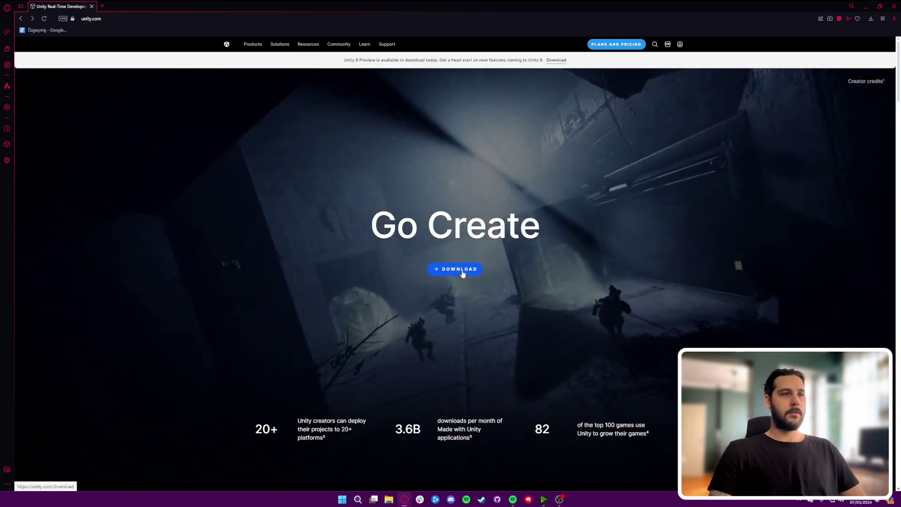
Go to Unity's download page on unity.com, scroll through it, then minimise Opera GX.
click(462, 272)
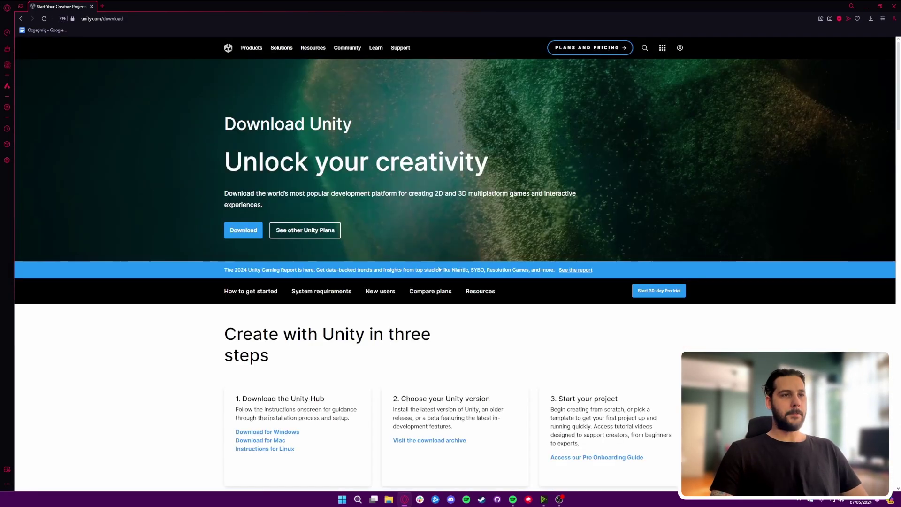
scroll(255, 285, down, 2)
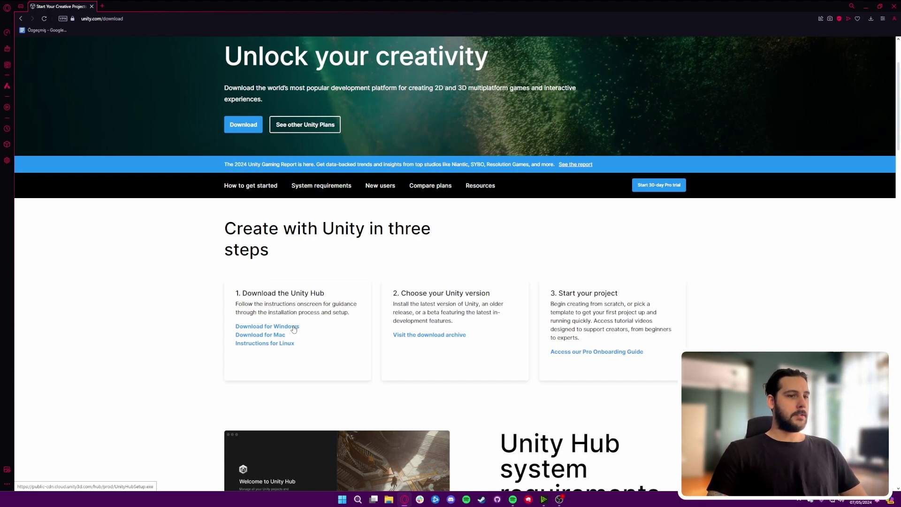
click(866, 6)
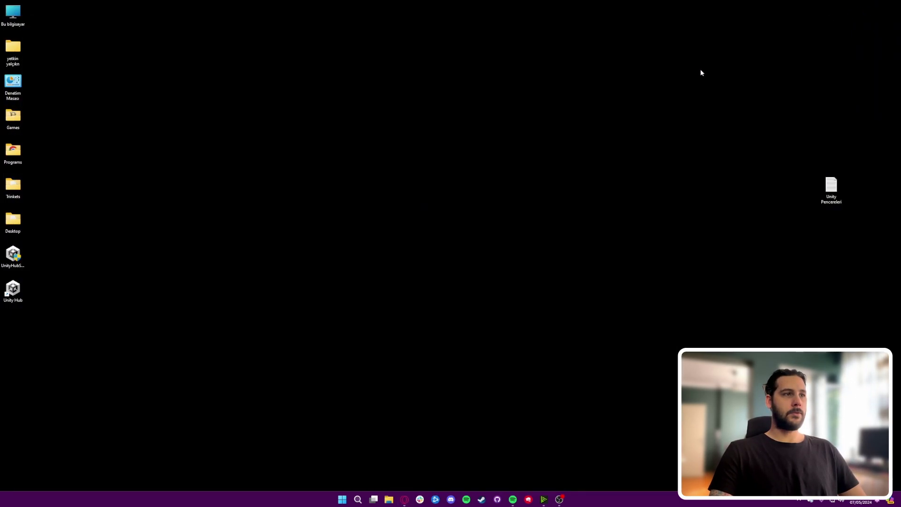
Launch Unity Hub and view its Installs page listing 2022.3.27f1, 2022.3.10f1 and 2022.3.4f1.
double_click(9, 300)
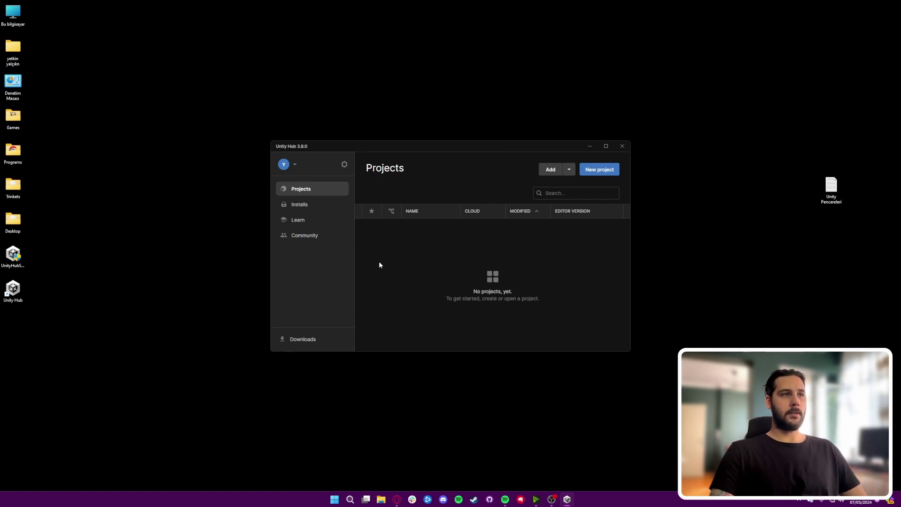
click(595, 169)
click(568, 343)
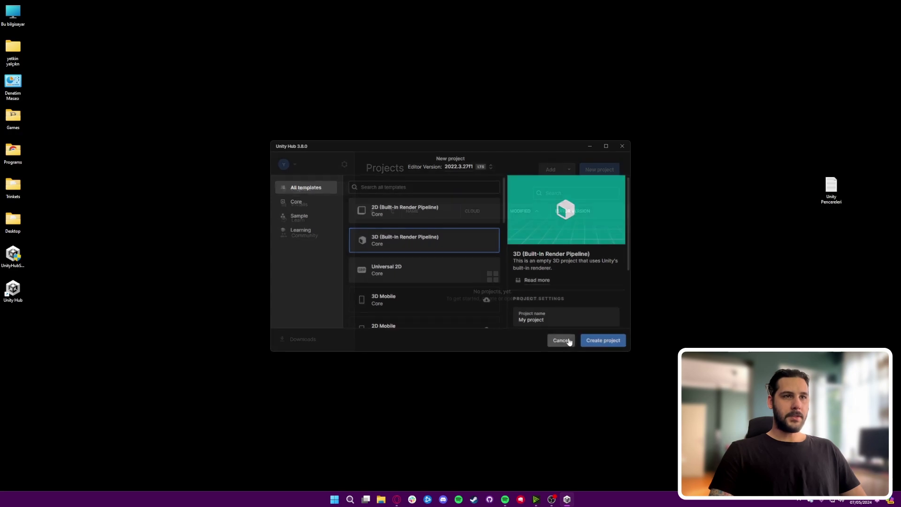
click(553, 171)
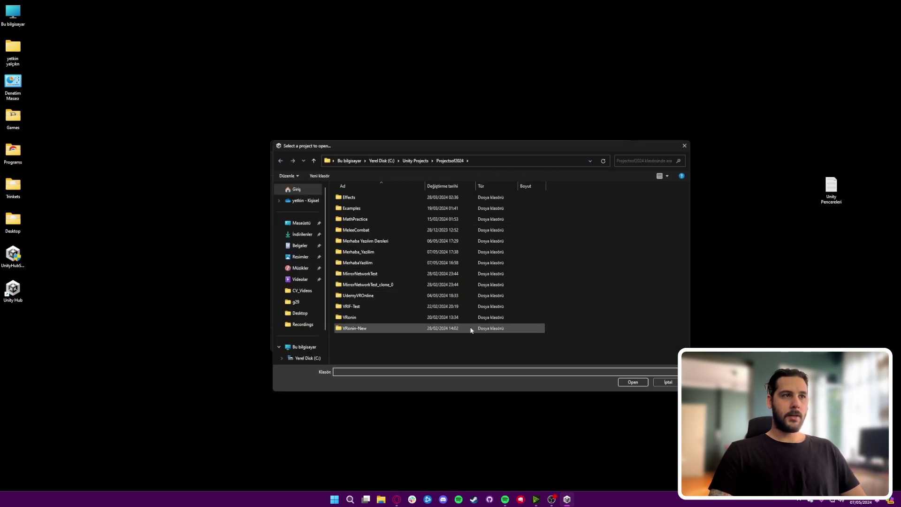
click(668, 382)
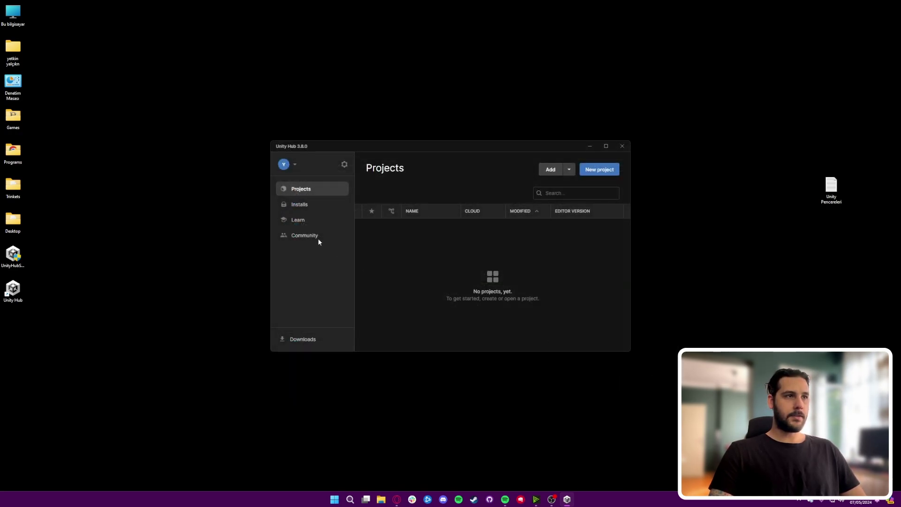
click(304, 207)
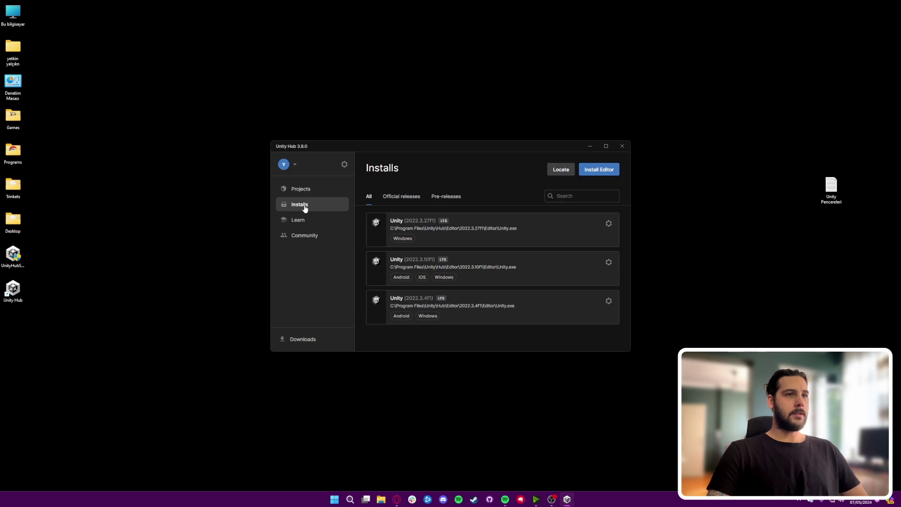
From Install Editor's Archive tab, follow the 'download archive' link to Unity's Download Archive page.
click(587, 169)
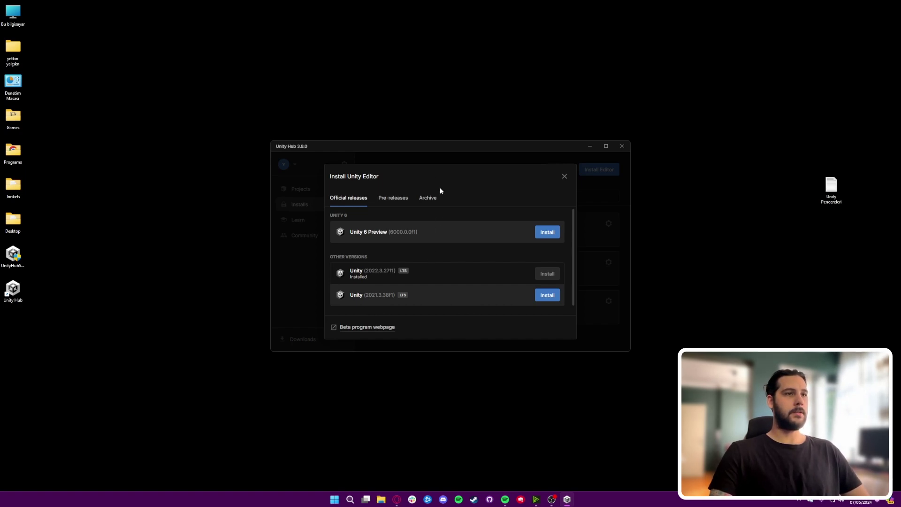
click(432, 200)
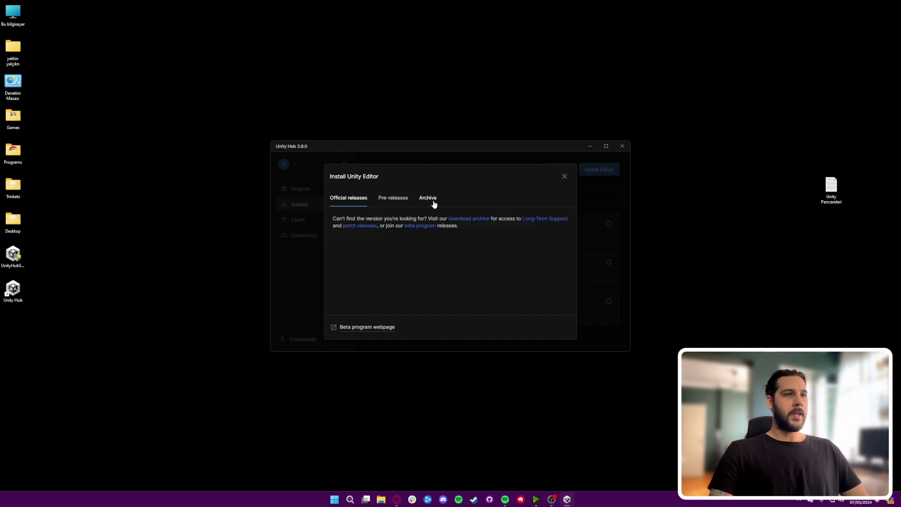
click(472, 220)
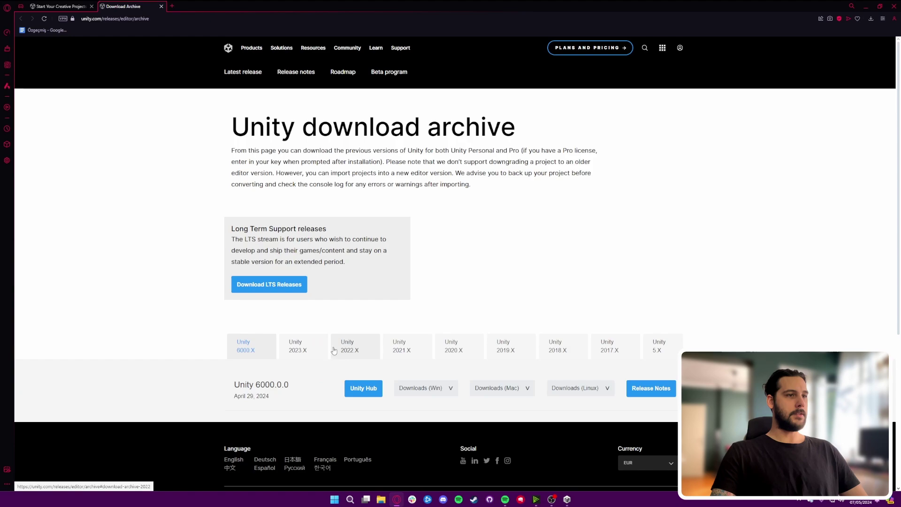
Show the Unity 2022.X releases in the download archive, then minimise the browser.
click(320, 350)
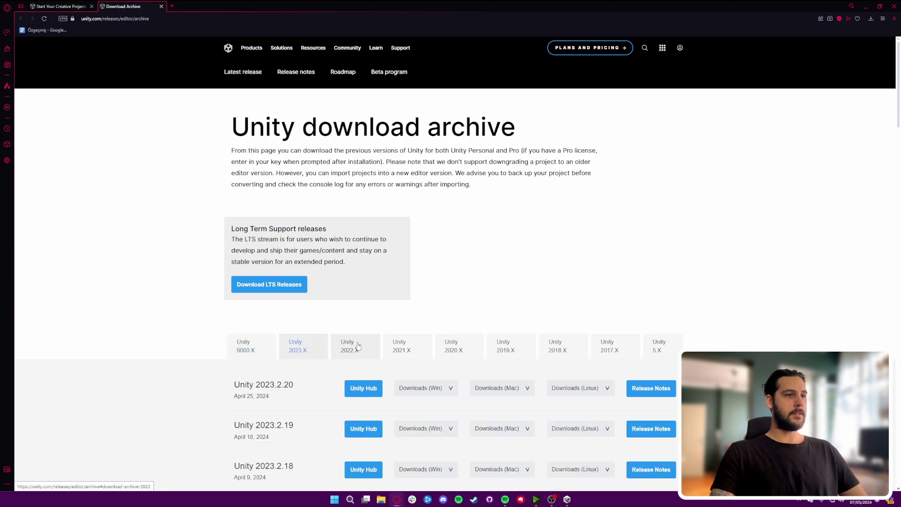
click(358, 348)
scroll(390, 266, down, 5)
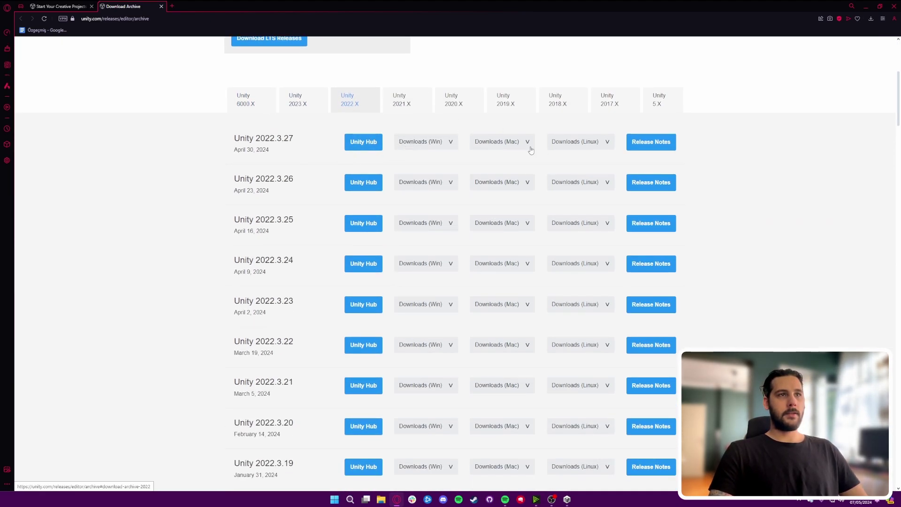
click(865, 6)
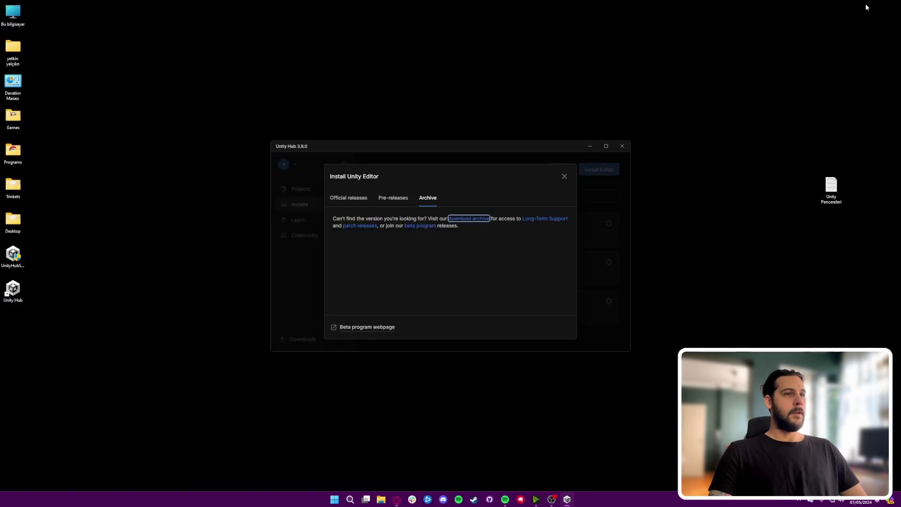
Reopen Install Editor from the Installs page to list 6000.0.0f1, 2022.3.27f1 and 2021.3.38f1.
click(564, 176)
click(311, 189)
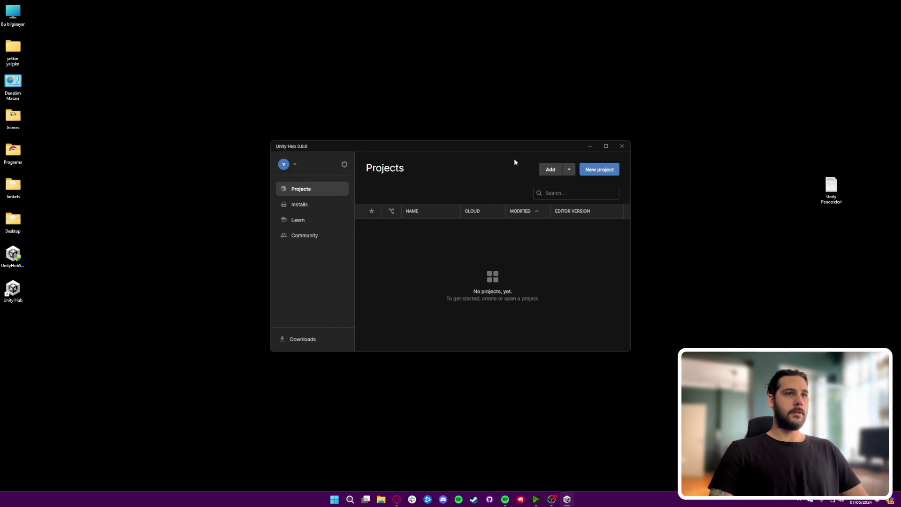
click(311, 207)
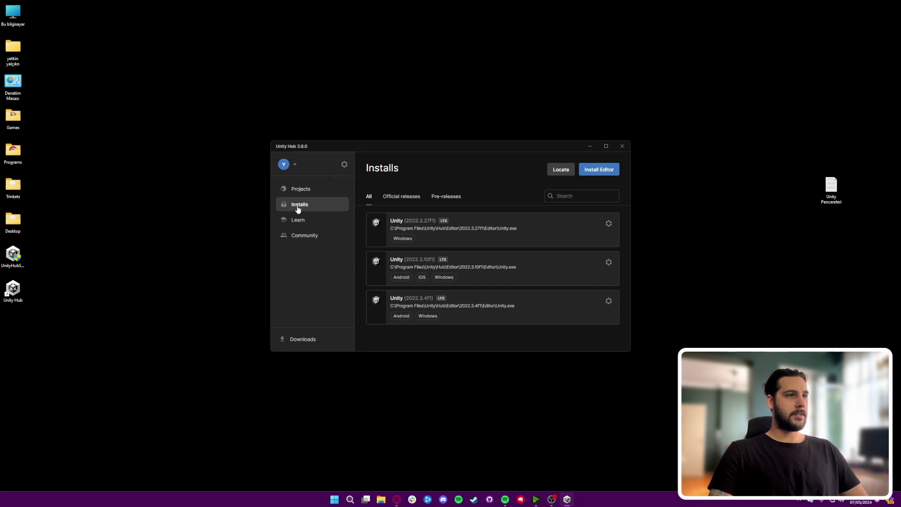
click(597, 170)
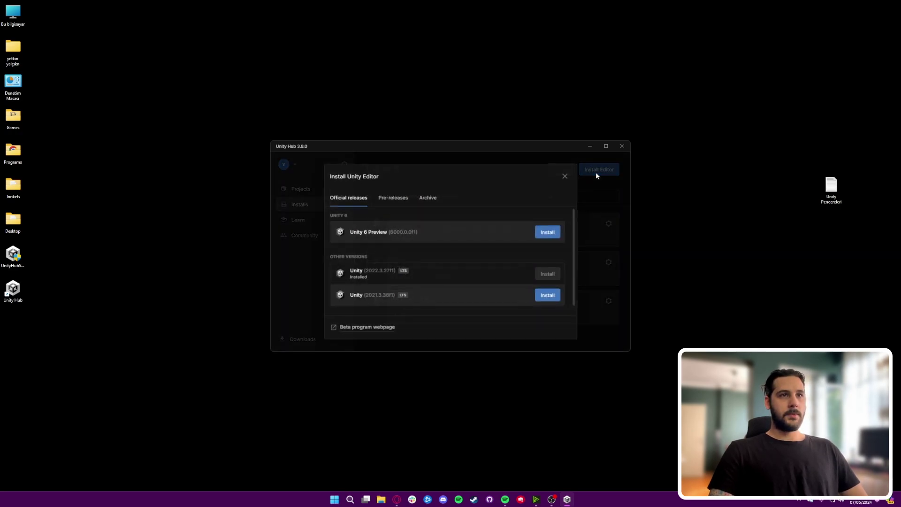
click(547, 299)
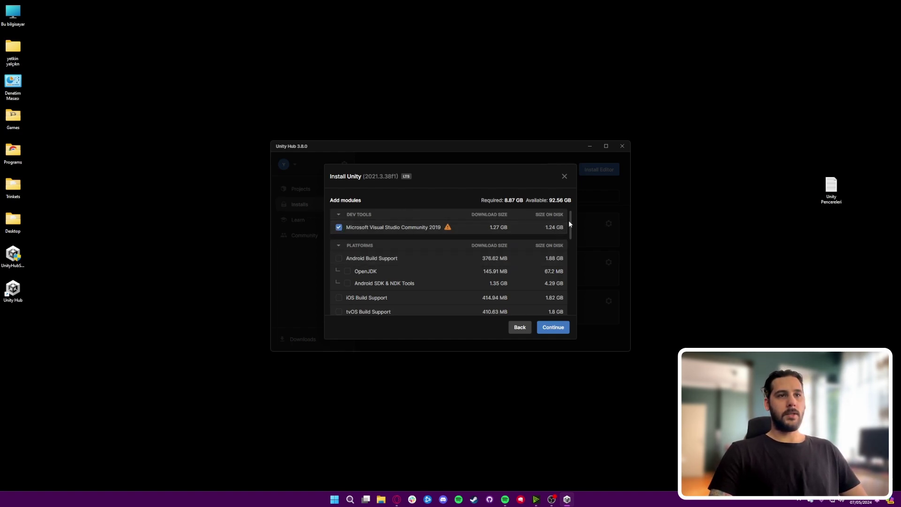
drag(570, 221, 572, 230)
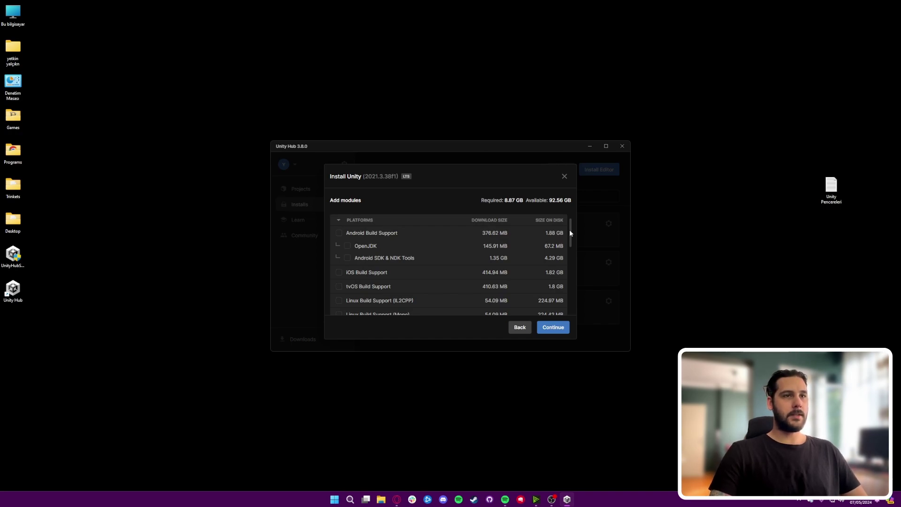
scroll(569, 230, down, 1)
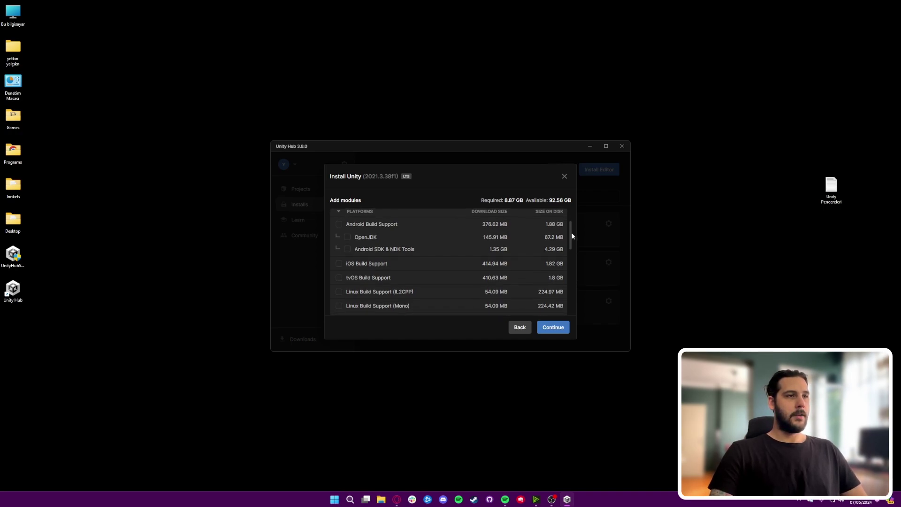
click(339, 225)
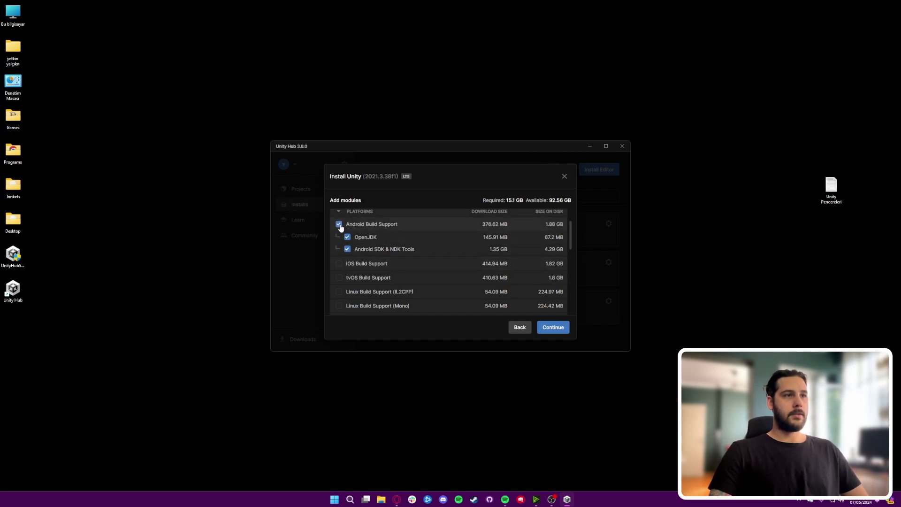
click(338, 264)
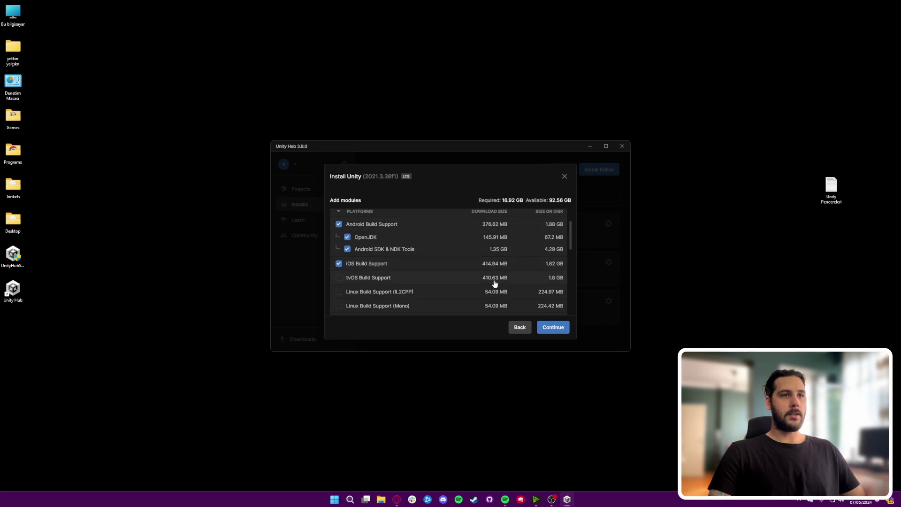
click(339, 264)
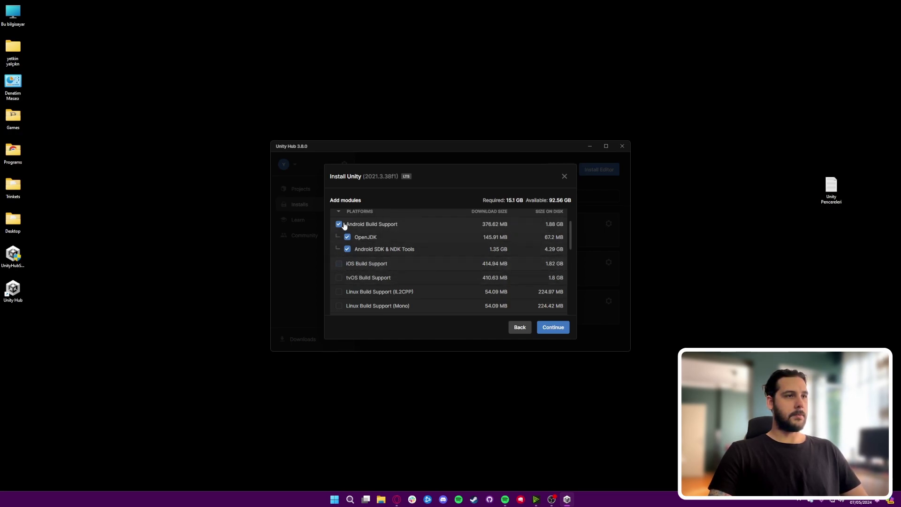
click(339, 224)
scroll(571, 243, down, 1)
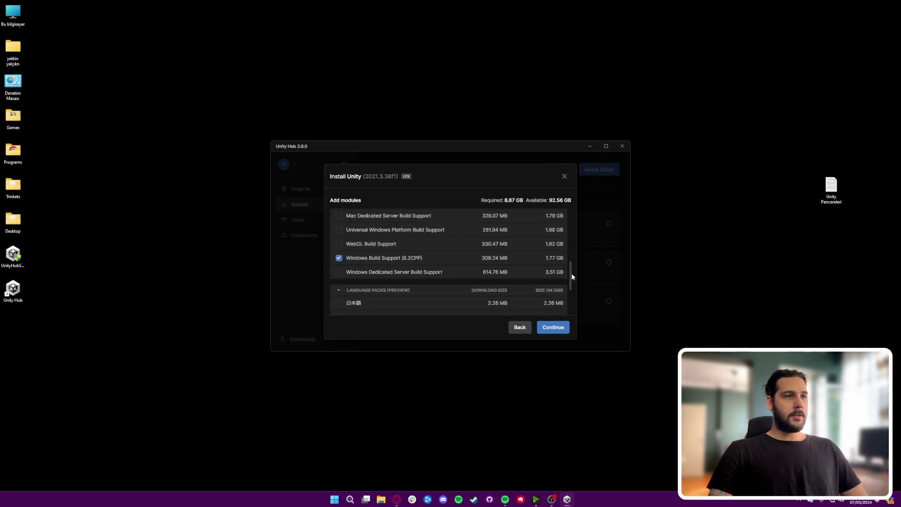
drag(570, 243, 571, 263)
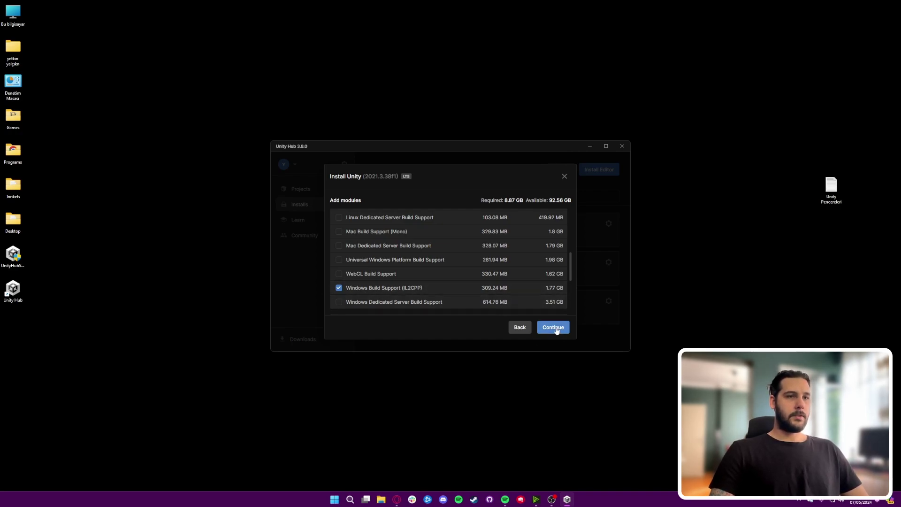
click(520, 329)
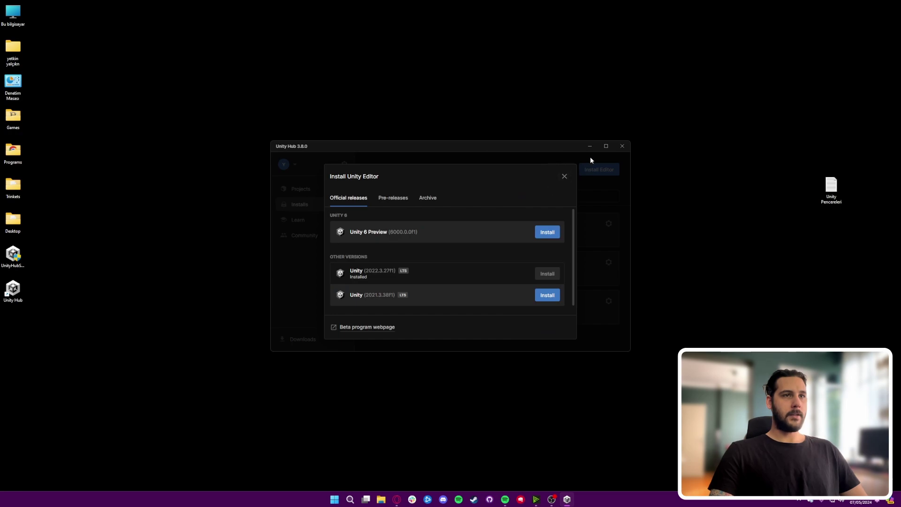
Close the editor install options and return to the Projects list.
click(565, 177)
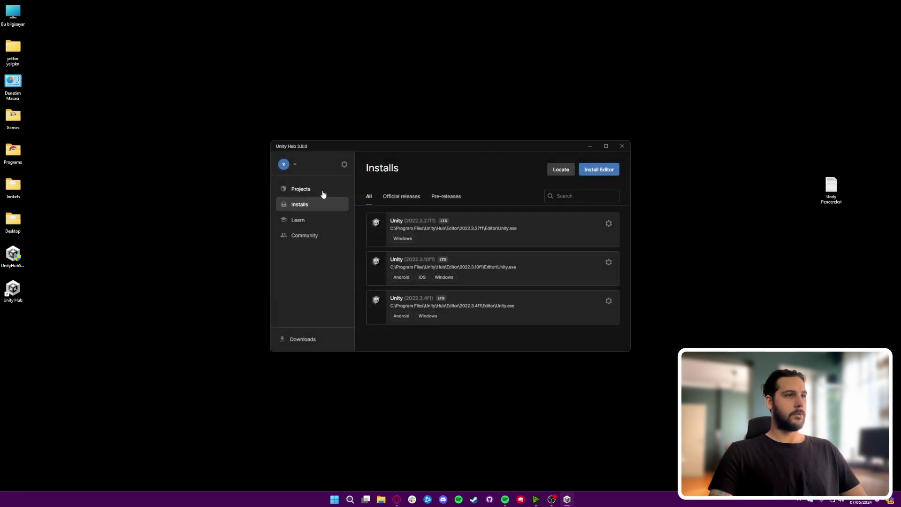
click(323, 193)
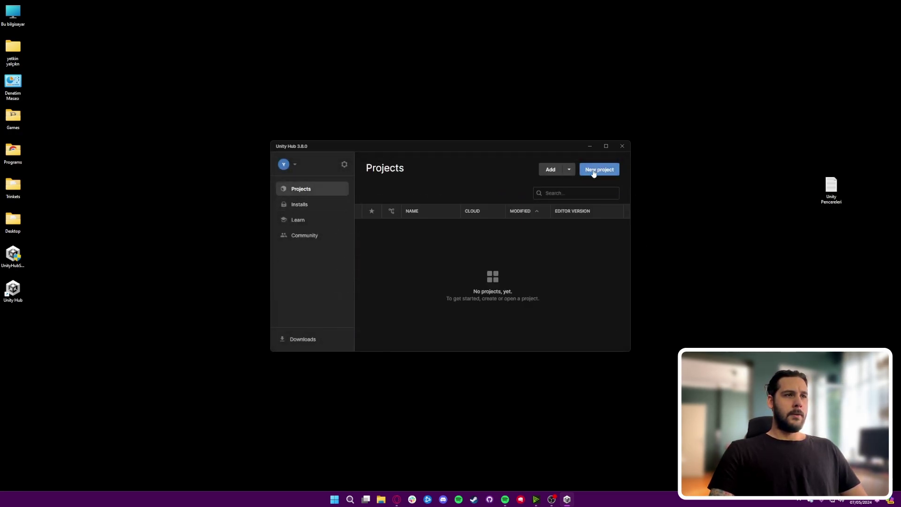
drag(485, 141, 485, 134)
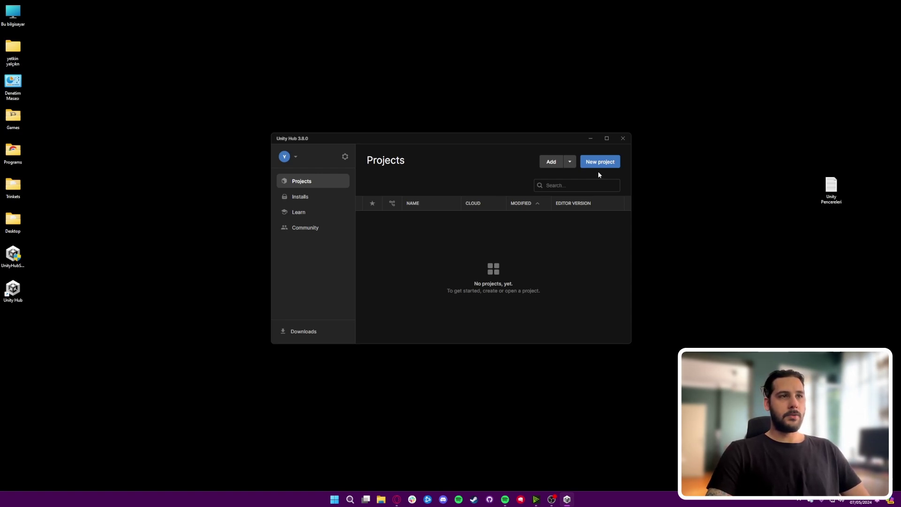
Start a new project on editor 2022.3.27f1 with the 3D (Built-In Render Pipeline) template.
click(587, 161)
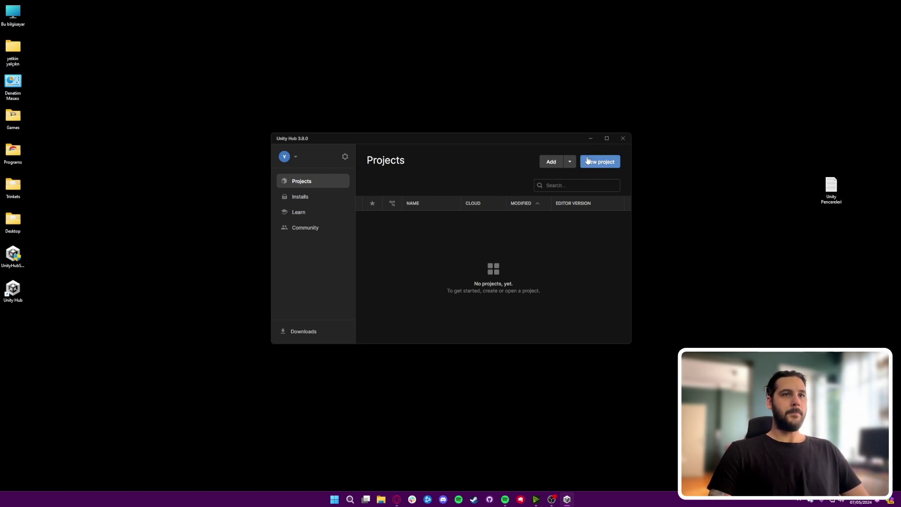
click(465, 160)
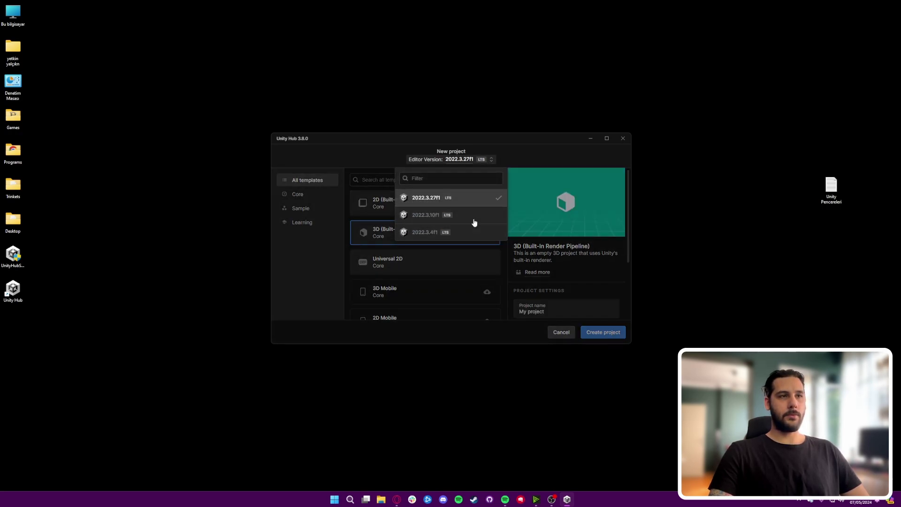
click(469, 162)
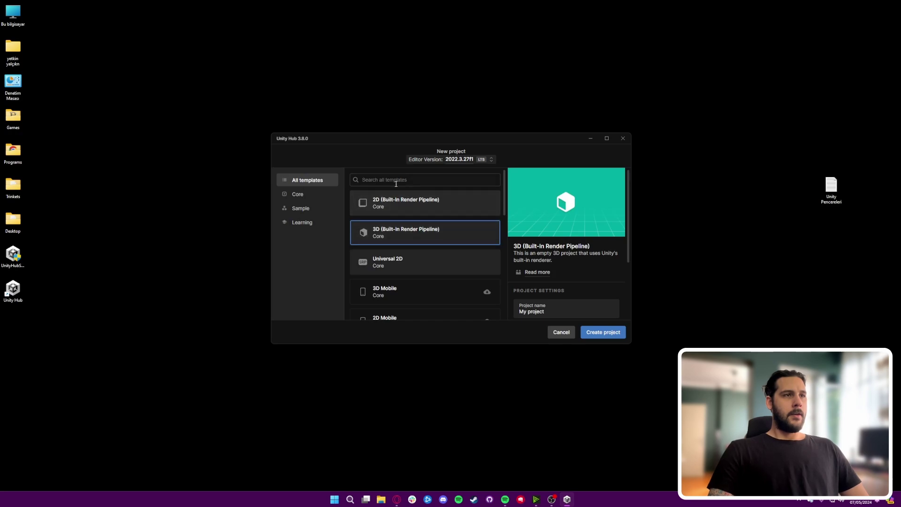
mouse_move(504, 187)
mouse_down()
mouse_move(500, 244)
mouse_move(512, 223)
mouse_up()
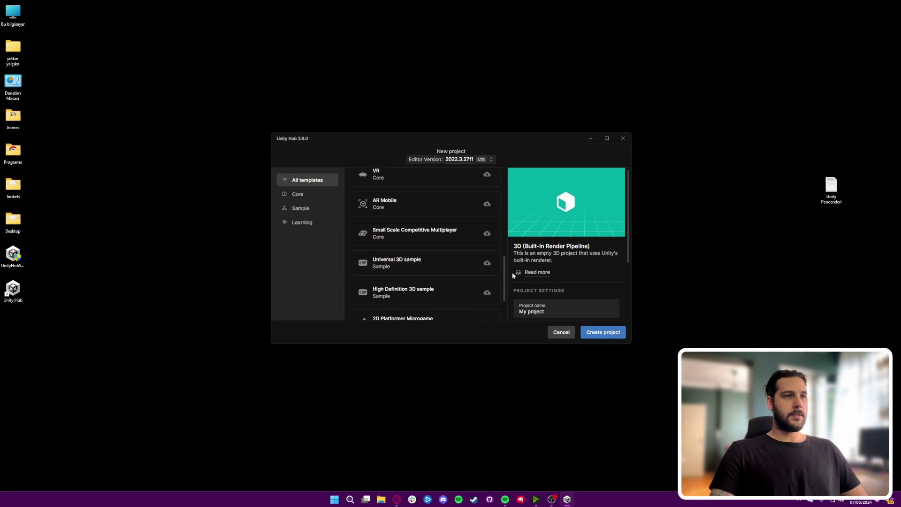
scroll(422, 235, up, 3)
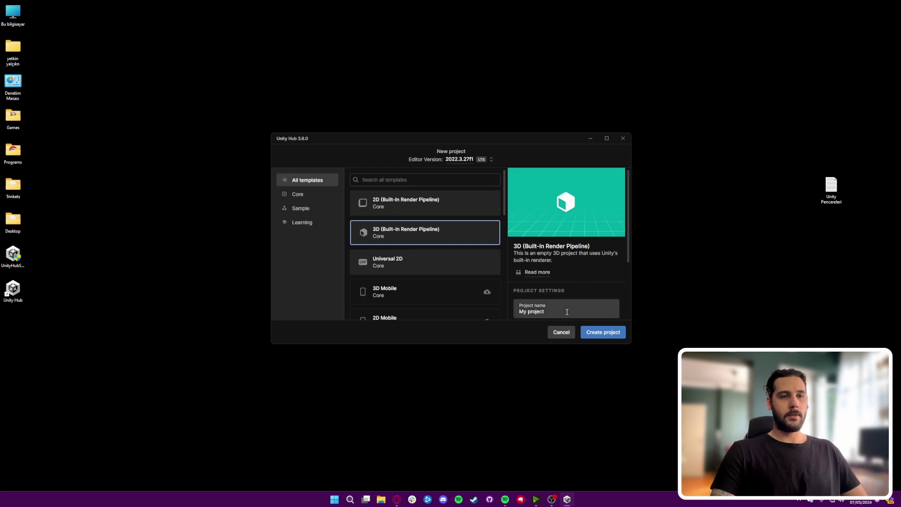
Replace the project name 'My project' with 'Merhaba-Yazilim' and create the project.
triple_click(521, 312)
scroll(522, 319, down, 2)
key(End)
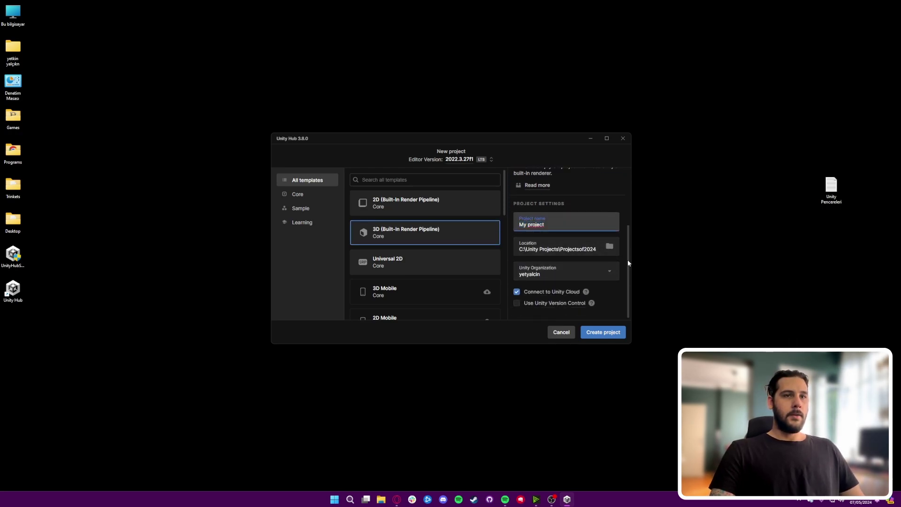
mouse_move(626, 258)
mouse_down()
mouse_move(631, 225)
mouse_move(627, 269)
mouse_up()
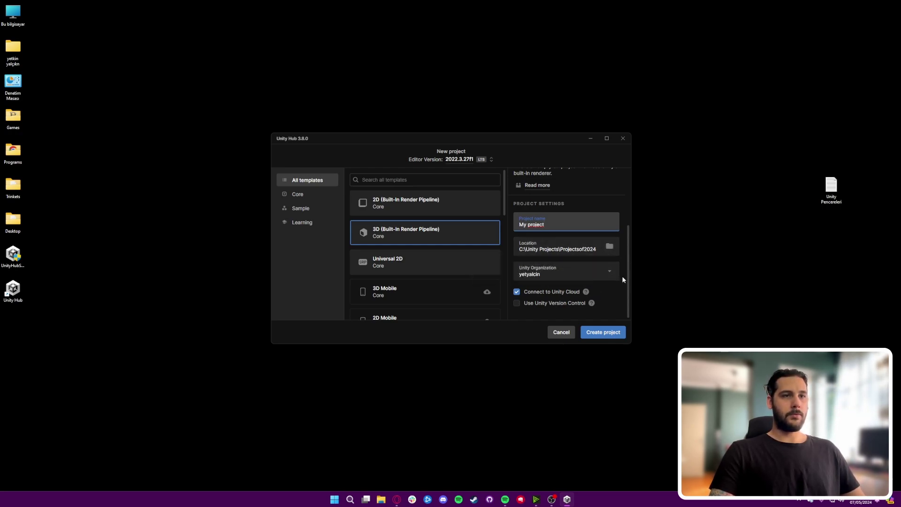
scroll(627, 274, up, 1)
scroll(625, 269, up, 1)
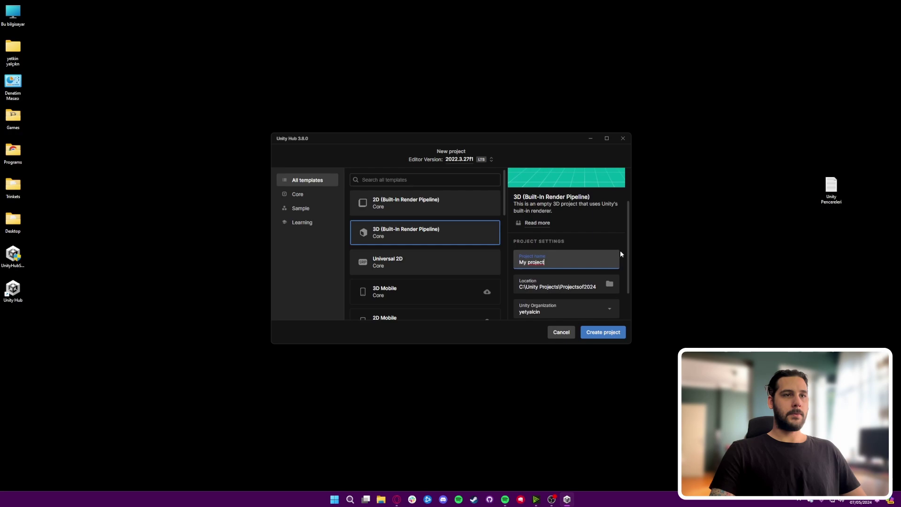
triple_click(573, 262)
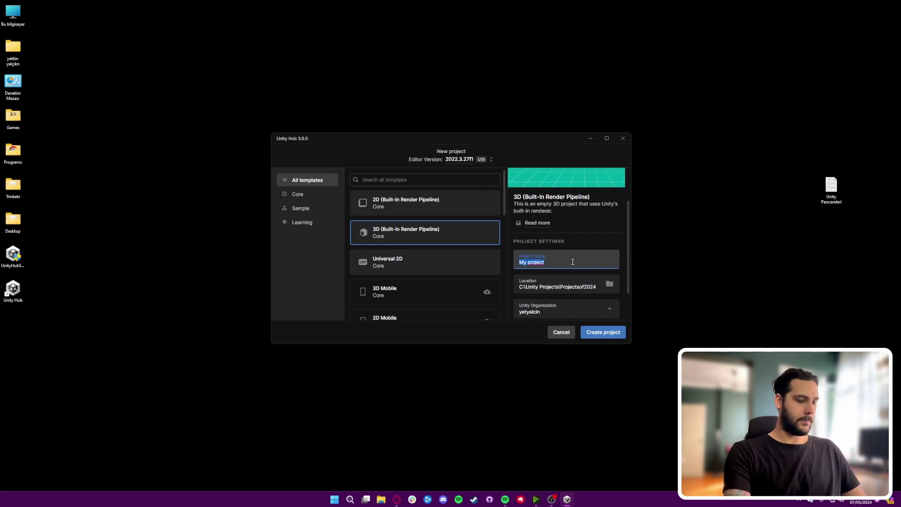
key(BackSpace)
text(Merhaba)
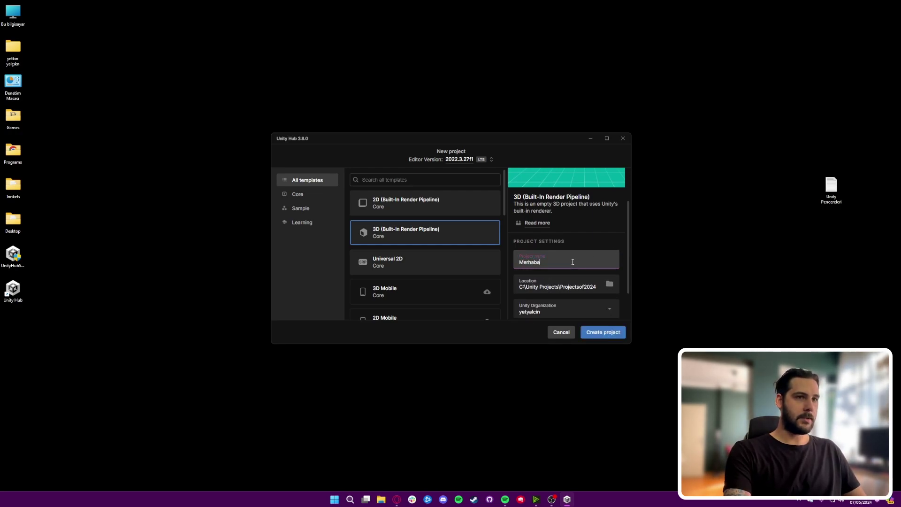
text(-Yazilim)
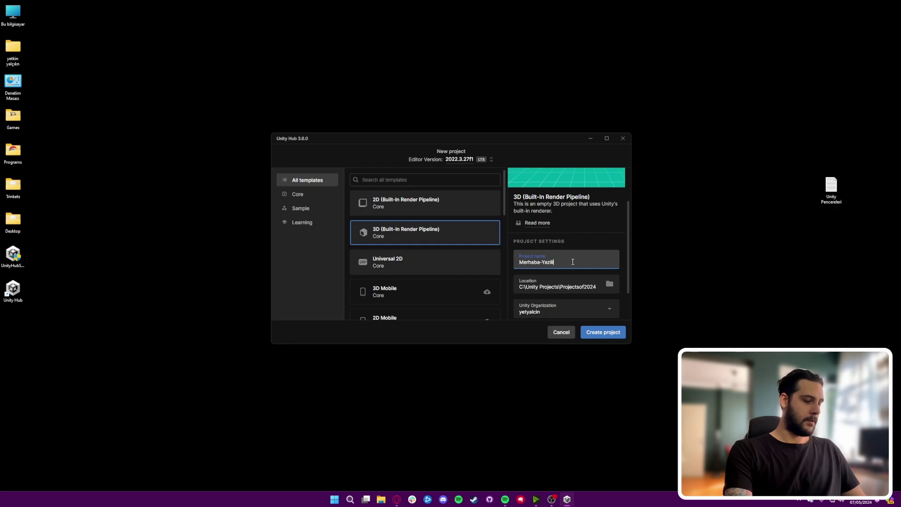
click(604, 334)
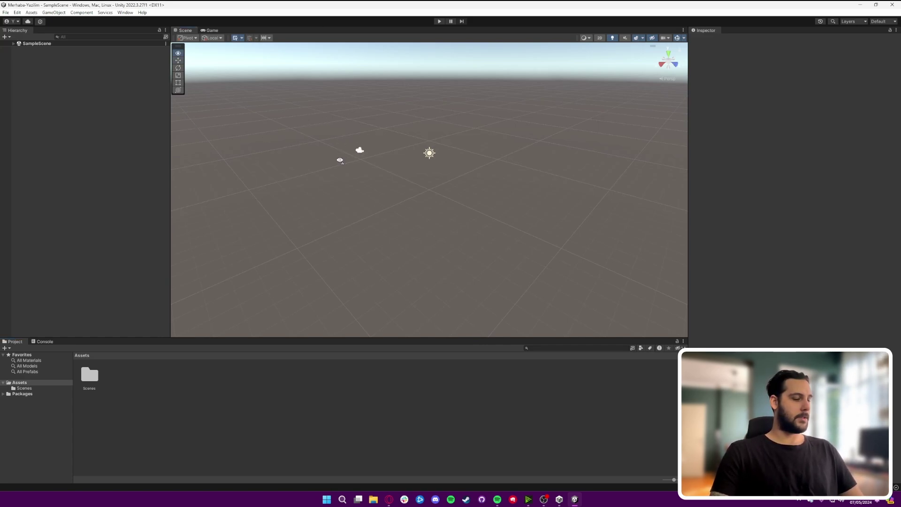
Look around the empty scene and compare the Scene and Game views.
right_drag(339, 160, 451, 138)
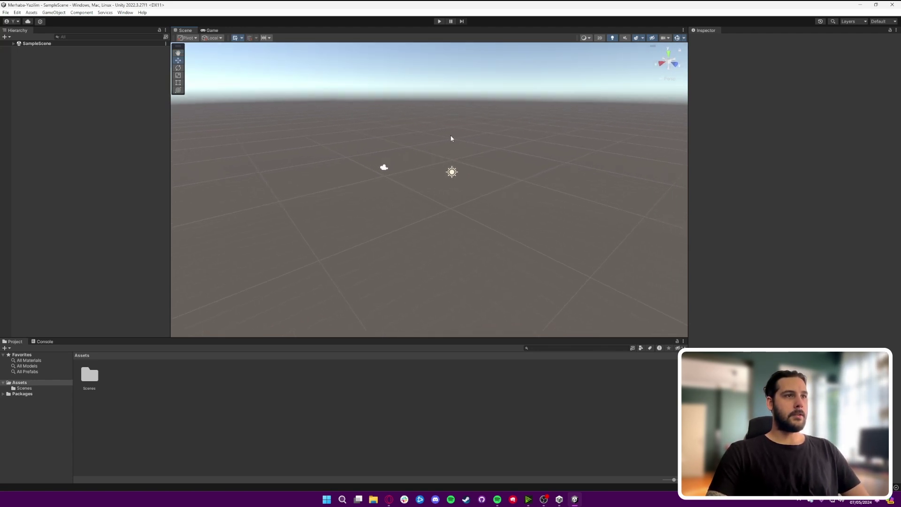
right_drag(451, 138, 411, 148)
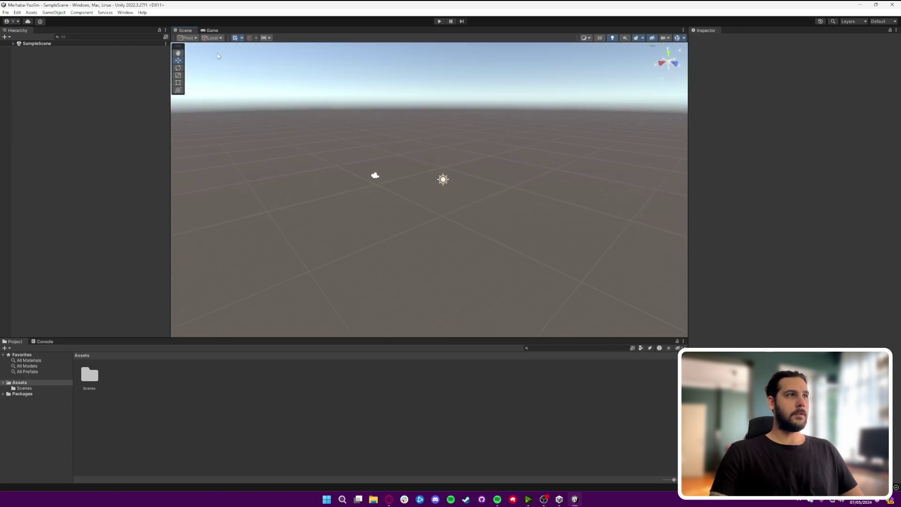
click(209, 30)
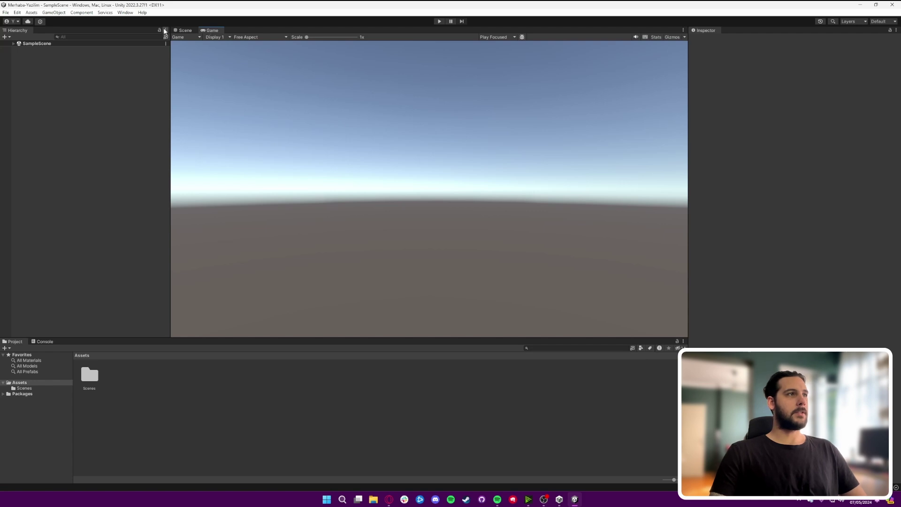
click(186, 31)
click(215, 32)
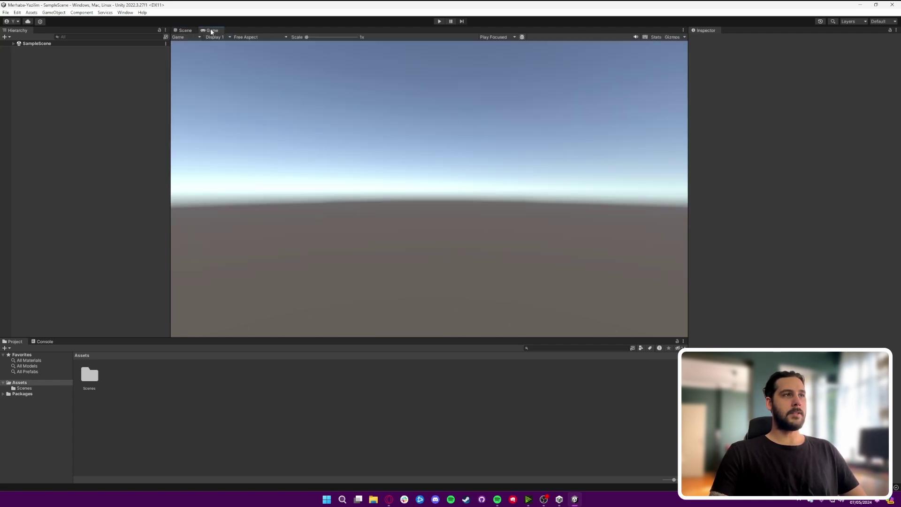
click(184, 29)
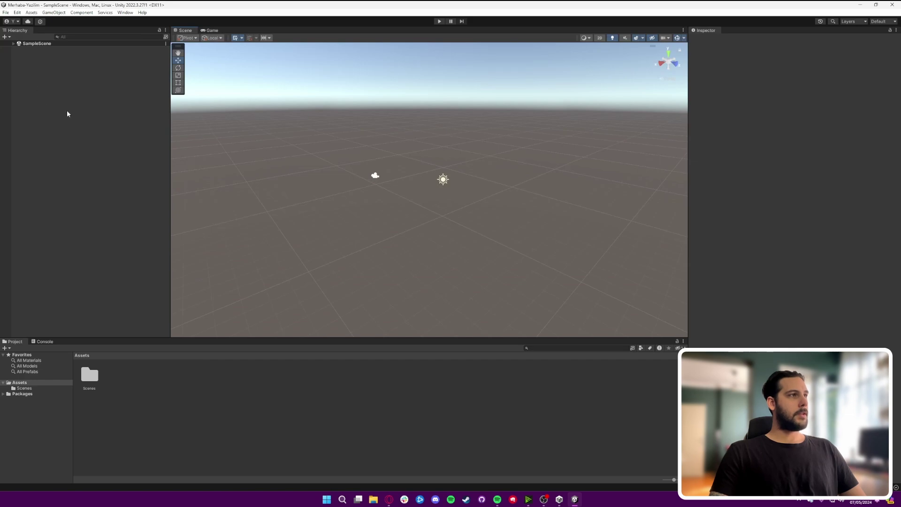
Expand SampleScene and inspect Main Camera and Directional Light, then clear the selection.
click(13, 43)
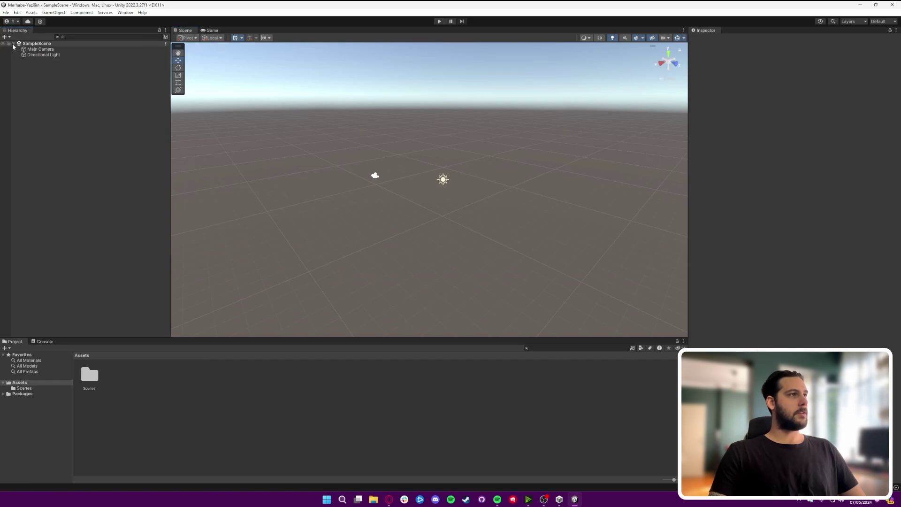
click(38, 50)
click(44, 55)
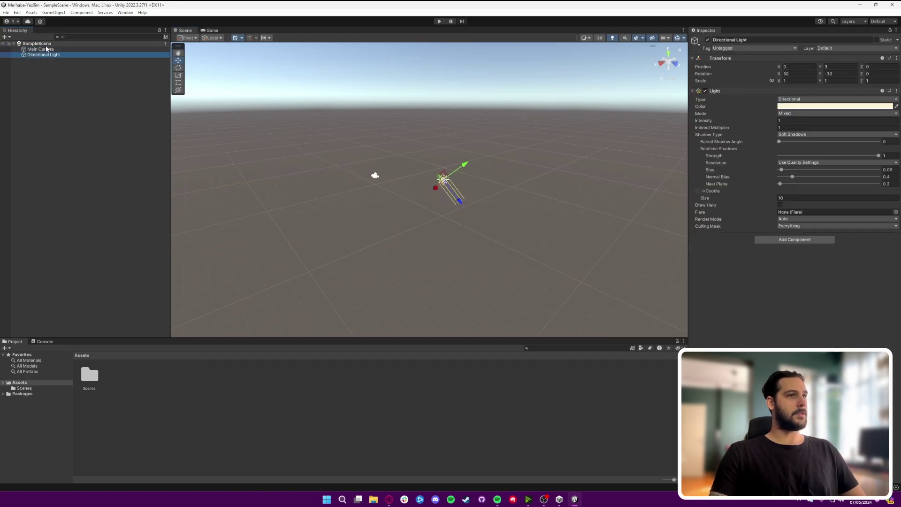
click(44, 49)
click(45, 55)
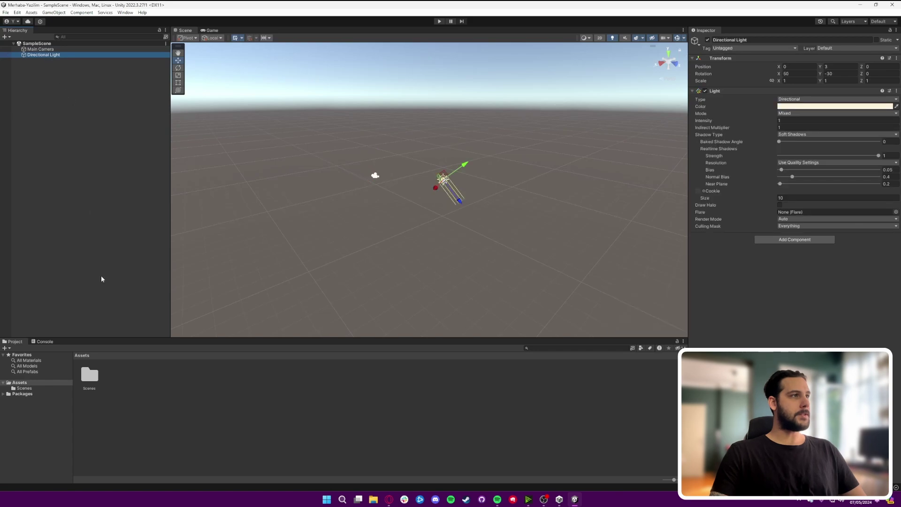
click(180, 410)
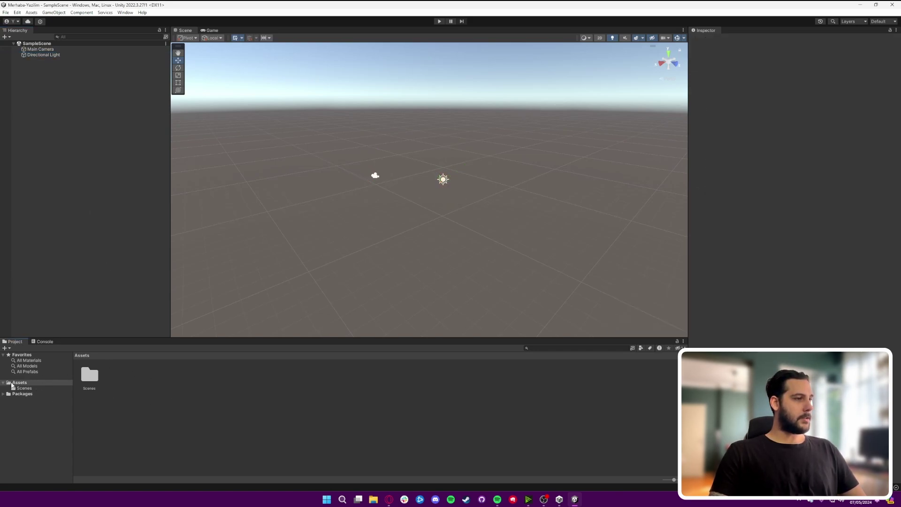
Open the Assets folder in File Explorer and browse into Scenes to see SampleScene.
click(10, 384)
right_click(10, 383)
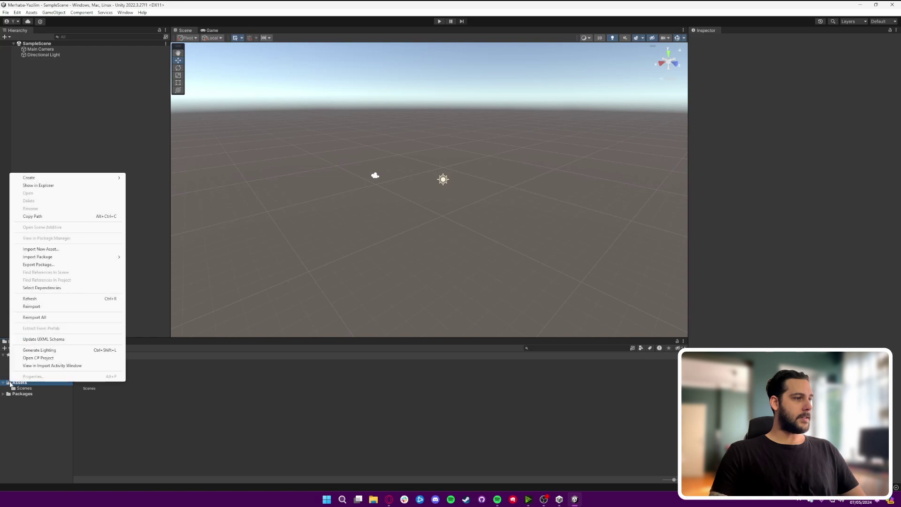
click(57, 184)
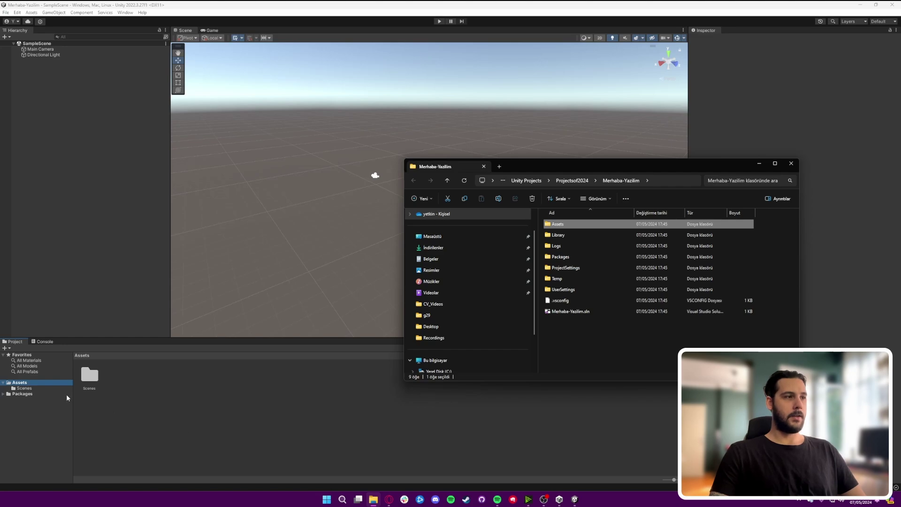
double_click(92, 372)
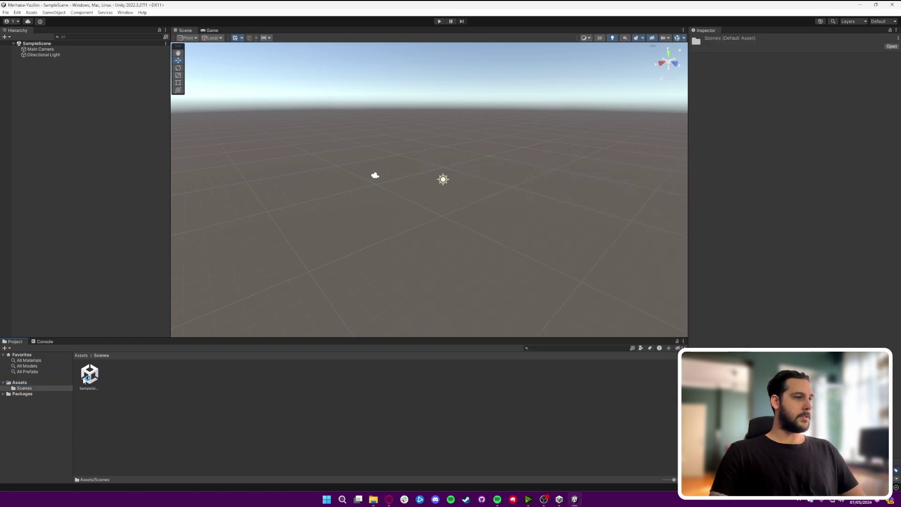
click(91, 383)
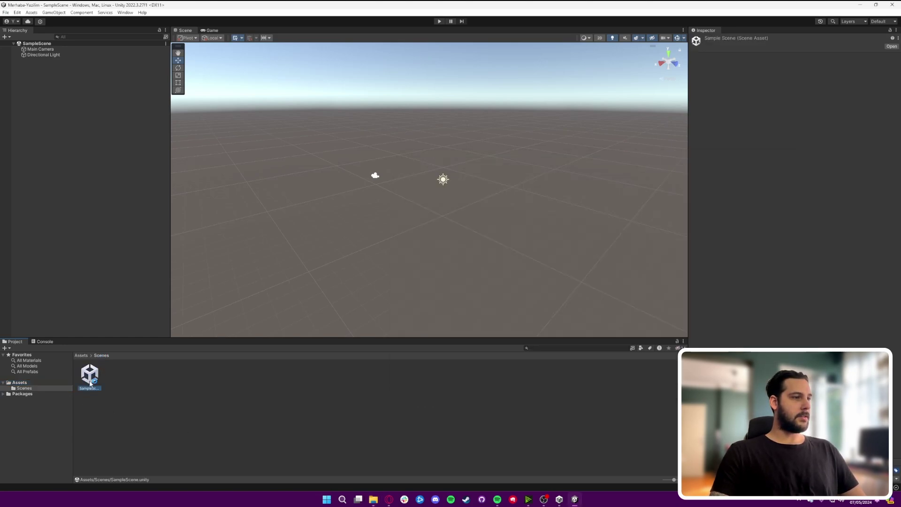
click(78, 356)
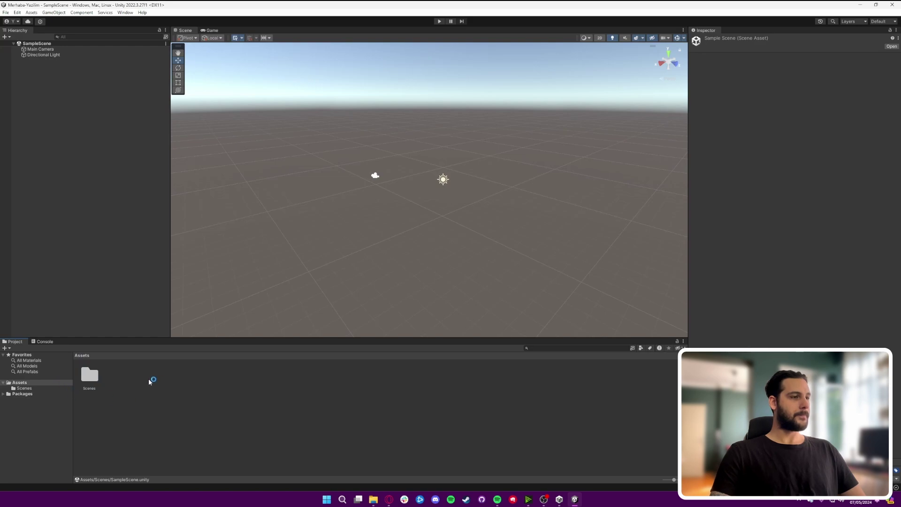
Create a new folder named Models in Assets.
right_click(136, 380)
mouse_move(165, 170)
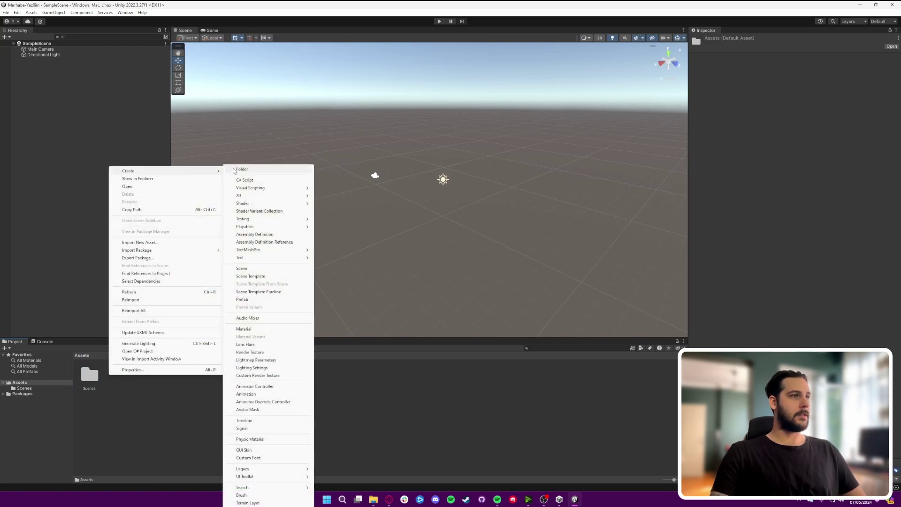
click(257, 169)
text(Mo)
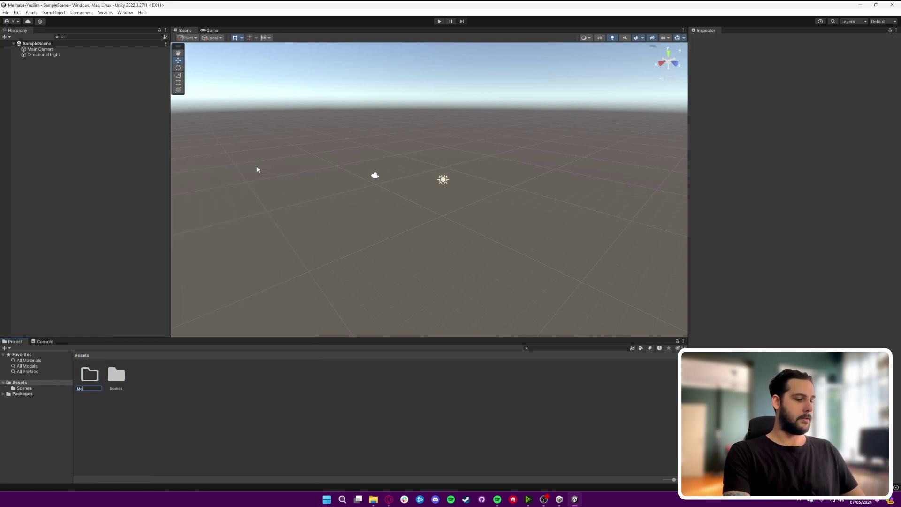
text(dels)
key(Return)
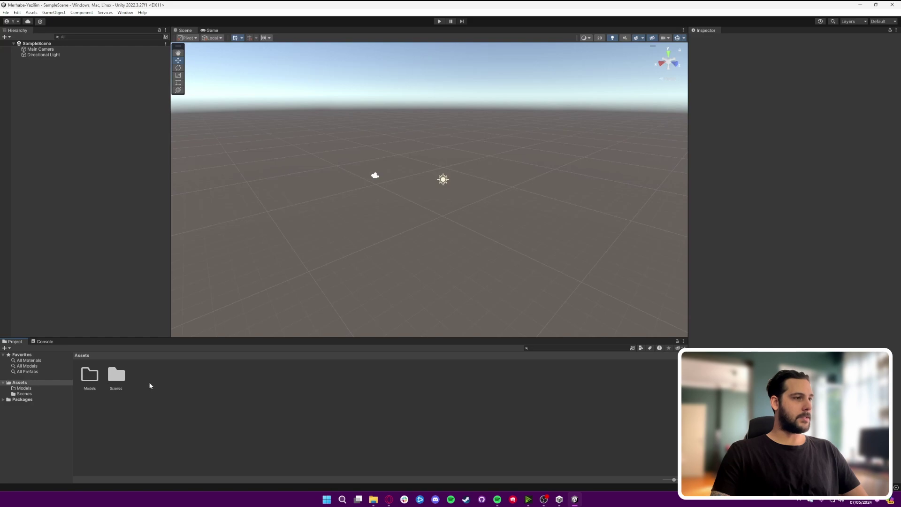
click(26, 385)
right_click(24, 386)
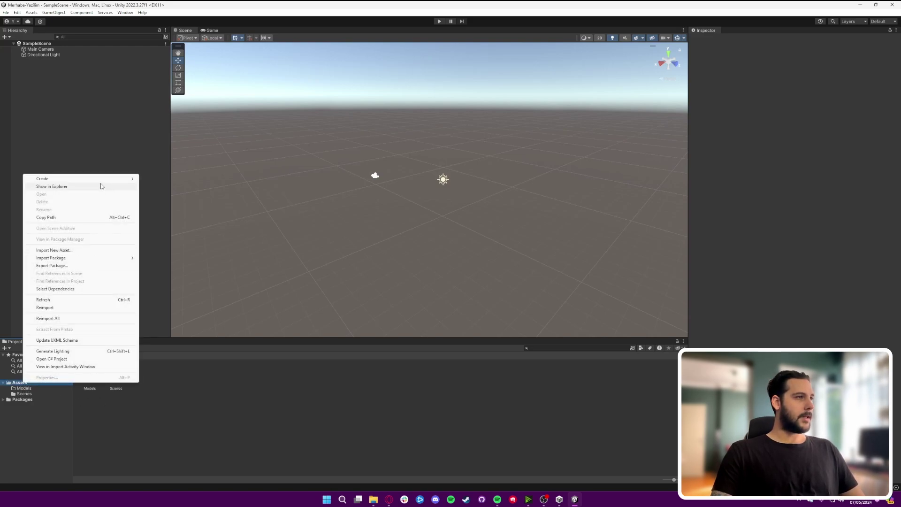
click(47, 187)
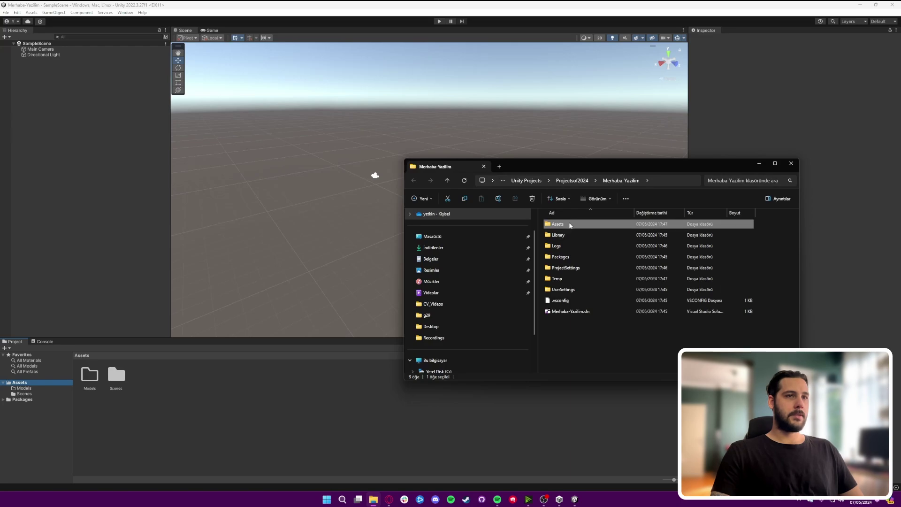
double_click(570, 225)
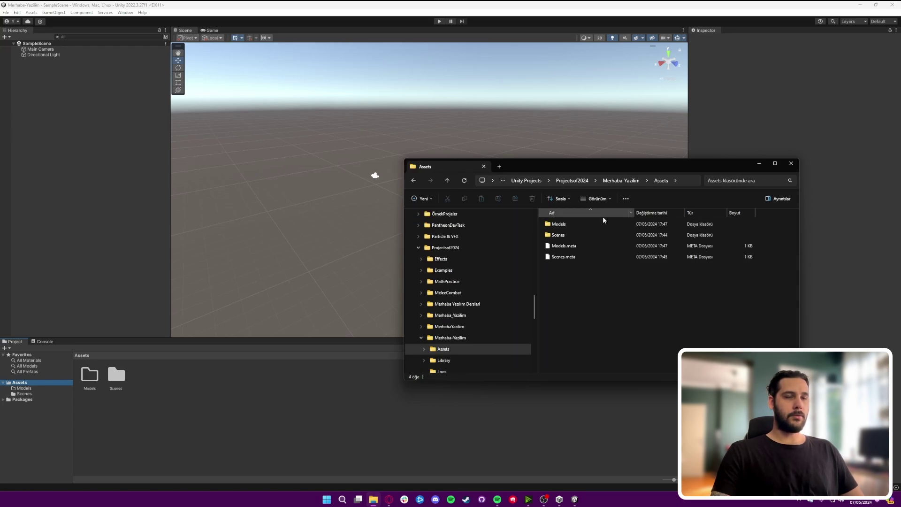
double_click(569, 226)
click(616, 181)
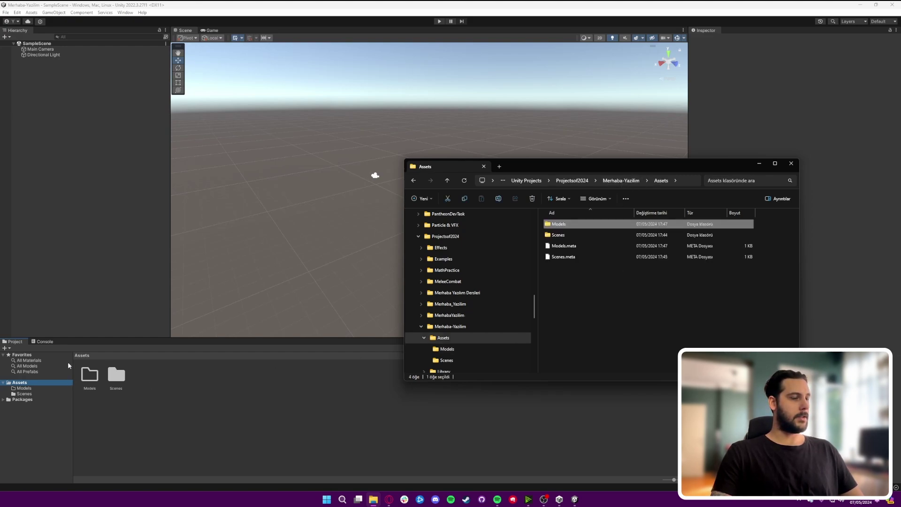
click(792, 164)
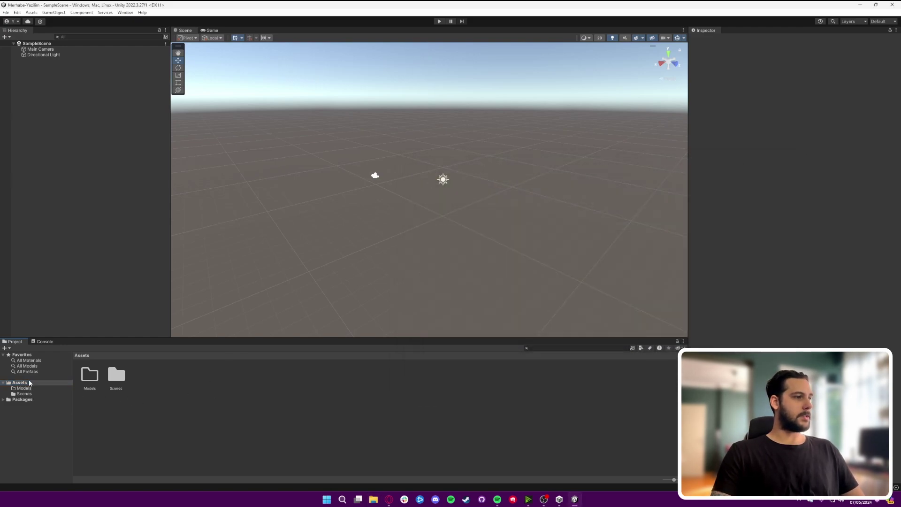
Check the Console, then inspect Main Camera at position 0, 1, -10 with Camera and Audio Listener.
click(39, 342)
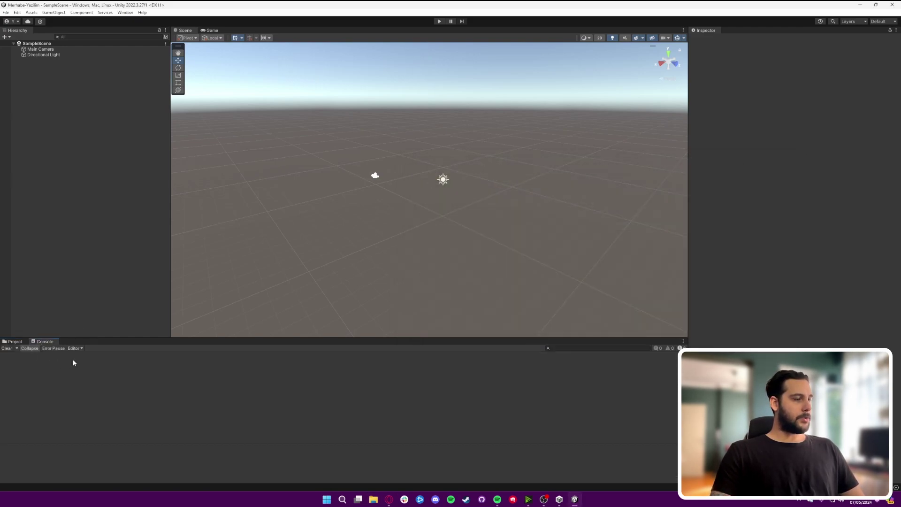
drag(101, 338, 102, 341)
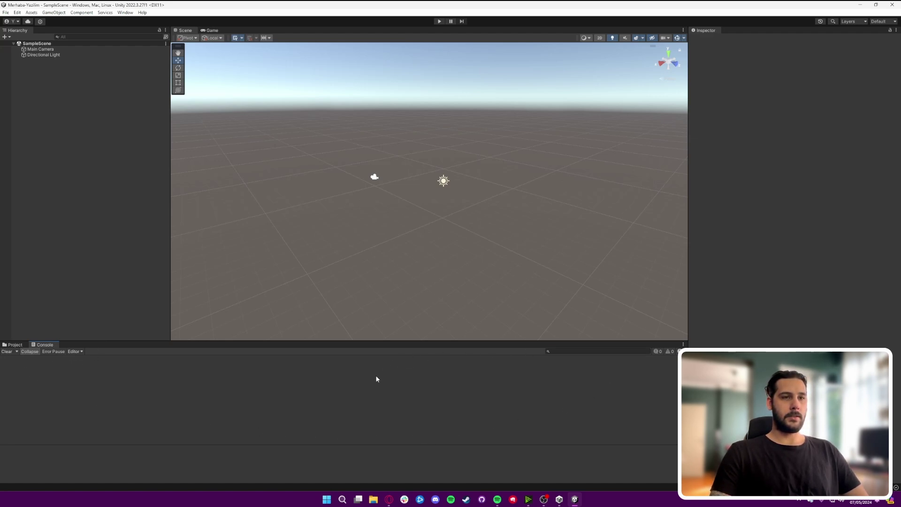
click(14, 344)
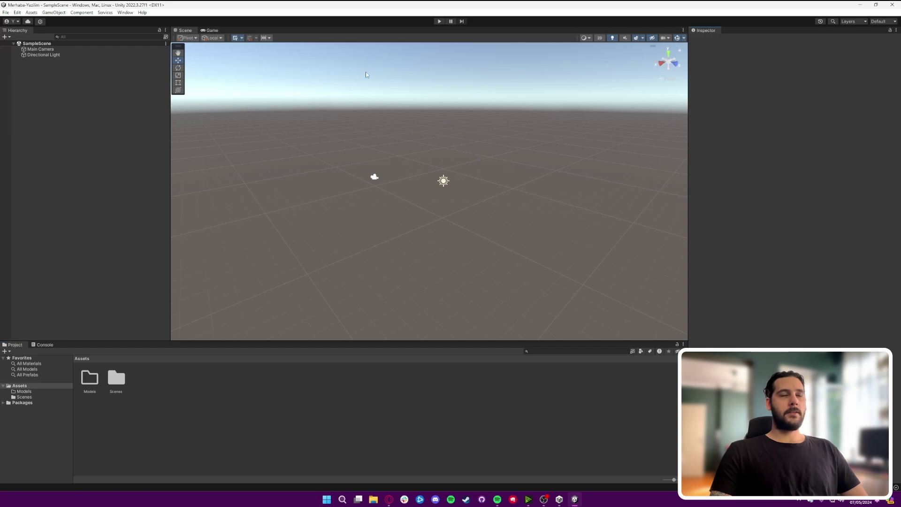
click(40, 49)
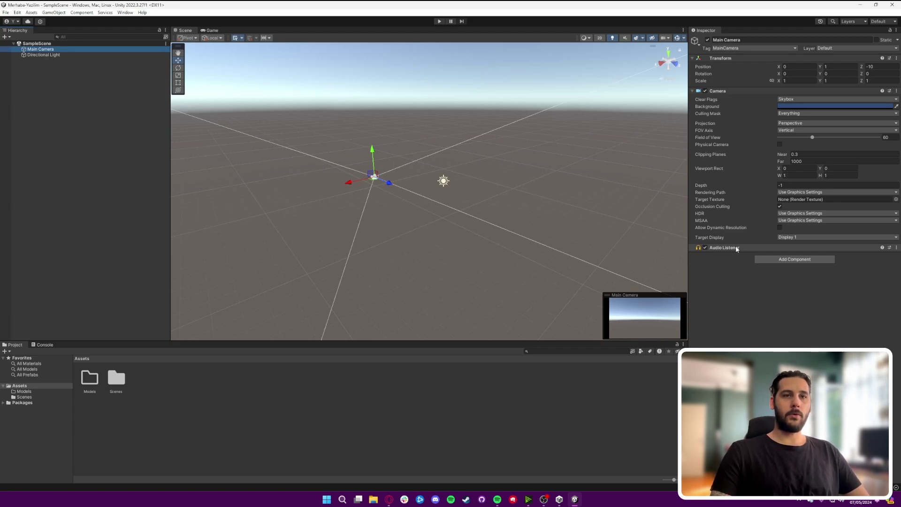
Check the Main Camera's Audio Listener, Transform and Camera components, then clear the selection.
click(735, 247)
click(751, 247)
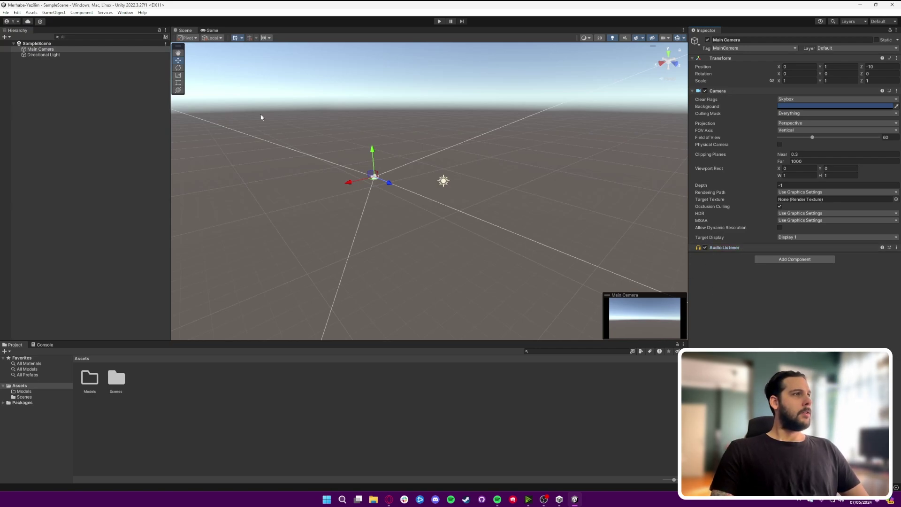
click(40, 48)
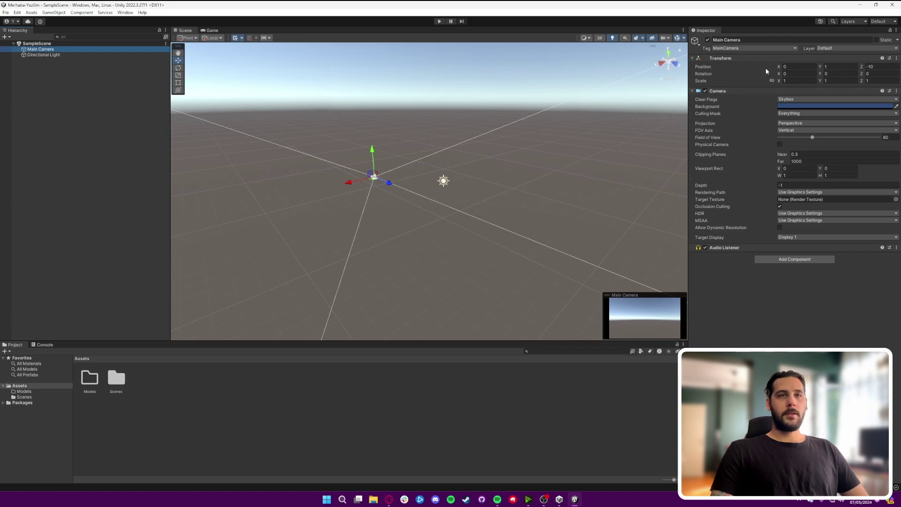
click(724, 58)
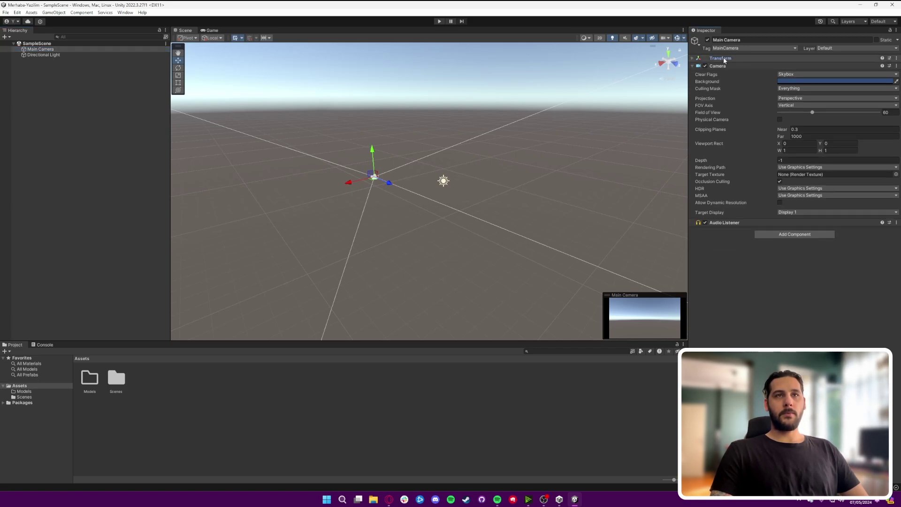
click(723, 58)
click(727, 90)
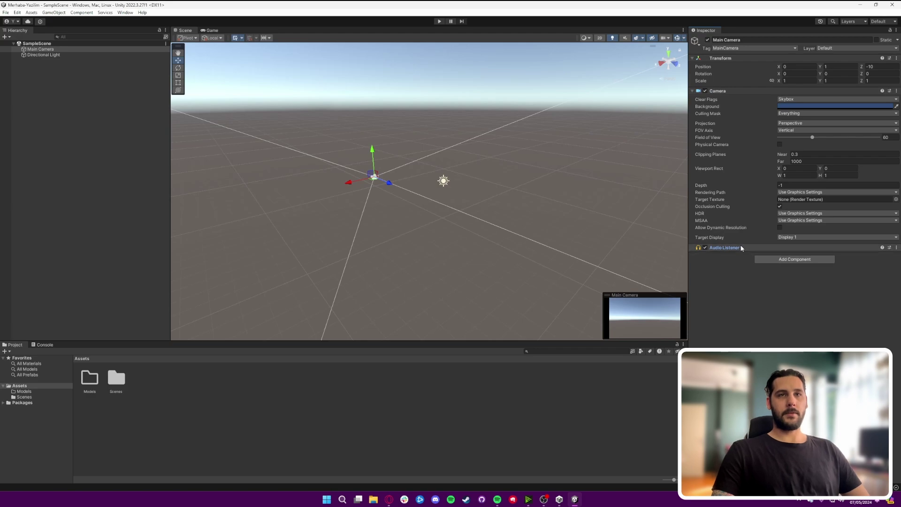
click(68, 83)
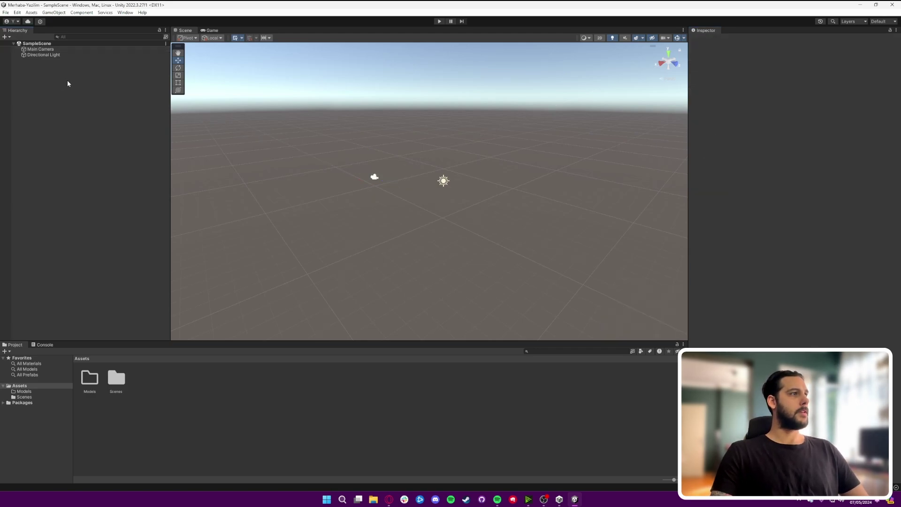
Add a 3D Cube from the Hierarchy's context menu, keeping the name Cube.
right_click(68, 84)
mouse_move(122, 189)
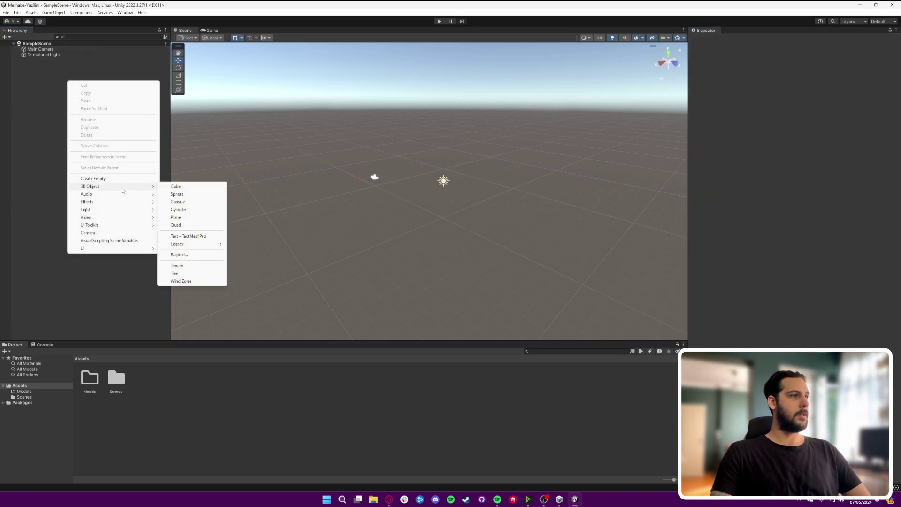
click(188, 188)
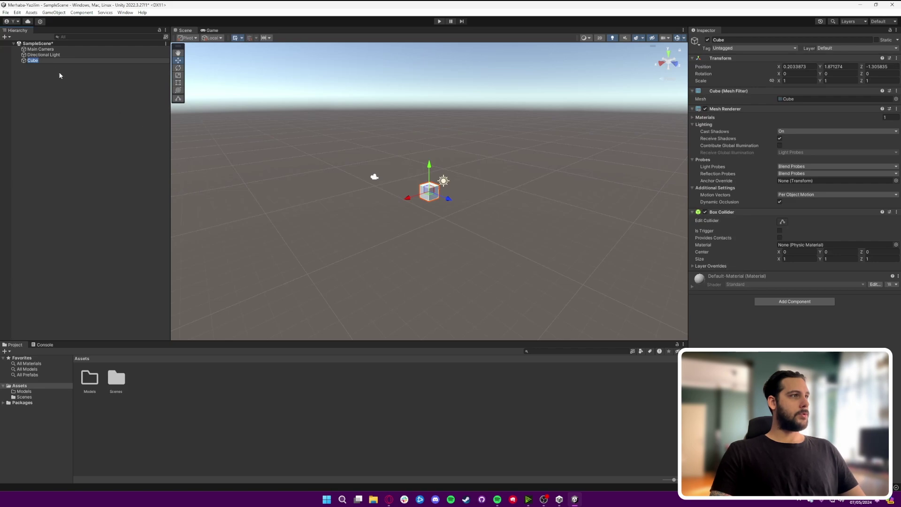
key(Return)
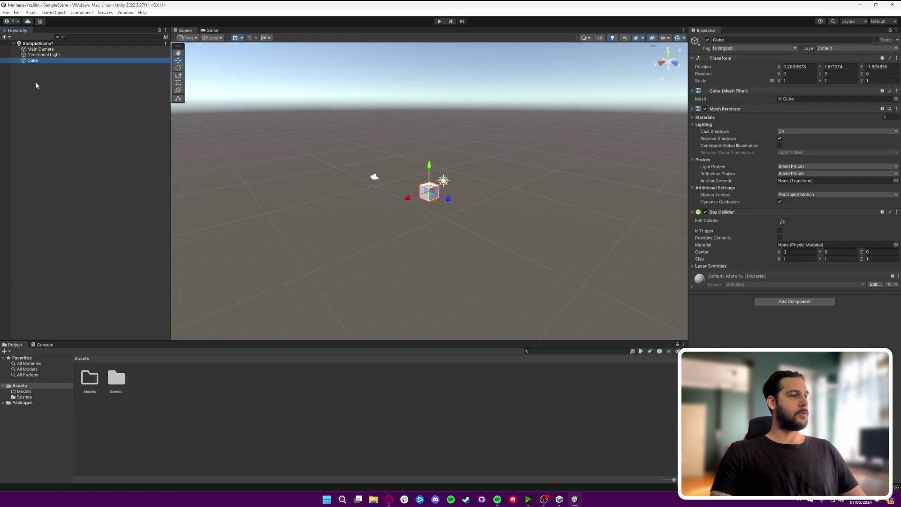
Bring up the object creation options again and open the GameObject menu.
right_click(68, 84)
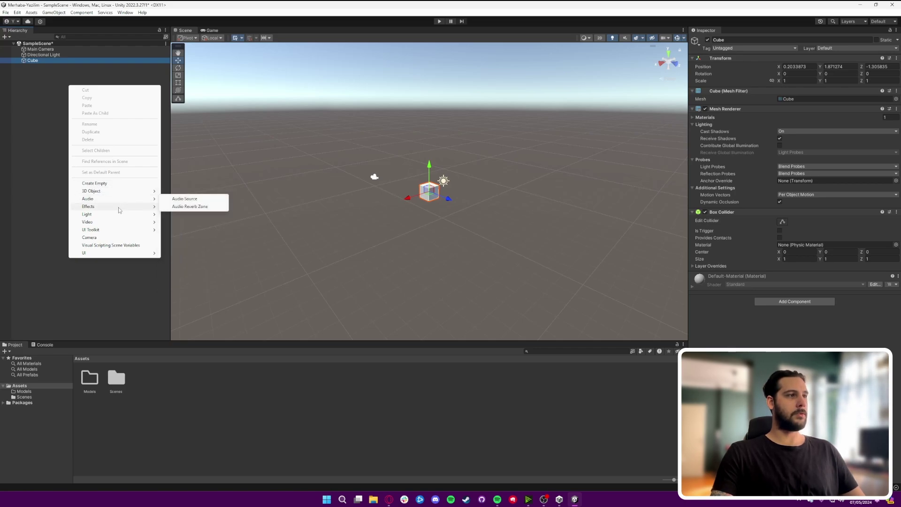
mouse_move(122, 208)
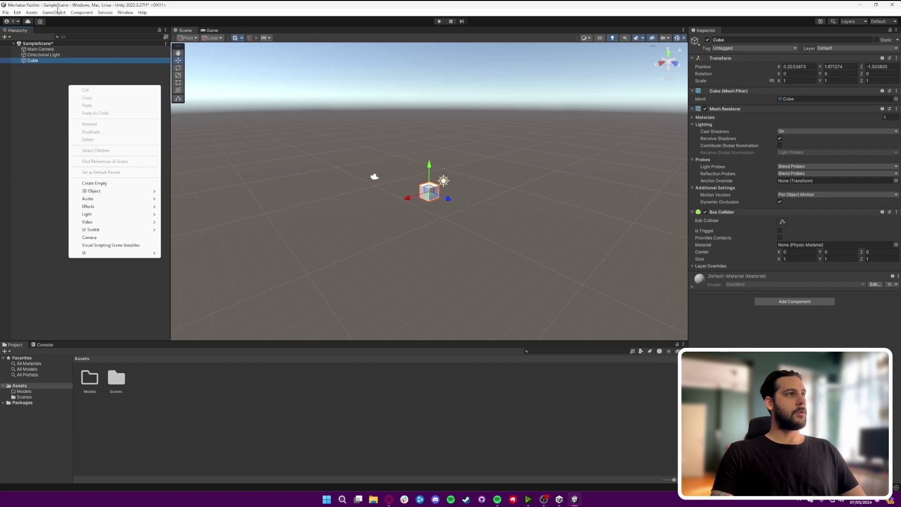
click(54, 13)
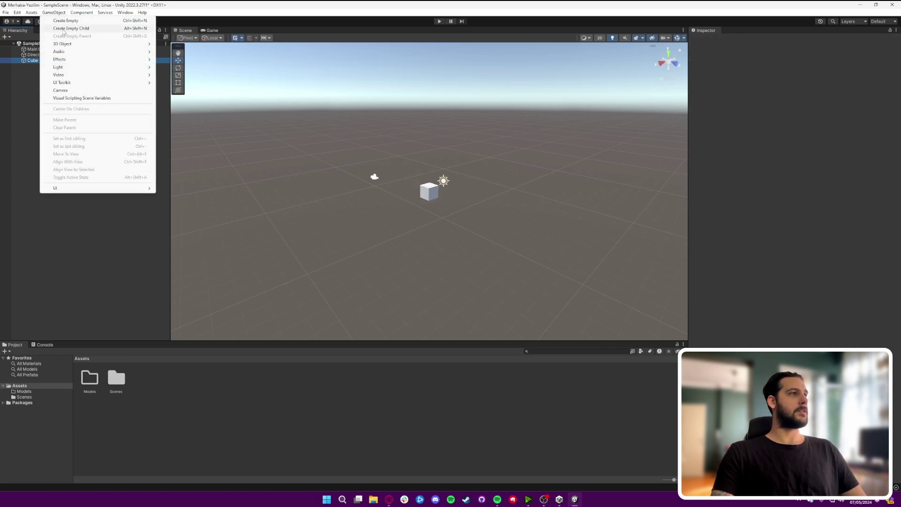
Add a 3D Plane from the GameObject menu and confirm its name.
mouse_move(69, 46)
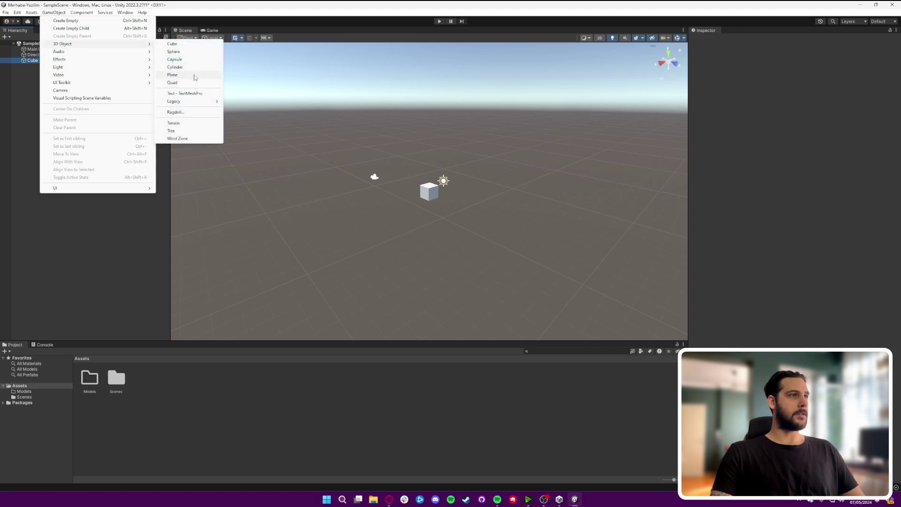
click(195, 76)
click(24, 68)
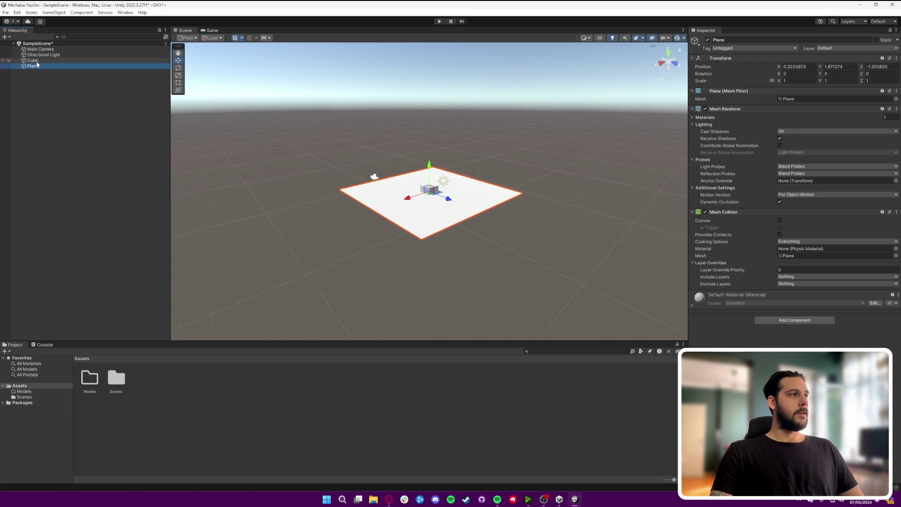
Inspect the Cube, Directional Light and Main Camera, ending back on the Cube.
click(33, 60)
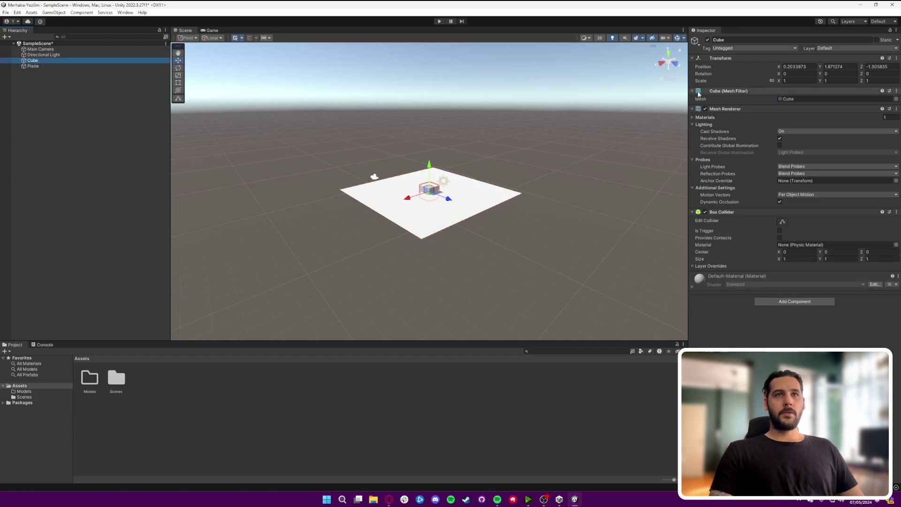
click(60, 53)
click(63, 49)
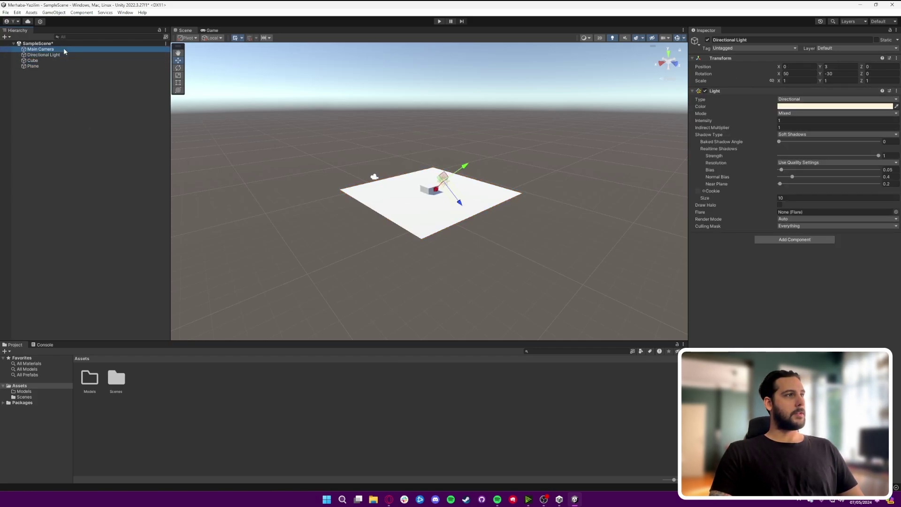
click(58, 60)
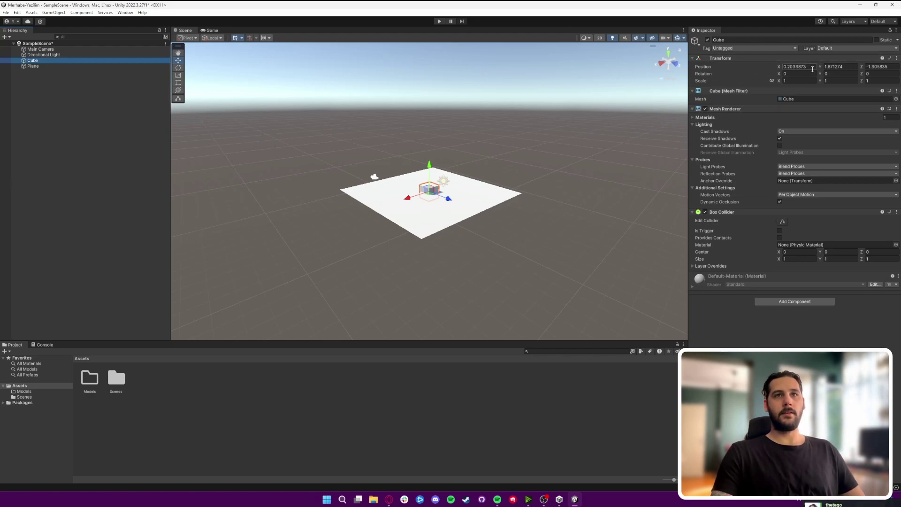
Set the Cube's Transform Position coordinates to 0.
click(794, 66)
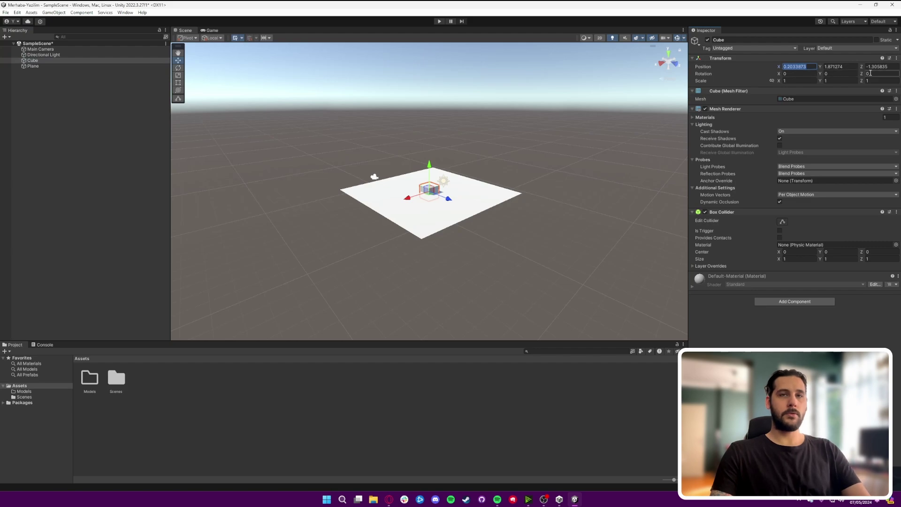
text(0)
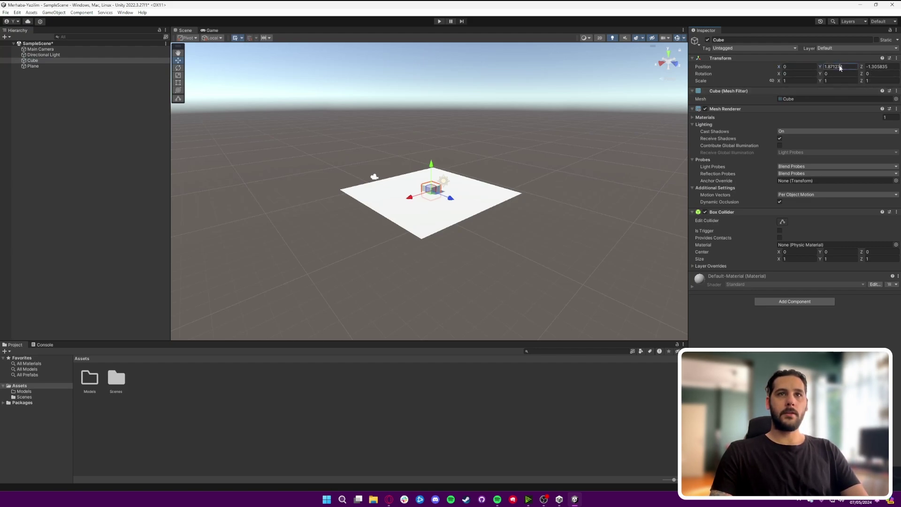
text(0)
key(Tab)
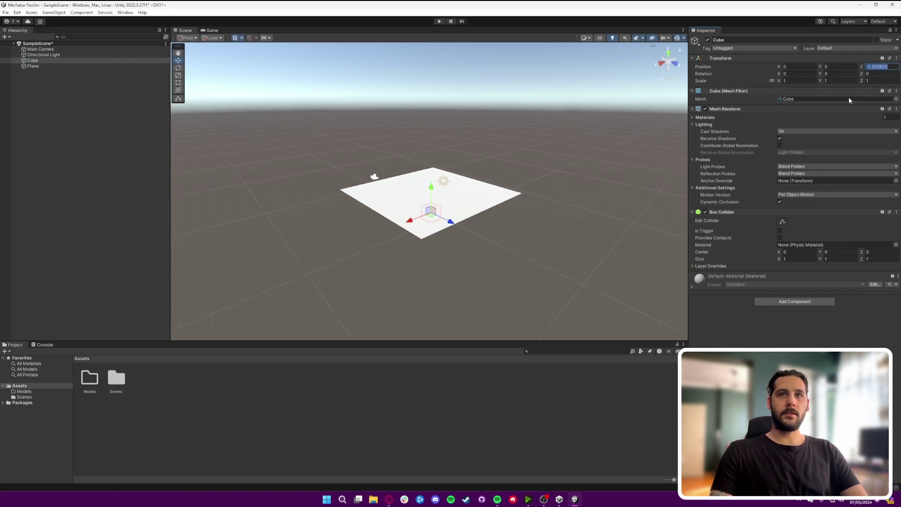
text(0)
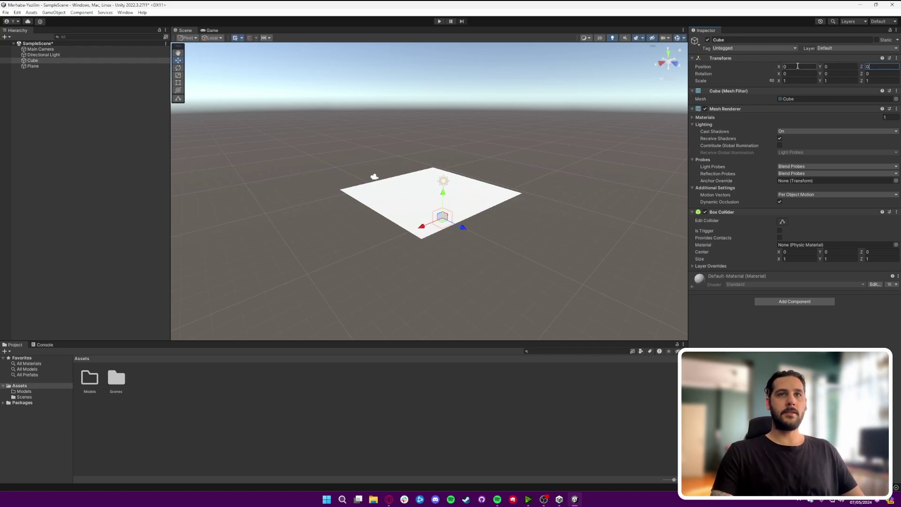
mouse_move(820, 68)
mouse_down()
mouse_move(857, 67)
mouse_move(837, 69)
mouse_up()
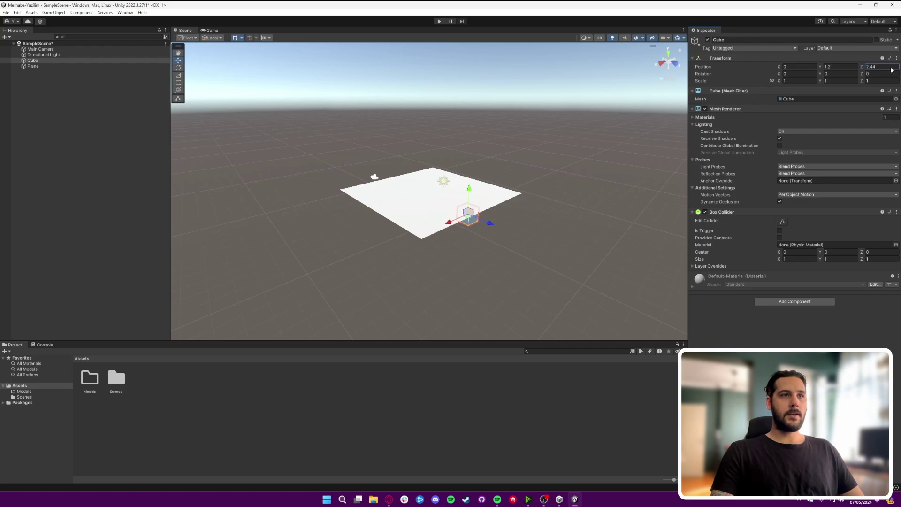
text(0)
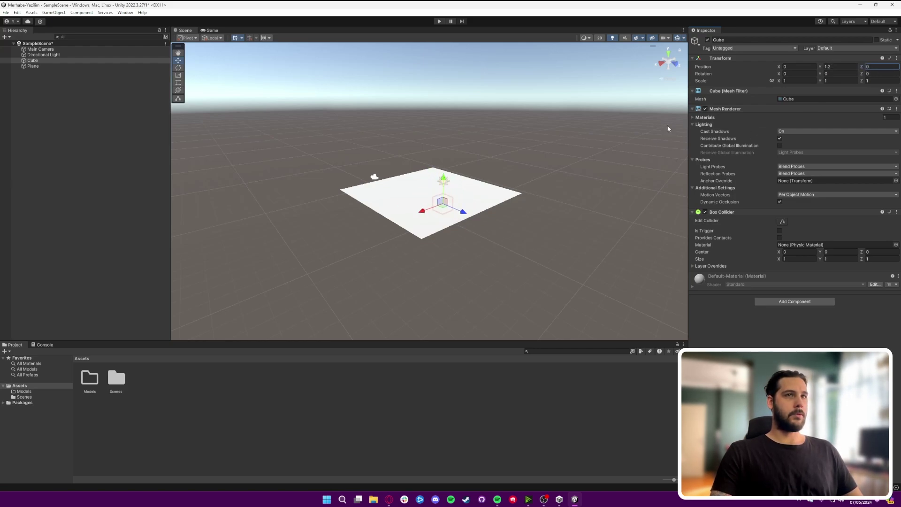
alt+drag(526, 130, 400, 135)
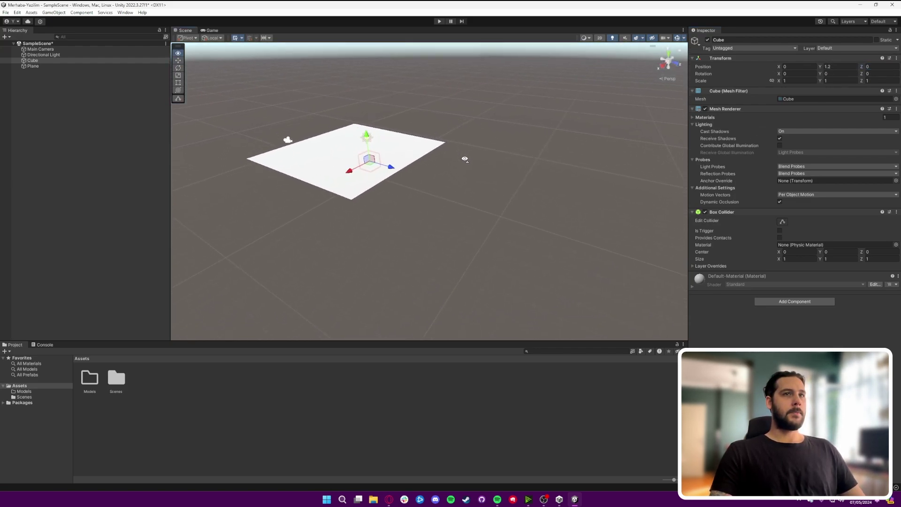
Set the Plane's Transform Position X and Y to 0.
click(63, 67)
click(799, 70)
text(0)
key(Tab)
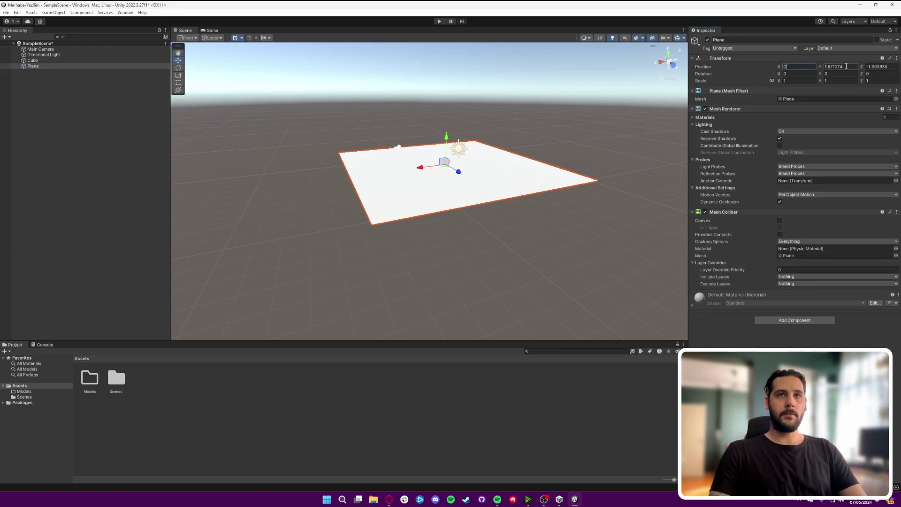
text(0)
key(Tab)
Reset the Cube's Position Y to 0 and deselect it.
click(32, 60)
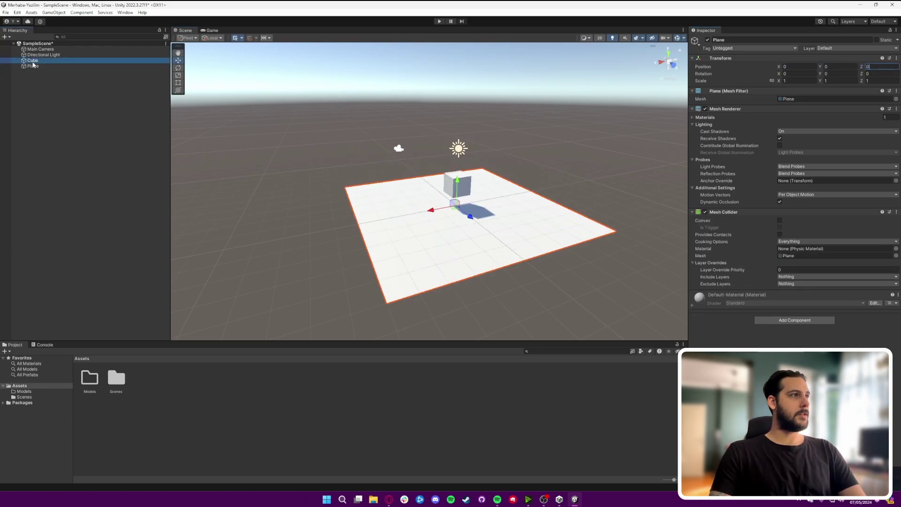
click(840, 66)
text(0)
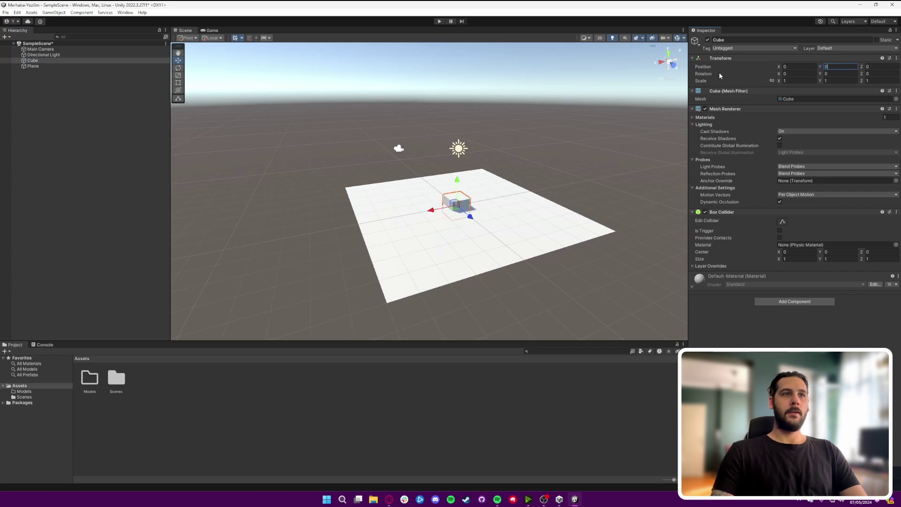
click(563, 105)
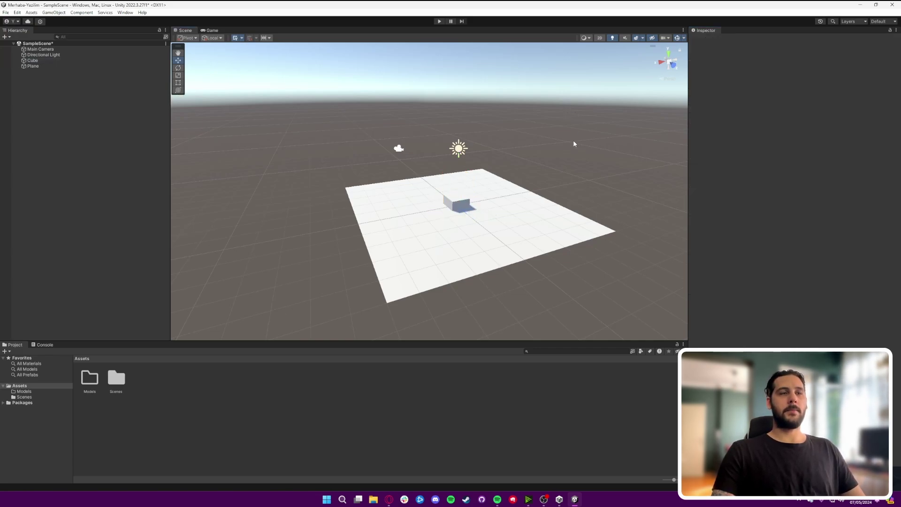
right_drag(565, 141, 605, 135)
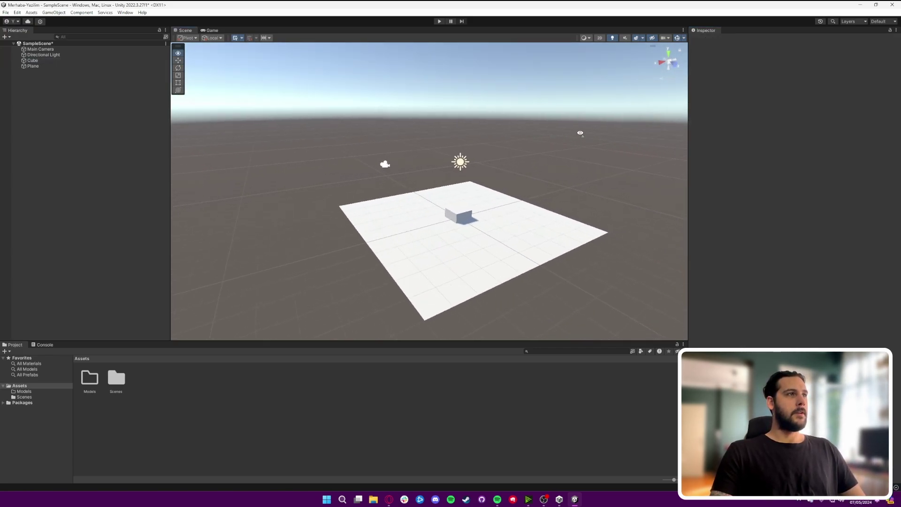
mouse_move(437, 147)
right_down()
mouse_move(483, 118)
mouse_move(432, 128)
right_up()
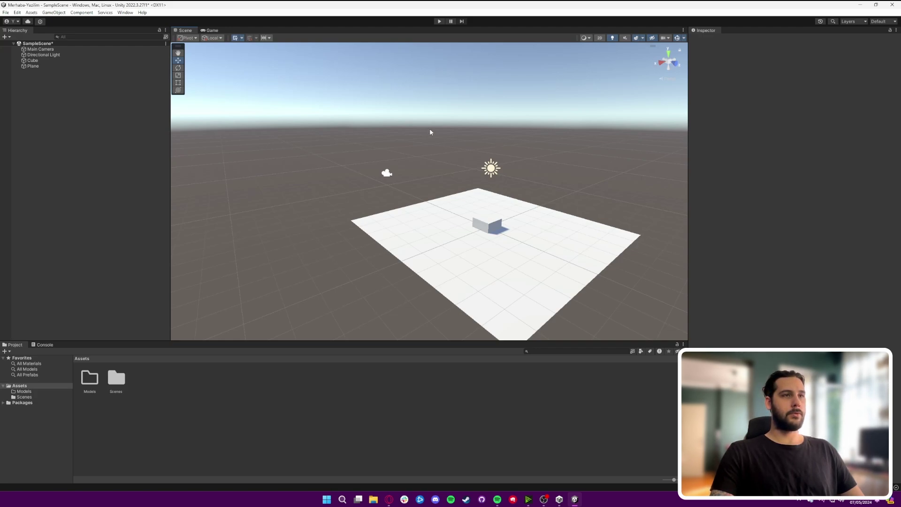
mouse_move(432, 139)
middle_down()
mouse_move(478, 177)
mouse_move(432, 123)
middle_up()
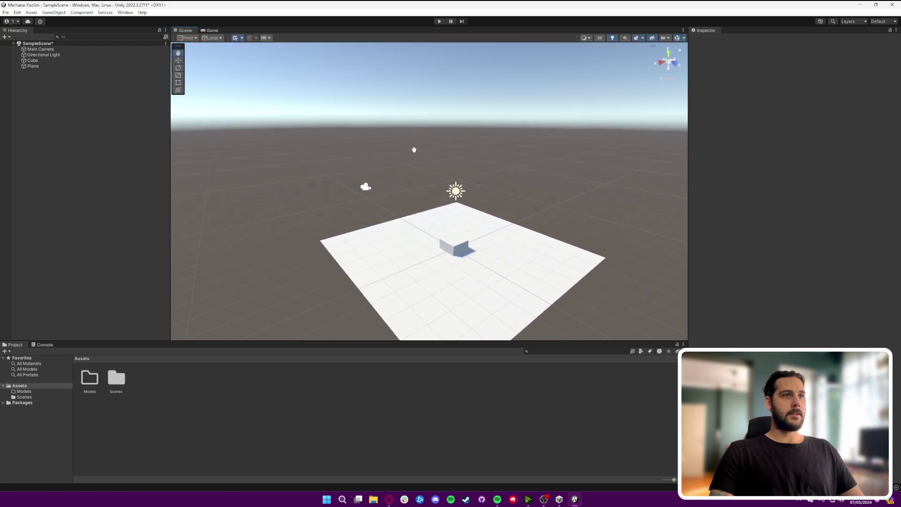
scroll(427, 129, up, 2)
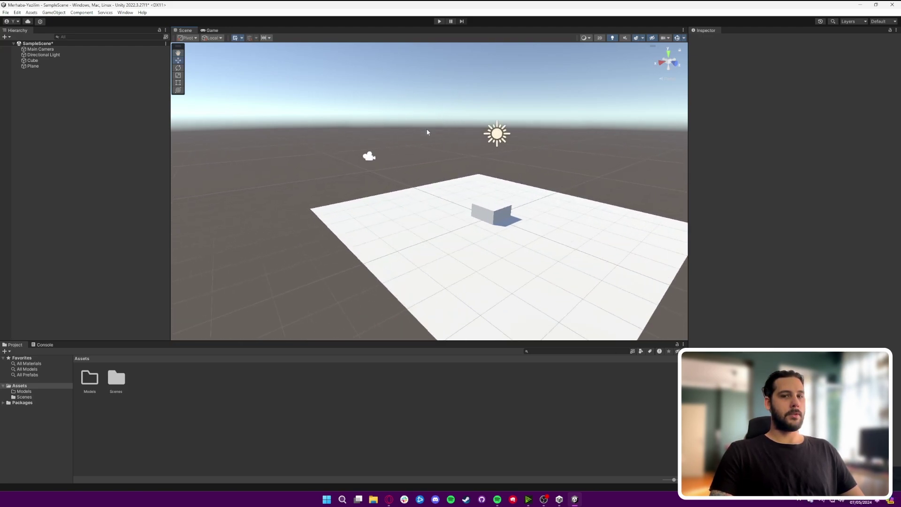
scroll(427, 132, up, 3)
scroll(427, 132, down, 3)
scroll(427, 131, down, 1)
scroll(427, 132, up, 1)
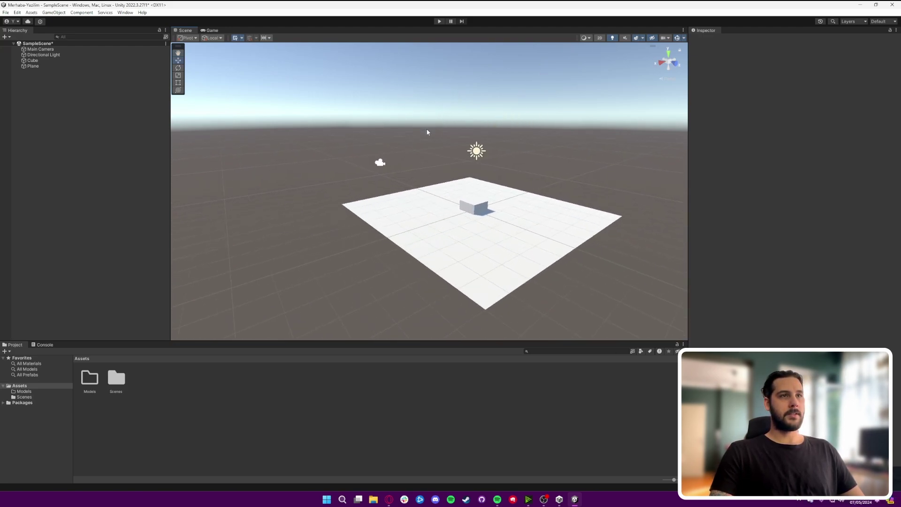
scroll(418, 136, up, 3)
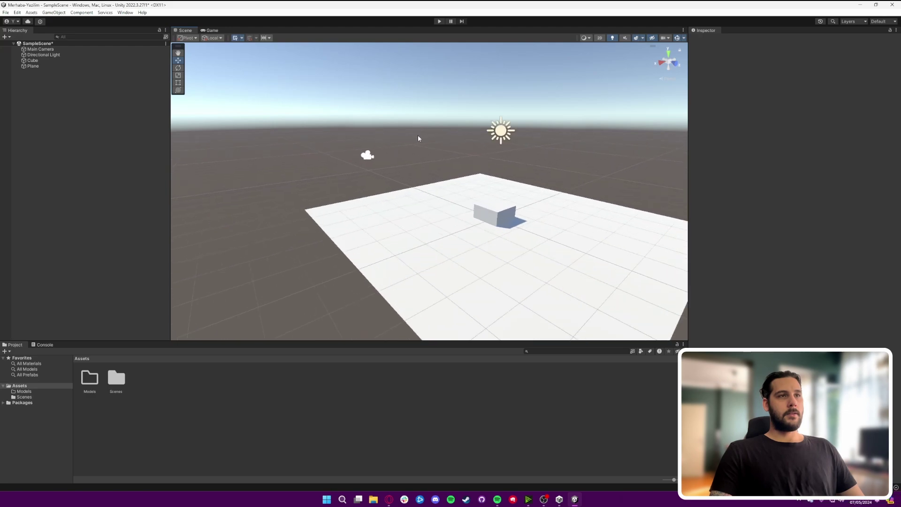
scroll(421, 145, down, 2)
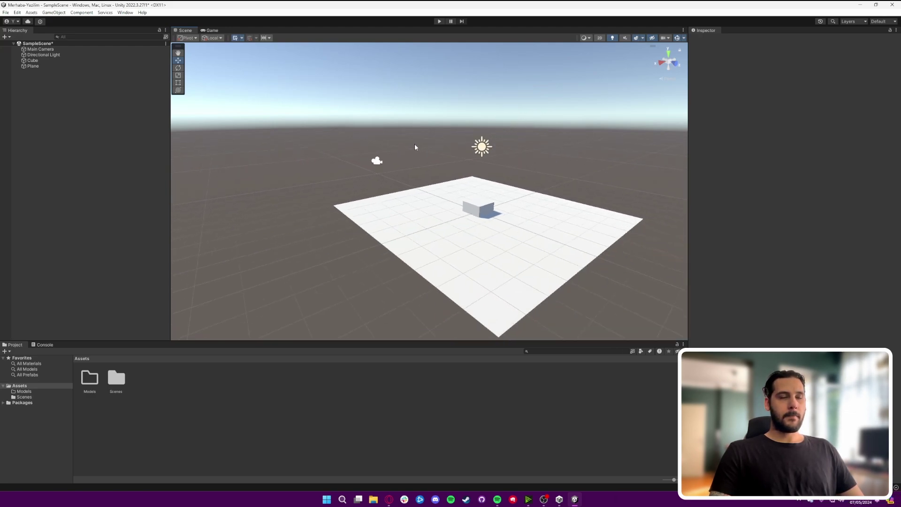
alt+drag(422, 137, 427, 114)
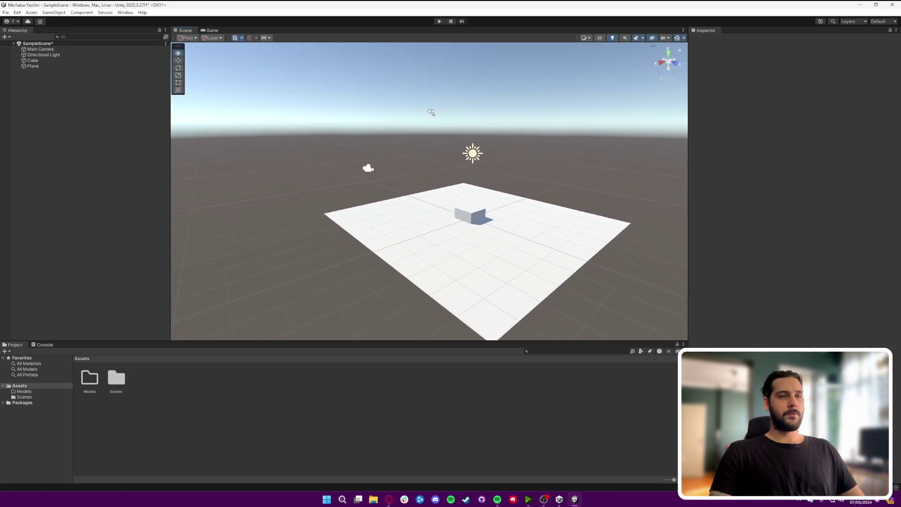
mouse_move(427, 114)
right_down()
mouse_move(416, 116)
mouse_move(531, 99)
mouse_move(514, 104)
right_up()
key(s)
key(a)
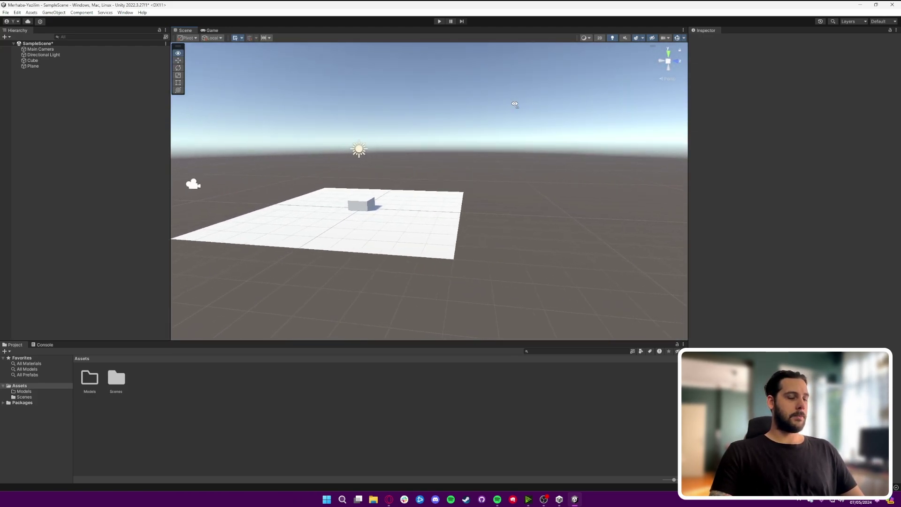
key(d)
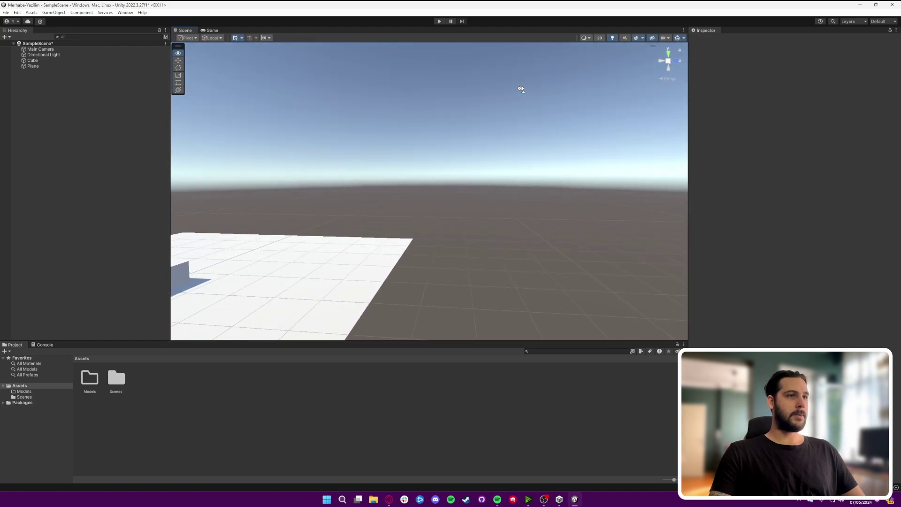
right_drag(515, 103, 270, 74)
key(s)
mouse_move(144, 84)
right_down()
mouse_move(413, 95)
mouse_move(399, 101)
right_up()
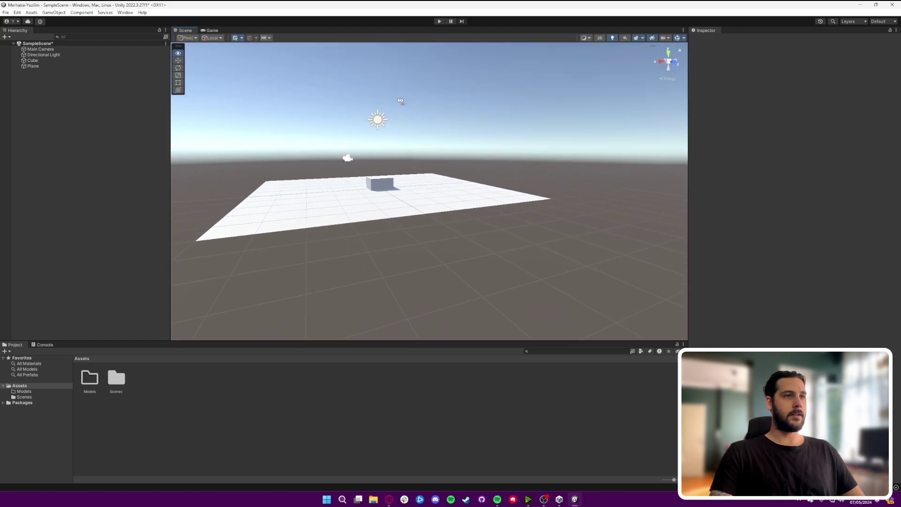
key(e)
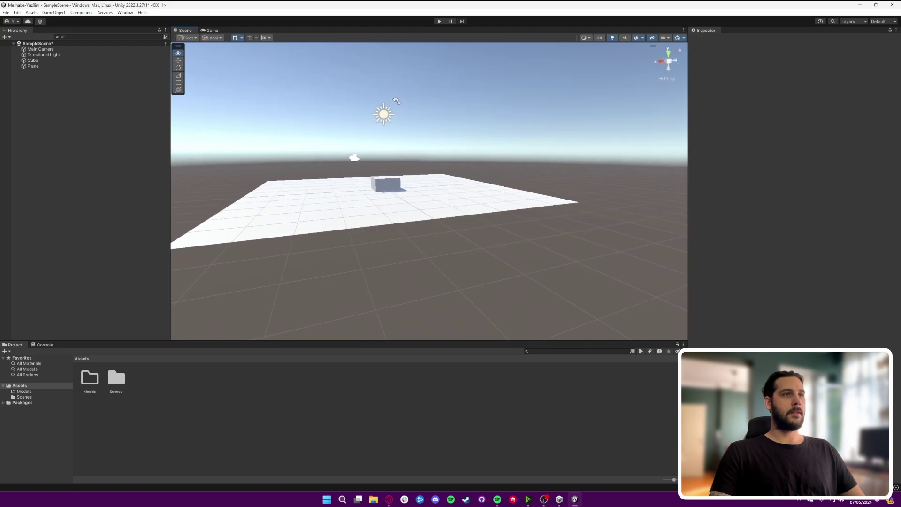
mouse_move(400, 101)
right_down()
mouse_move(403, 94)
mouse_move(401, 148)
mouse_move(417, 115)
mouse_move(585, 124)
mouse_move(493, 181)
right_up()
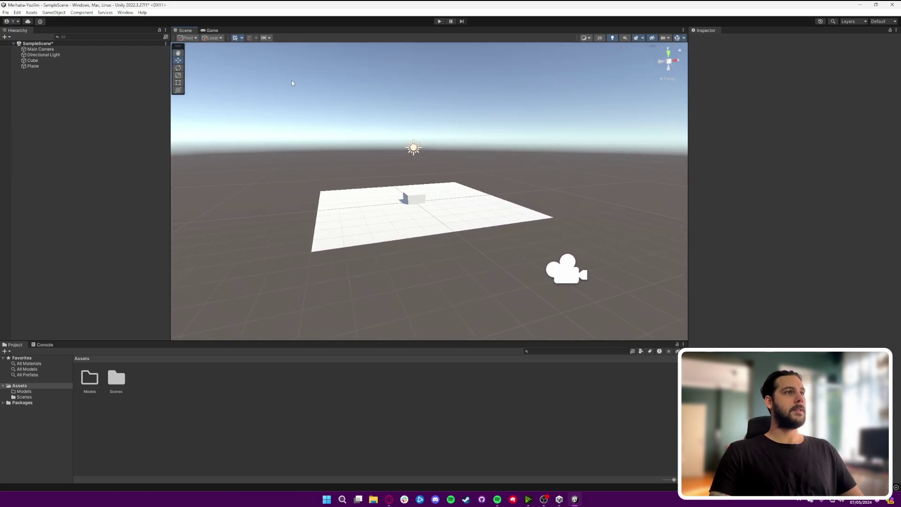
click(422, 199)
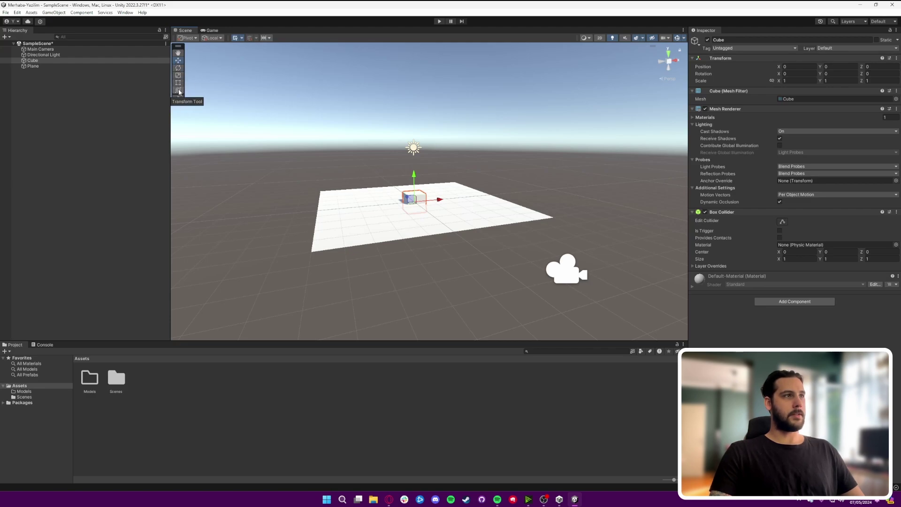
click(178, 54)
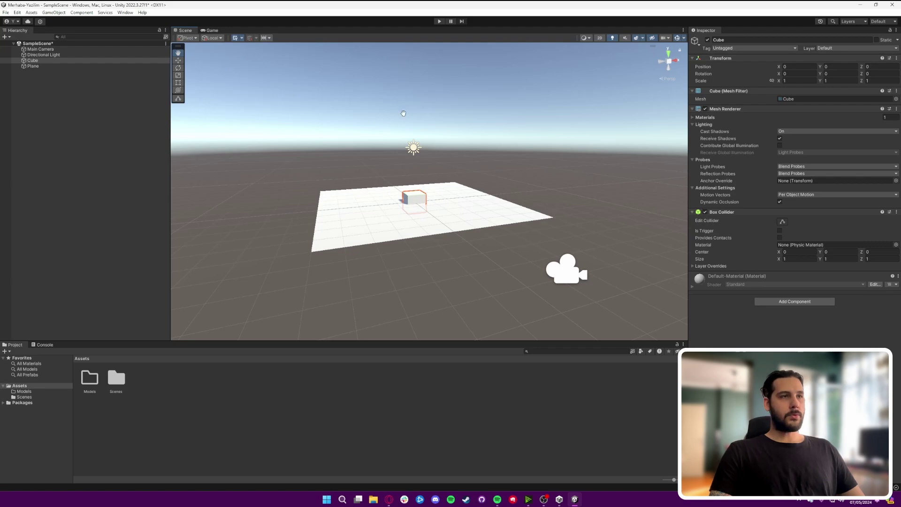
mouse_move(361, 122)
mouse_down()
mouse_move(419, 95)
mouse_move(354, 140)
mouse_move(384, 132)
mouse_move(330, 114)
mouse_move(392, 181)
mouse_up()
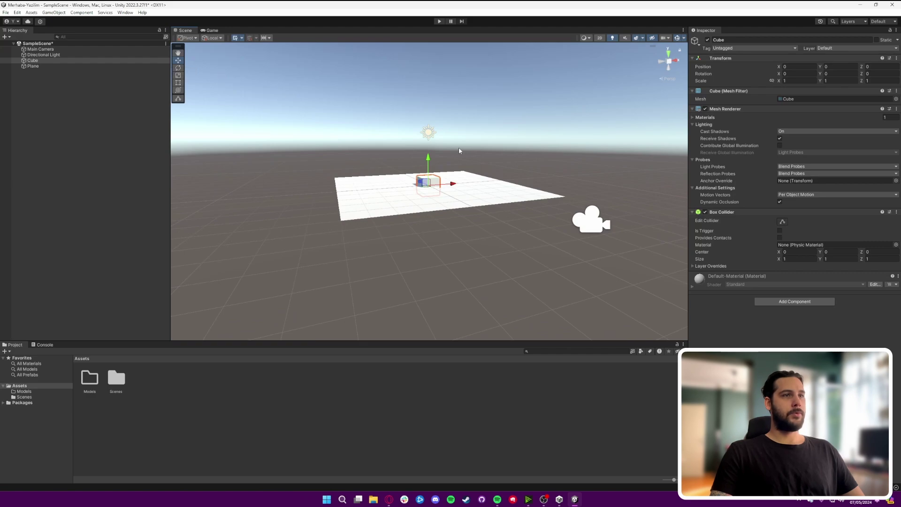
drag(429, 161, 429, 151)
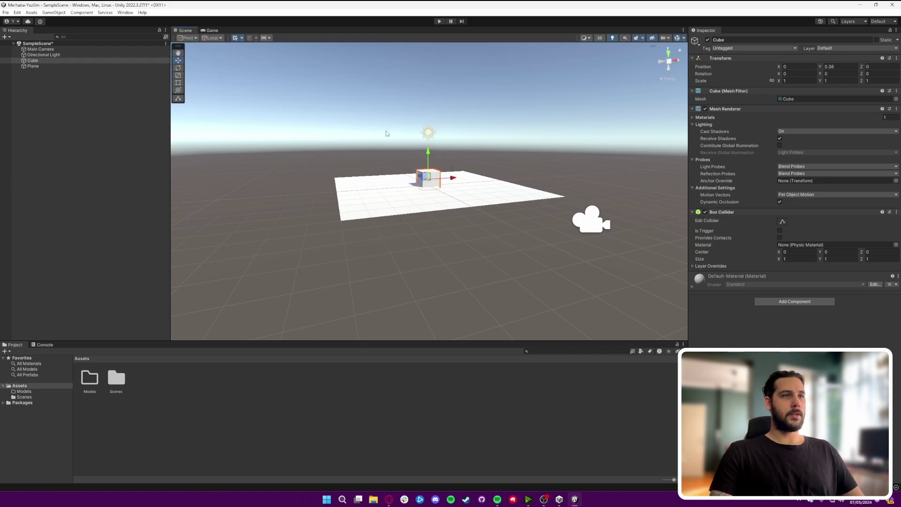
middle_drag(390, 156, 400, 184)
drag(429, 210, 476, 218)
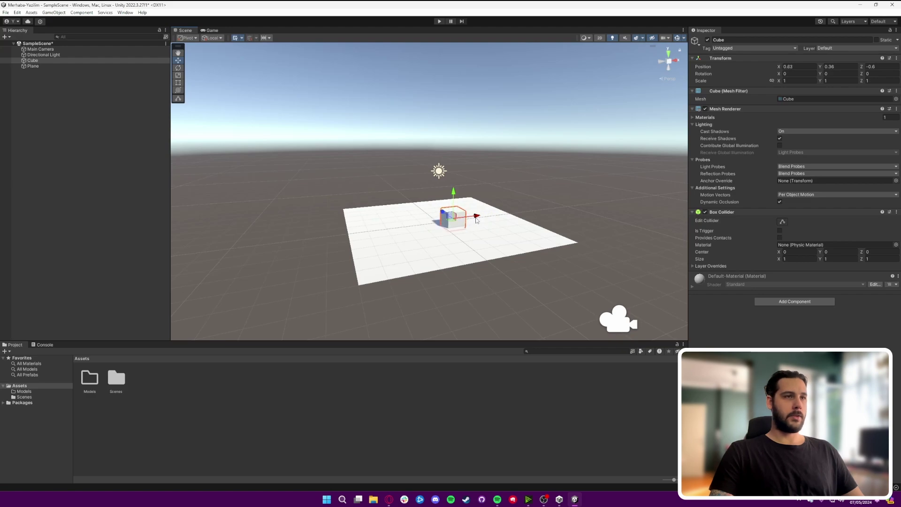
key(ctrl+z)
key(ctrl+z)
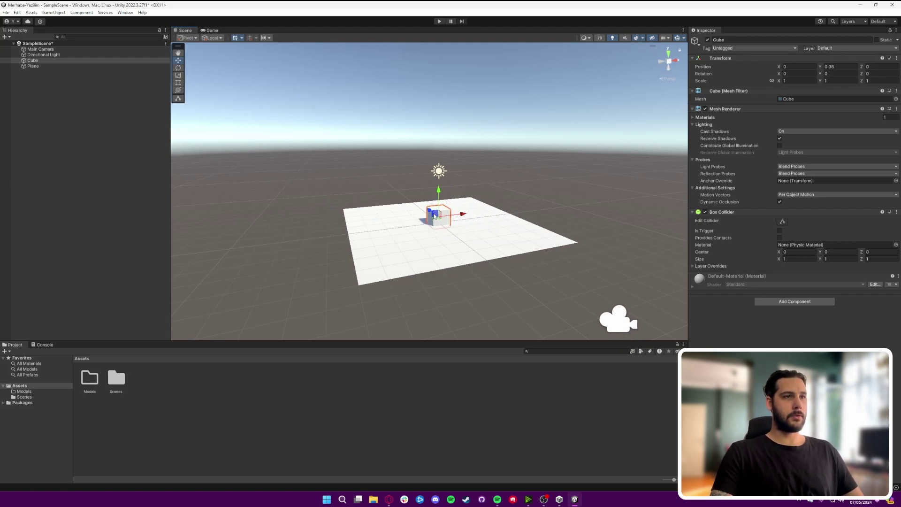
mouse_move(434, 214)
mouse_down()
mouse_move(426, 148)
mouse_move(452, 197)
mouse_up()
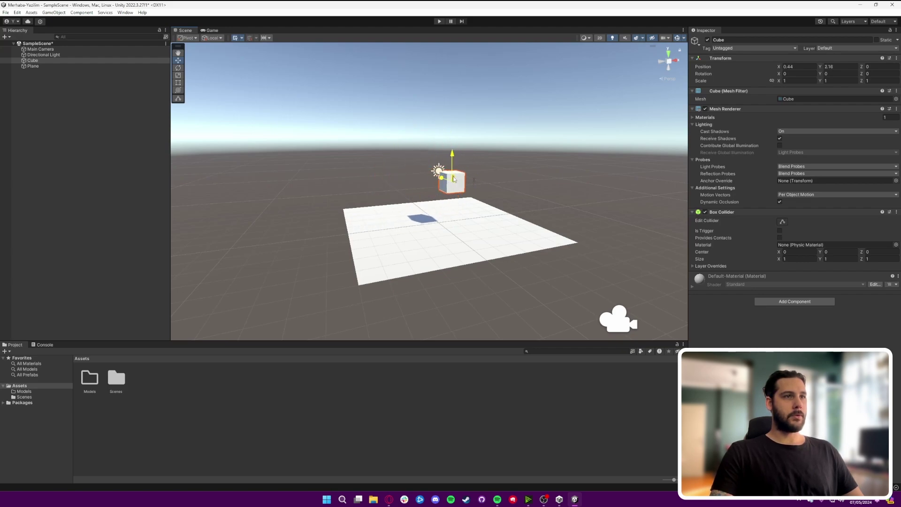
key(ctrl+z)
key(ctrl+z)
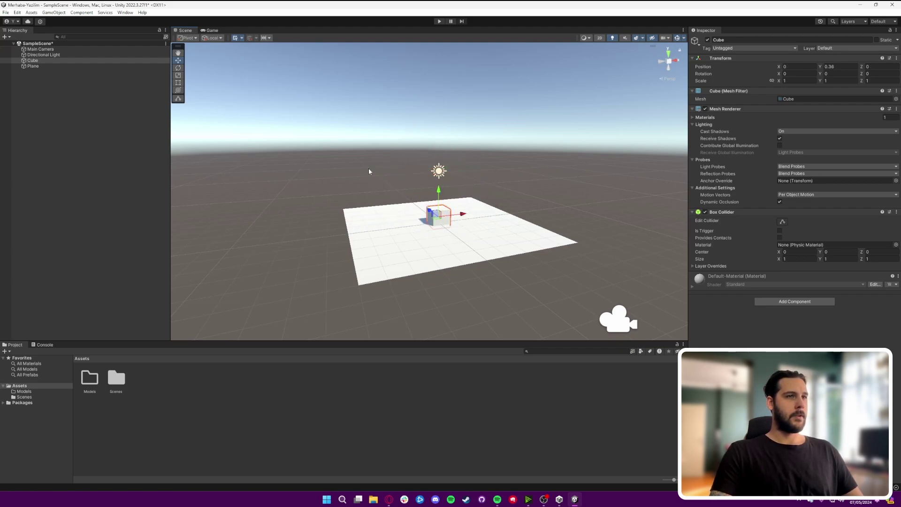
With the Rotate Tool, tilt the cube 90 on X after undoing a trial Z spin.
click(179, 68)
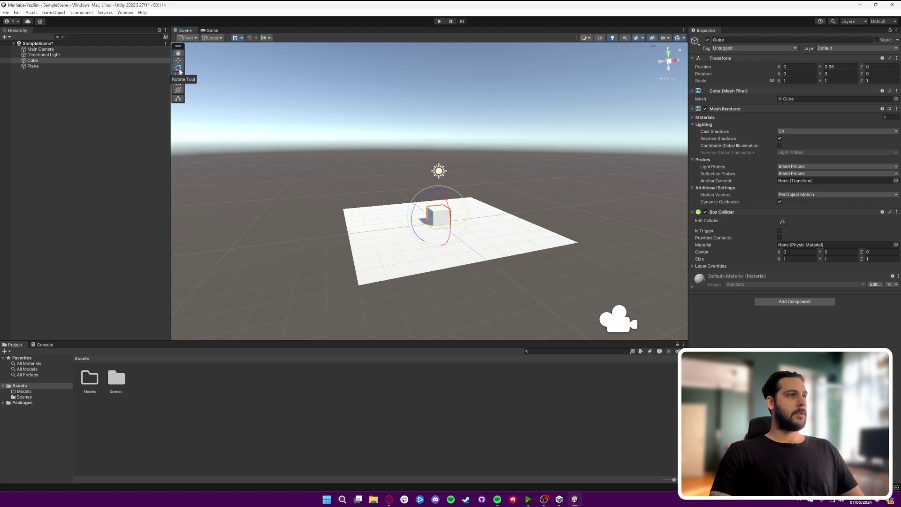
drag(419, 202, 435, 232)
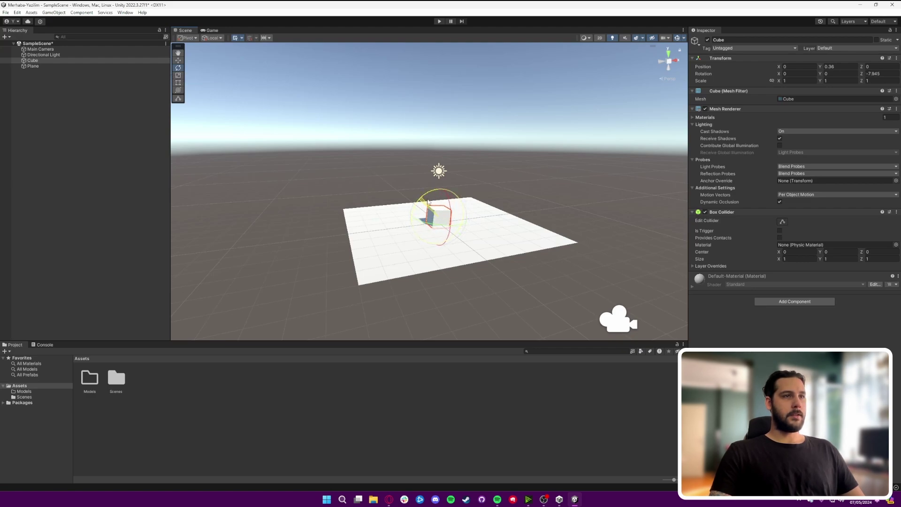
key(ctrl+z)
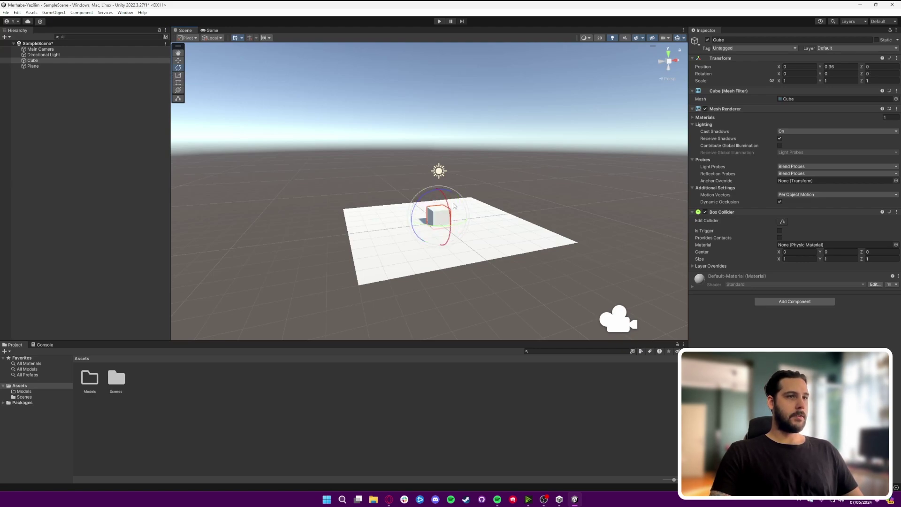
drag(459, 260, 444, 176)
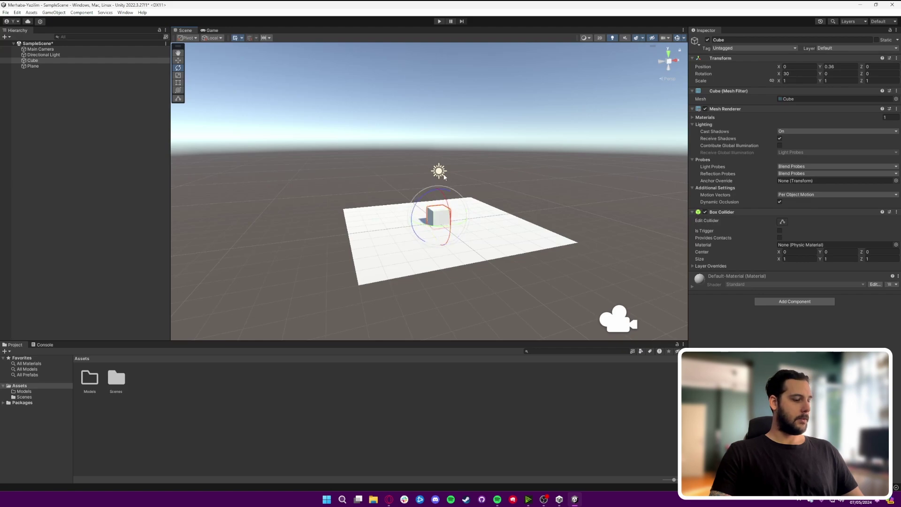
Trial-stretch the cube with Scale and Rect Tool handles, undoing back to scale 1, 1, 1.
click(178, 76)
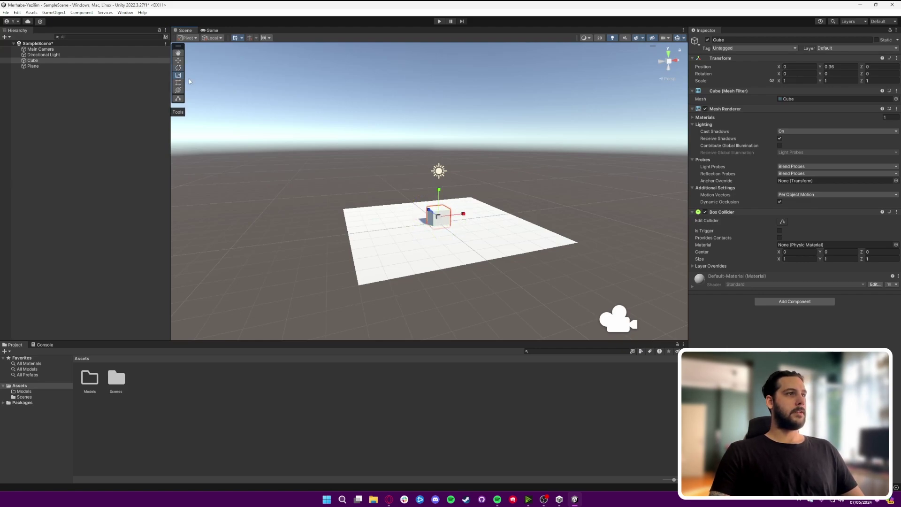
drag(460, 216, 504, 206)
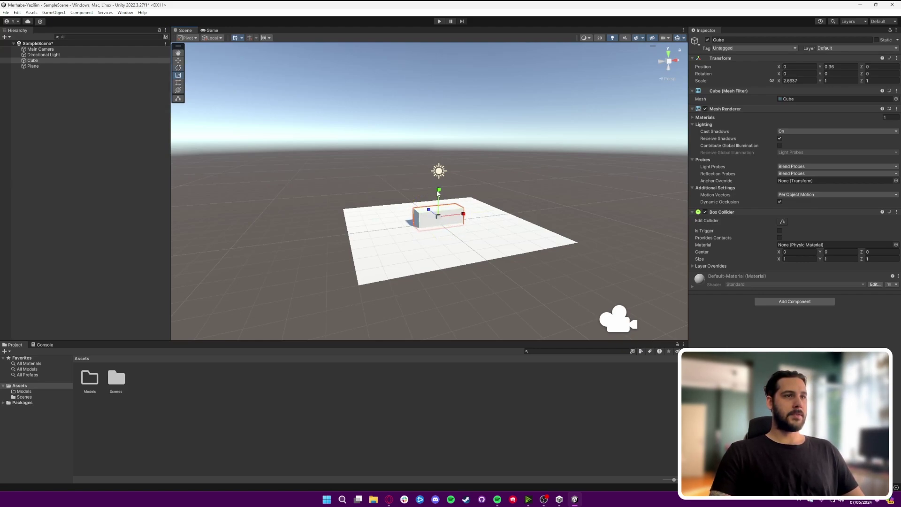
drag(438, 193, 441, 131)
drag(428, 213, 393, 182)
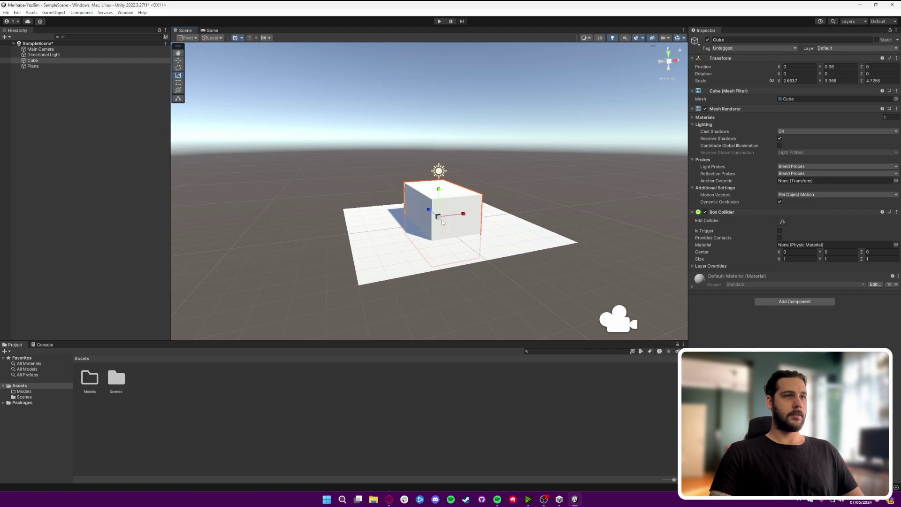
drag(437, 217, 448, 224)
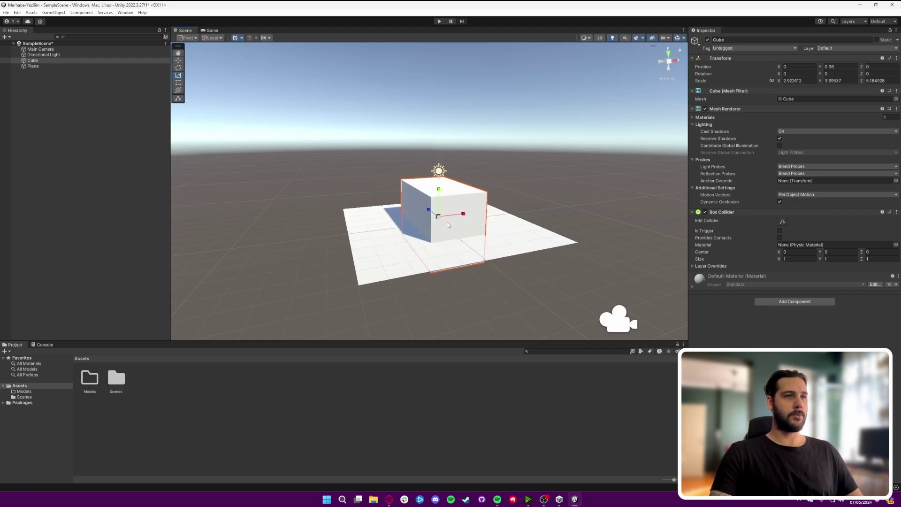
key(ctrl+z)
key(ctrl+z)
key(ctrl+z)
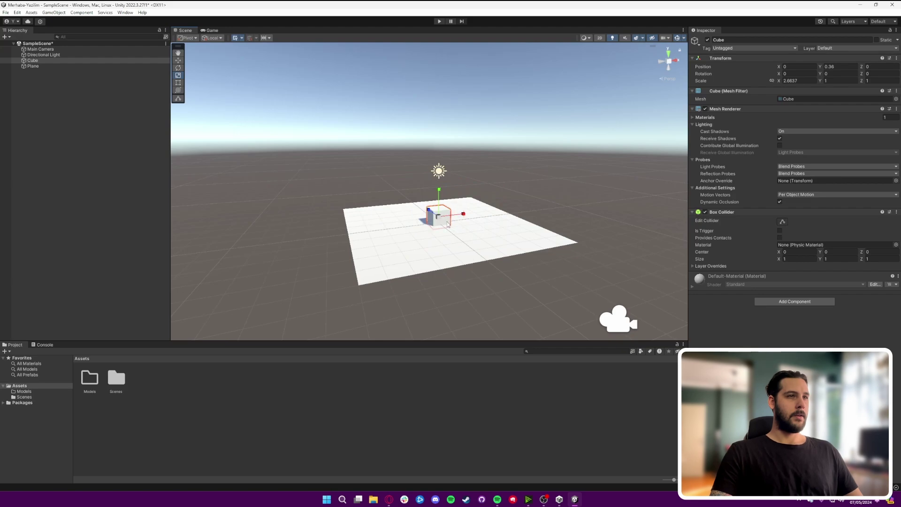
click(180, 83)
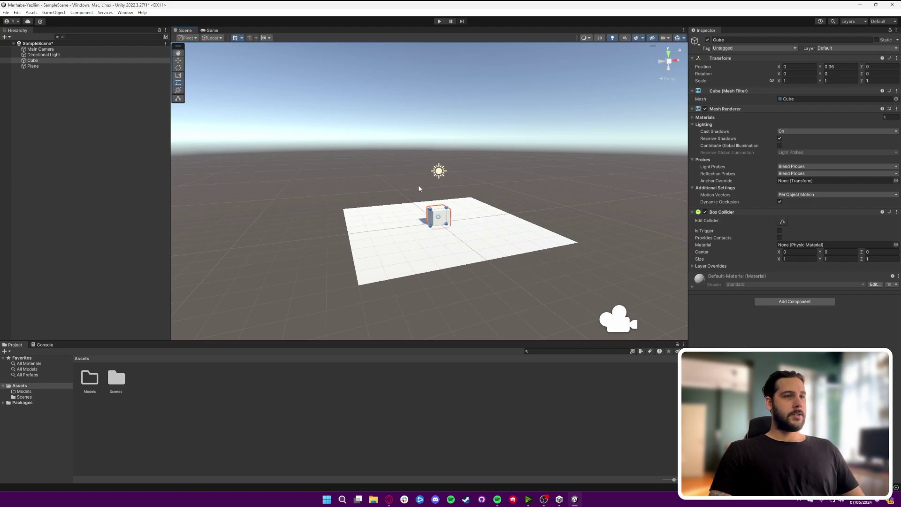
drag(447, 206, 472, 176)
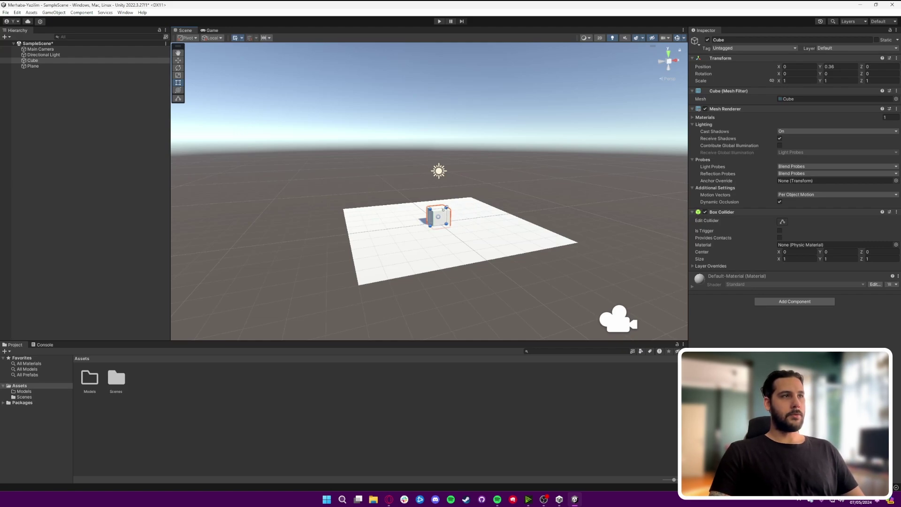
Raise the cube to Y 2.15 with the Transform Tool, undoing an accidental tilt.
click(178, 75)
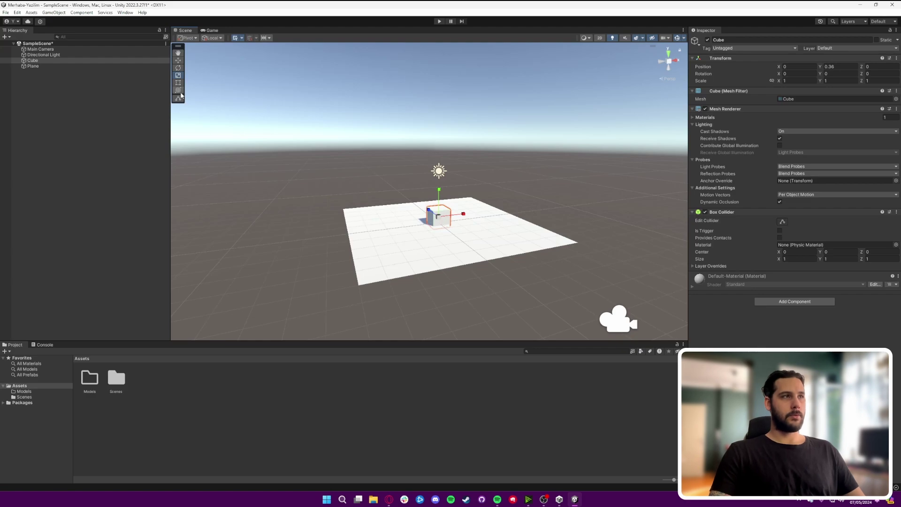
click(178, 83)
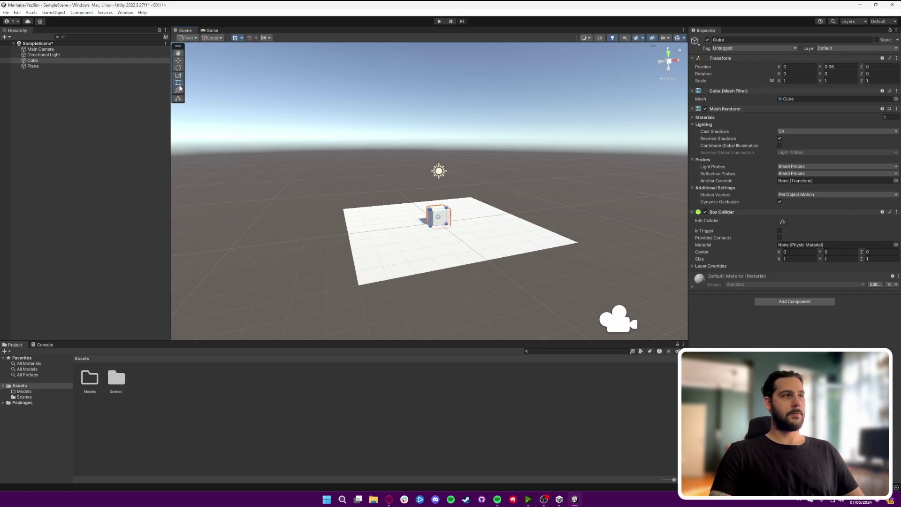
click(177, 91)
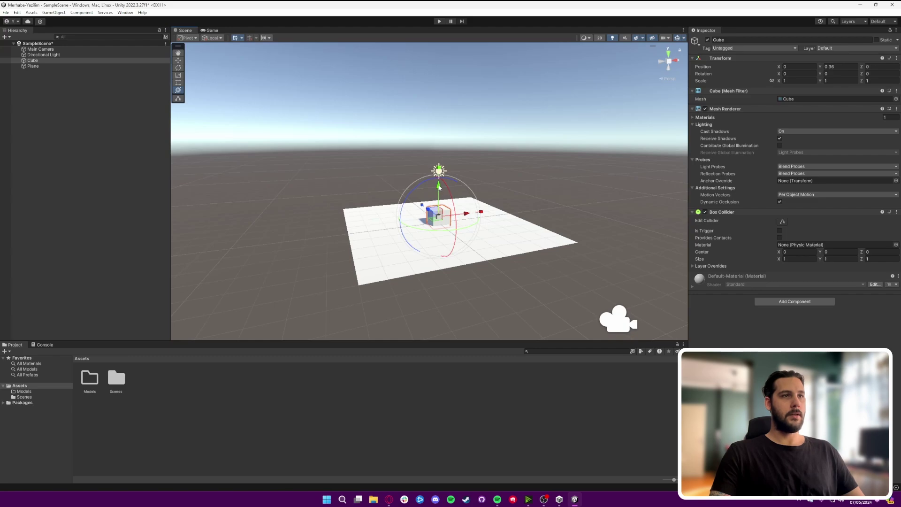
drag(438, 187, 439, 182)
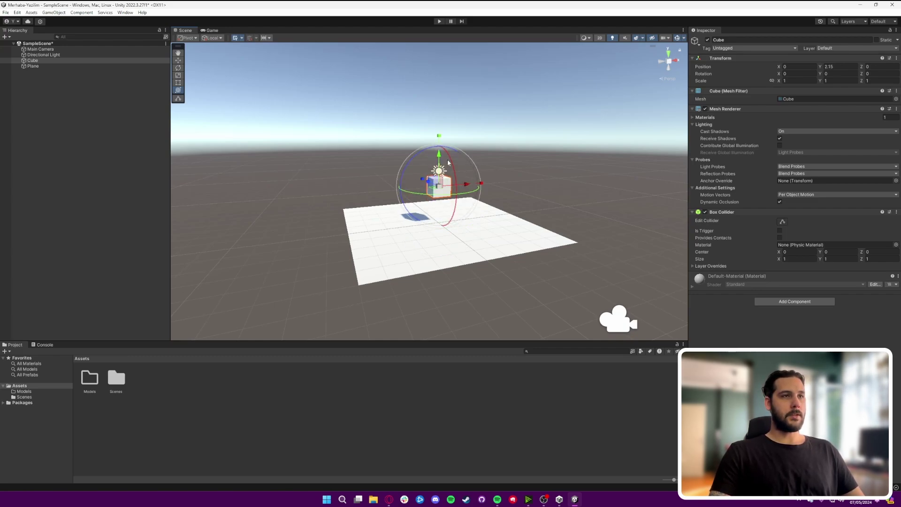
mouse_move(443, 181)
mouse_down()
mouse_move(438, 186)
mouse_move(416, 133)
mouse_up()
key(ctrl+z)
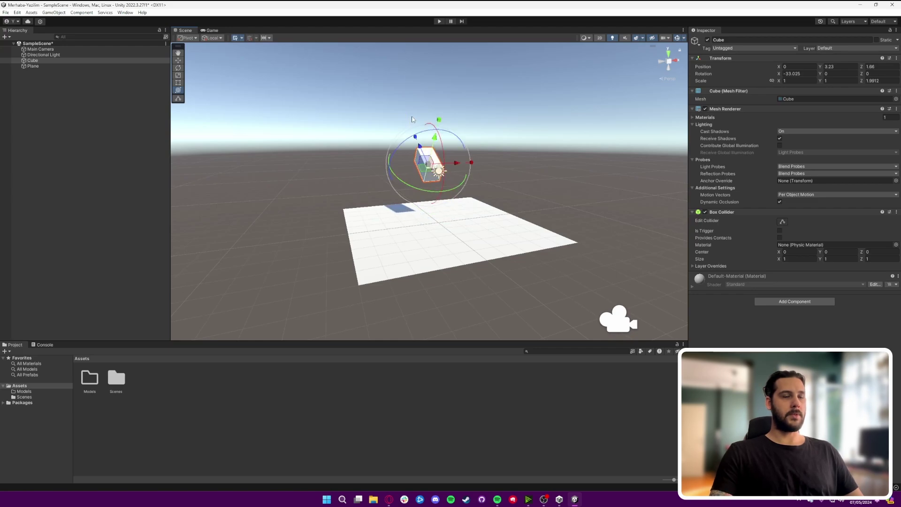
key(ctrl+z)
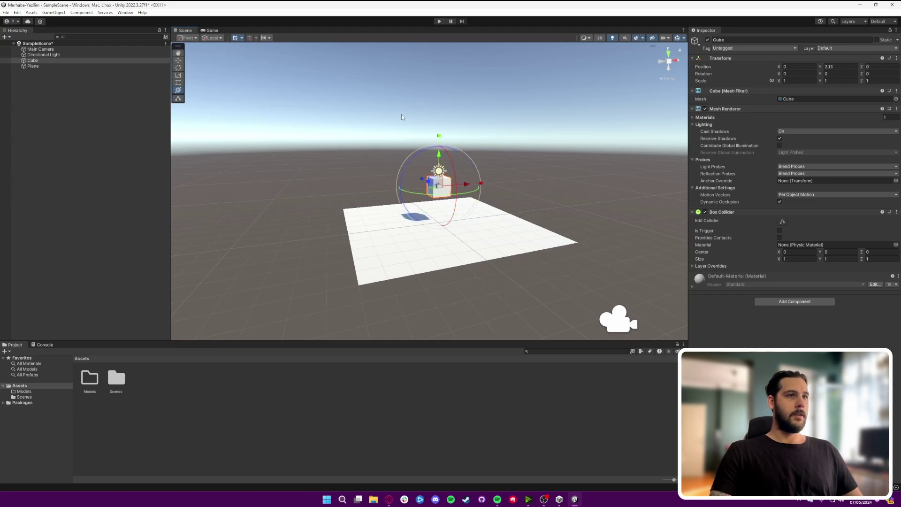
click(179, 53)
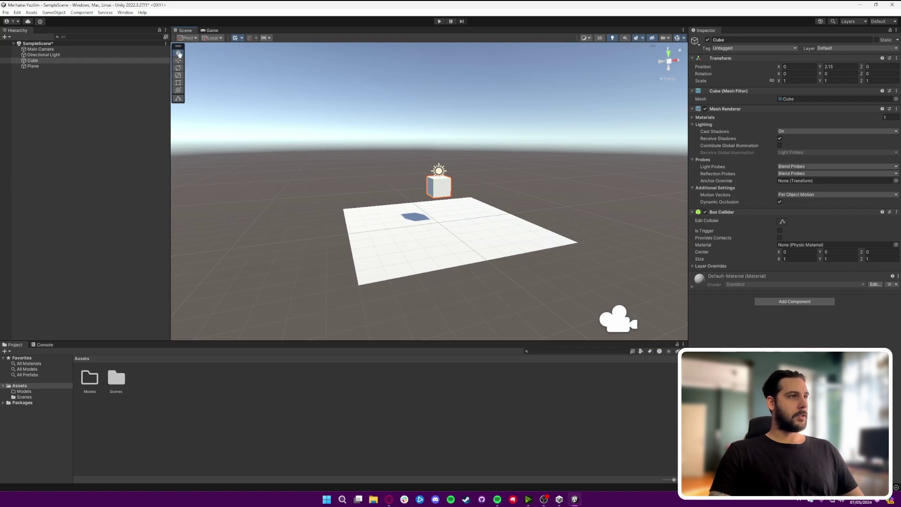
Pan the view, then cycle Move, Rotate, Scale, Rect and Transform tools (E, R, T, Y).
drag(311, 124, 342, 154)
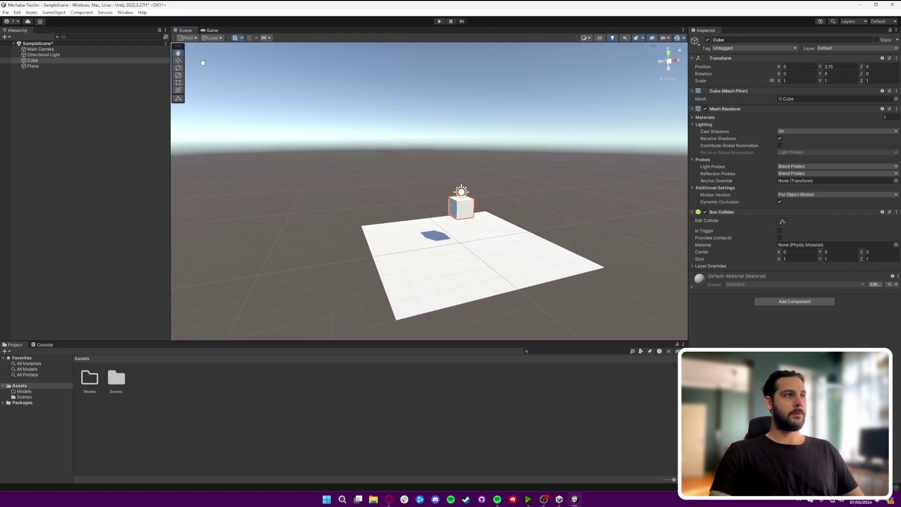
click(181, 61)
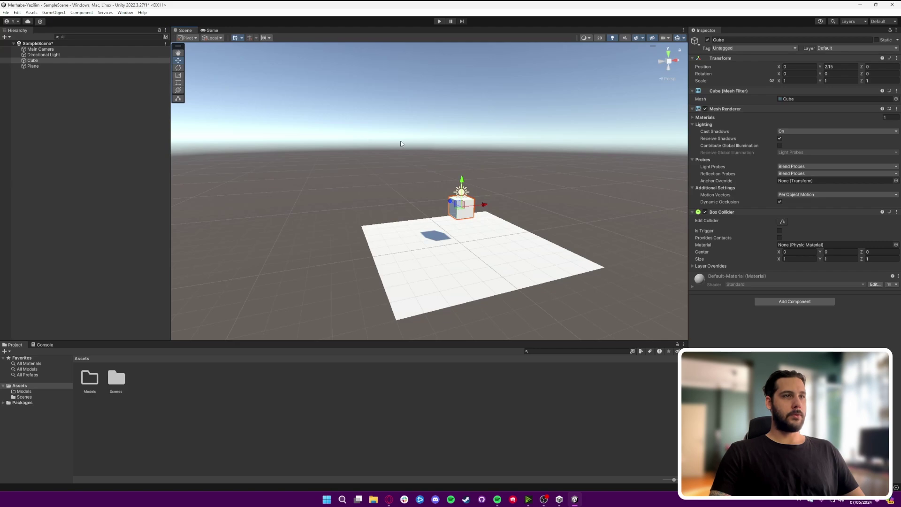
key(e)
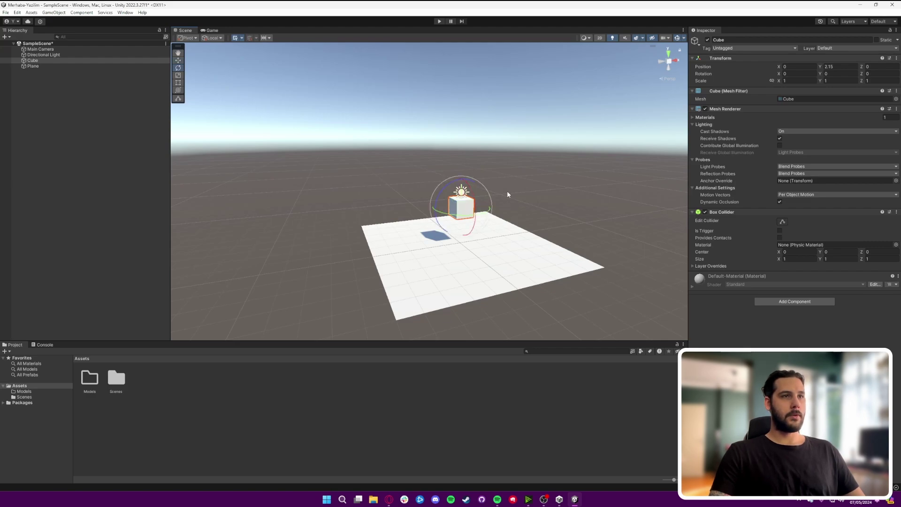
key(r)
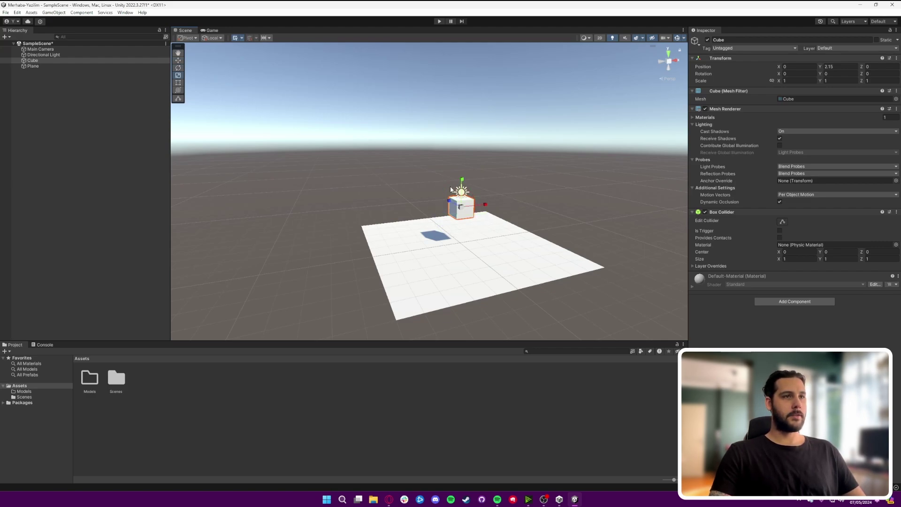
key(t)
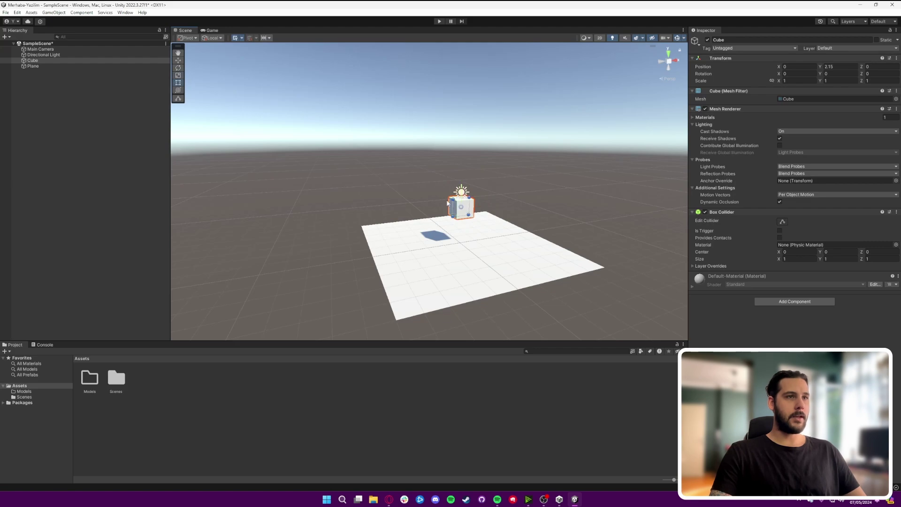
key(y)
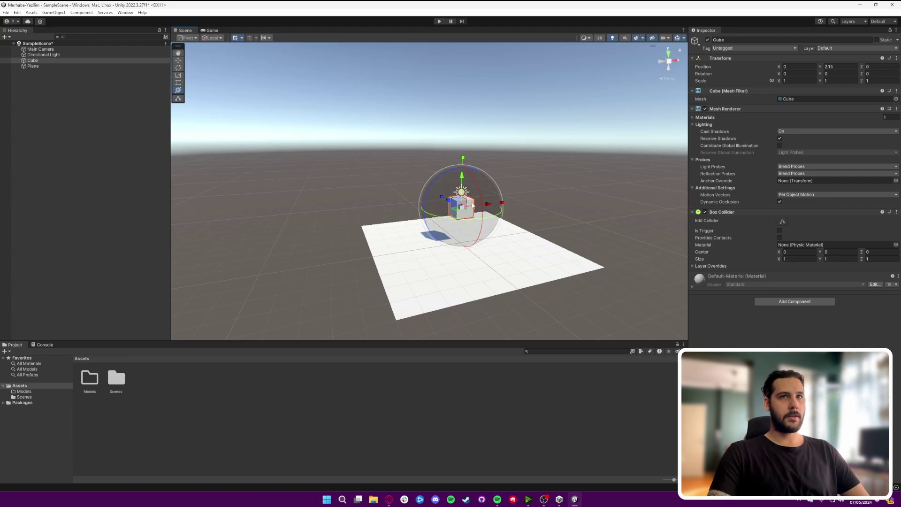
click(125, 13)
click(125, 12)
click(125, 13)
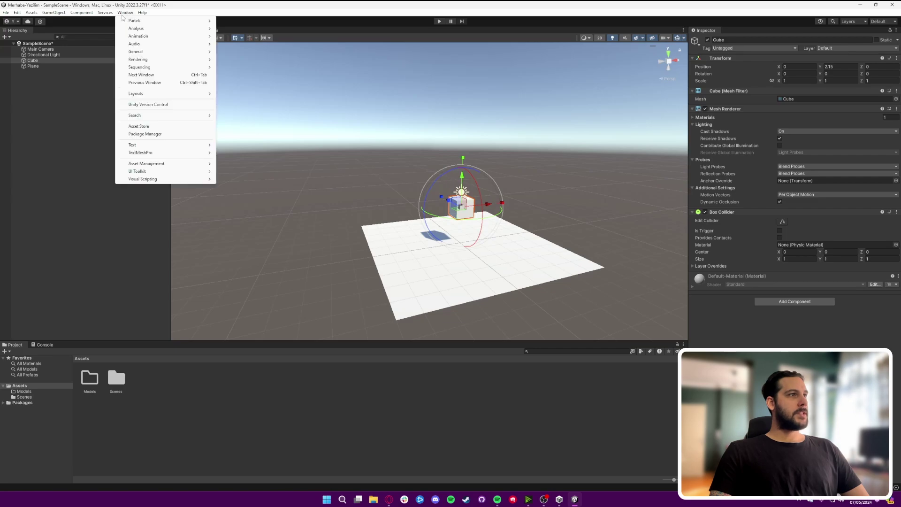
mouse_move(156, 96)
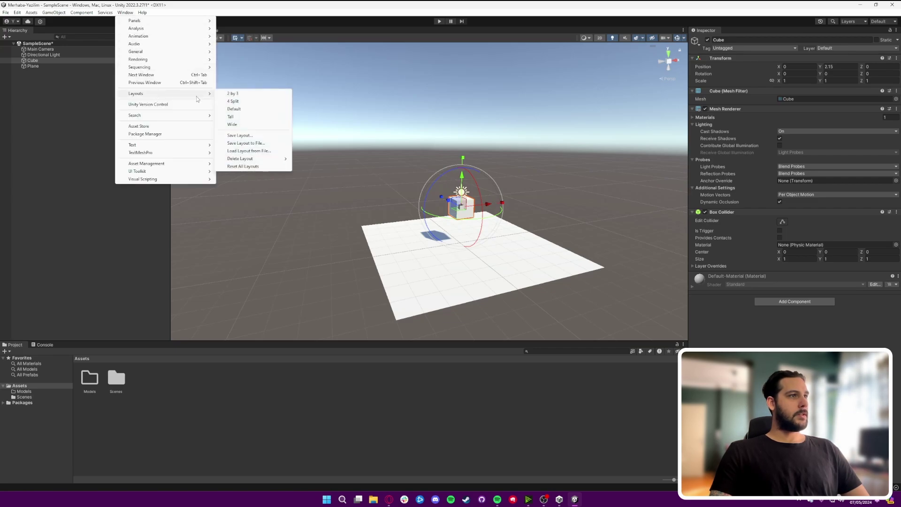
click(255, 97)
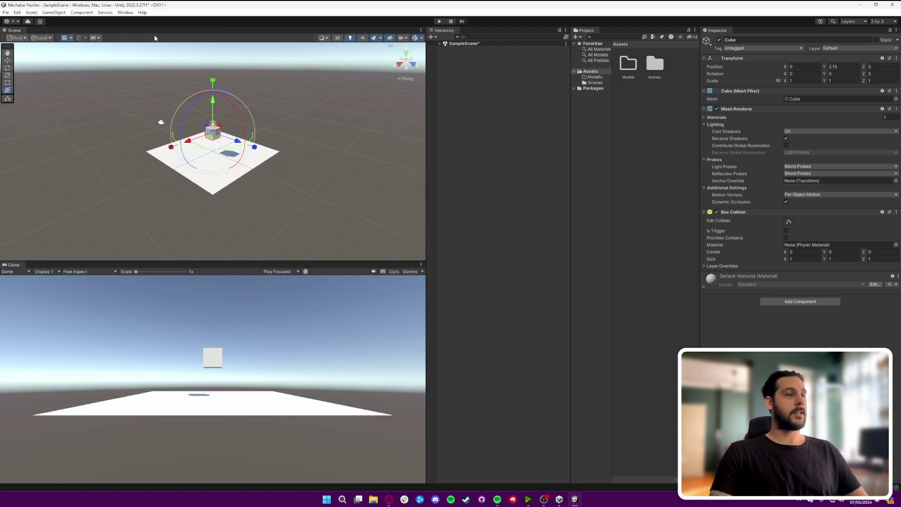
click(125, 13)
mouse_move(155, 94)
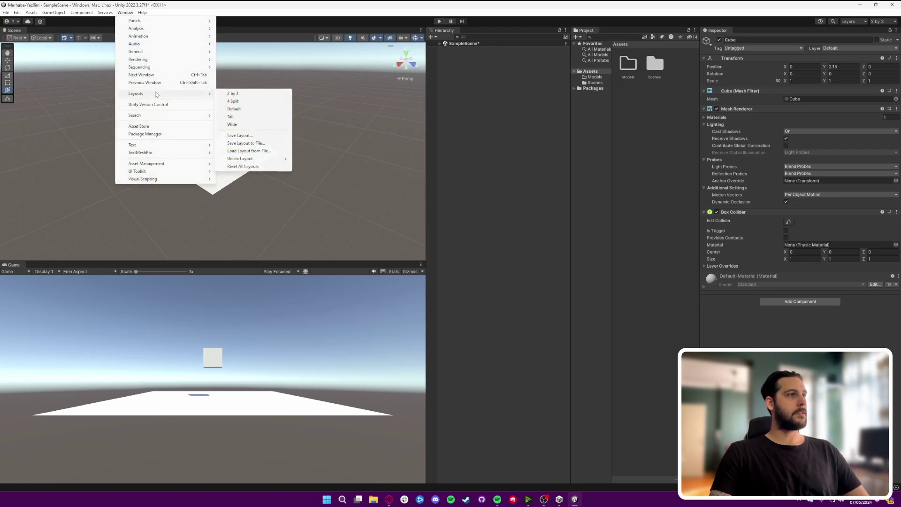
click(252, 103)
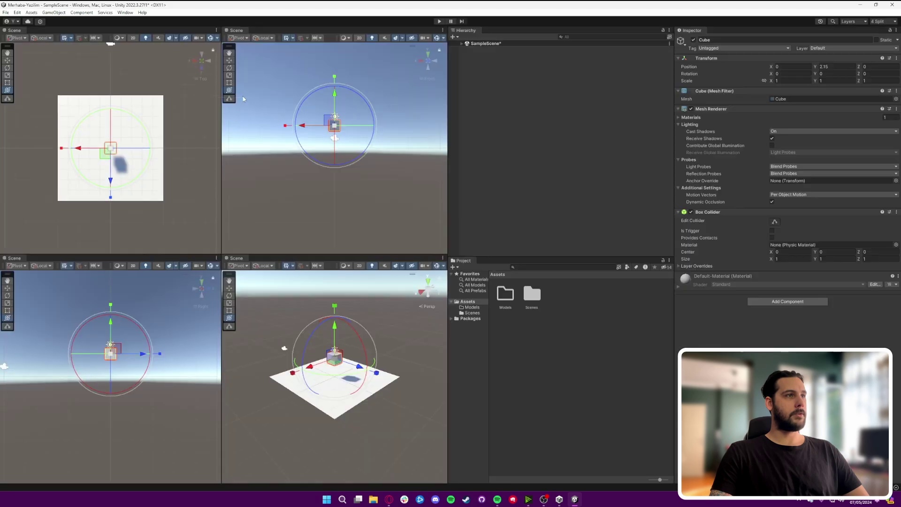
click(125, 13)
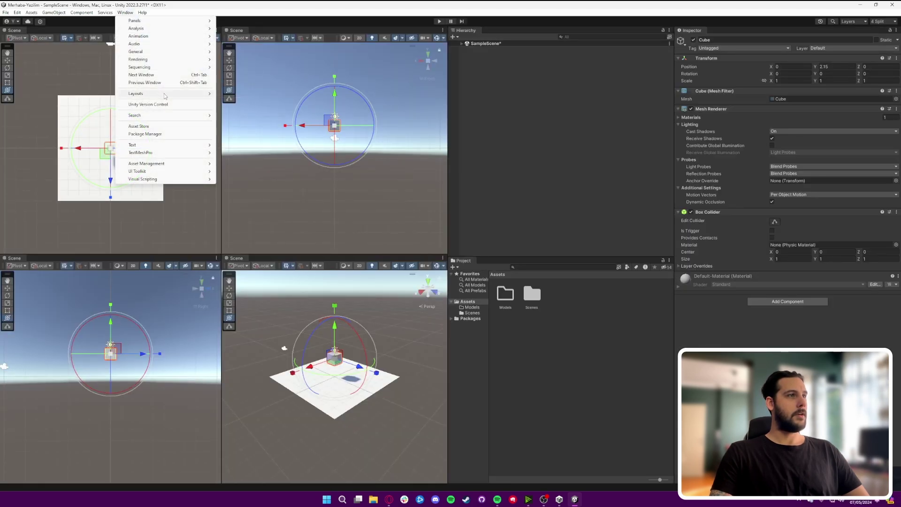
mouse_move(165, 95)
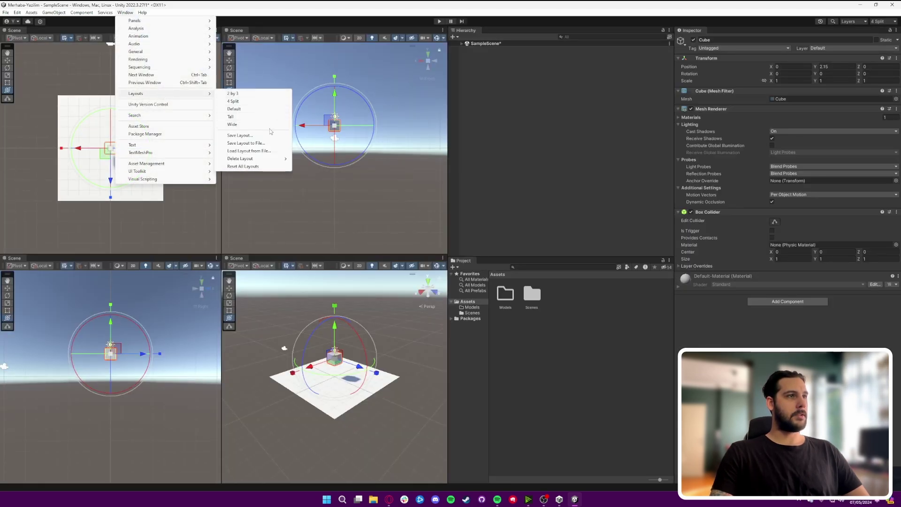
Restore the Default layout, dock the Hierarchy beside the Inspector, and enlarge the Scene view.
click(243, 111)
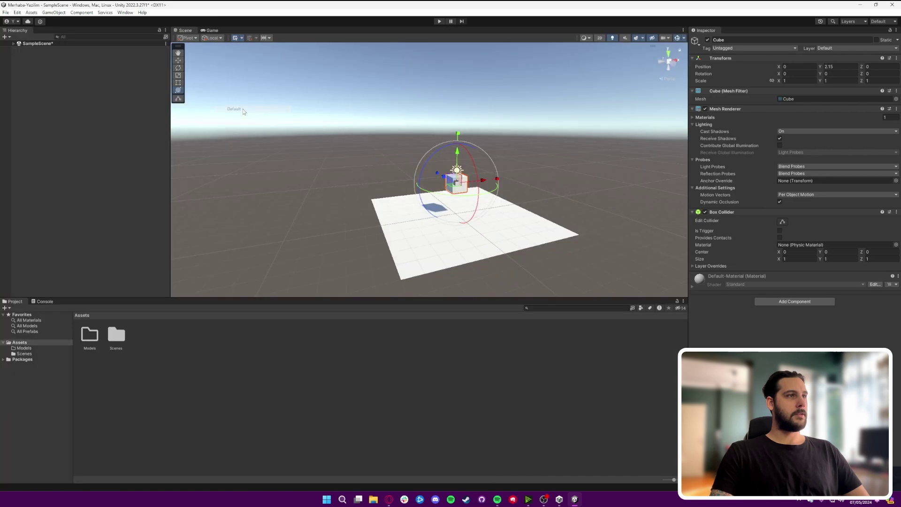
mouse_move(30, 32)
mouse_down()
mouse_move(522, 135)
mouse_move(640, 130)
mouse_up()
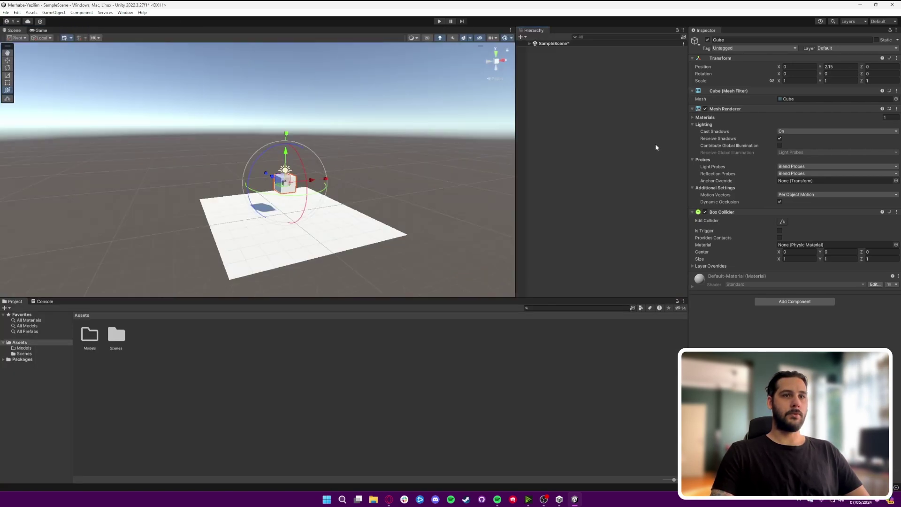
drag(565, 298, 566, 381)
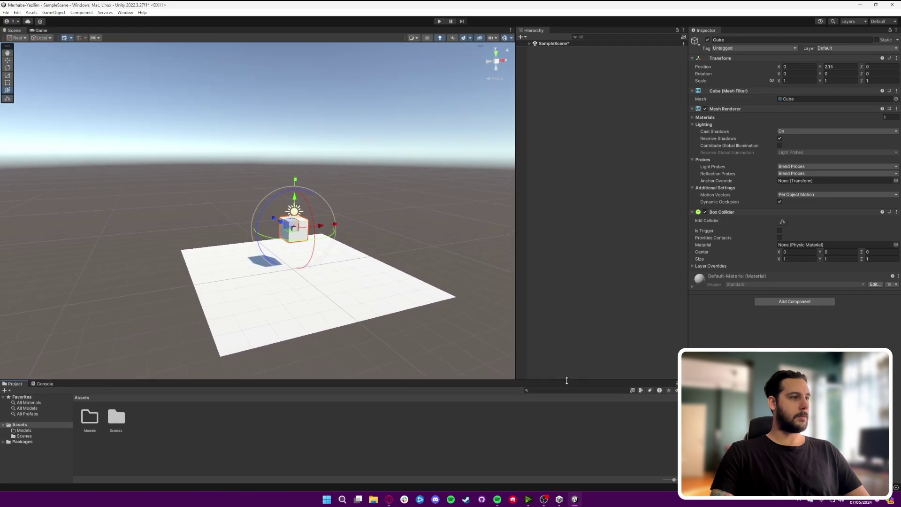
drag(517, 282, 539, 287)
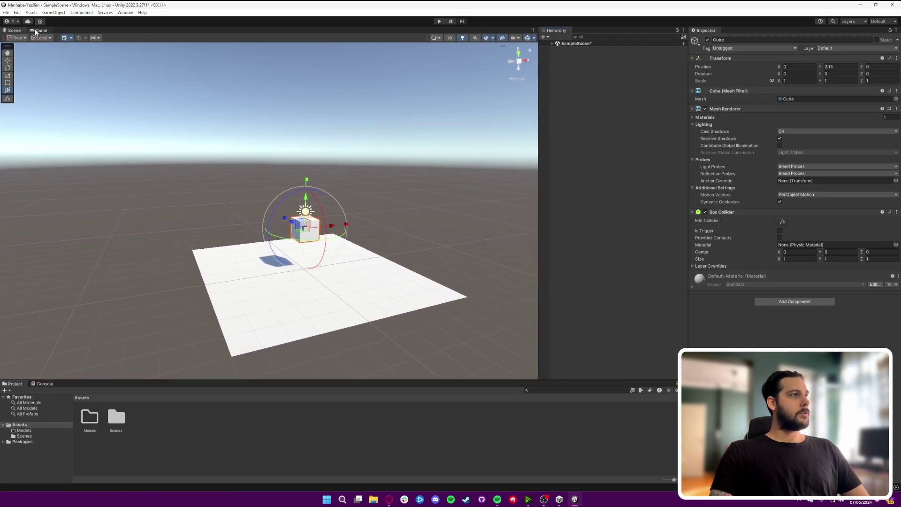
Dock the Scene view beside the Game view and balance their widths.
mouse_move(14, 30)
mouse_down()
mouse_move(57, 103)
mouse_move(57, 127)
mouse_up()
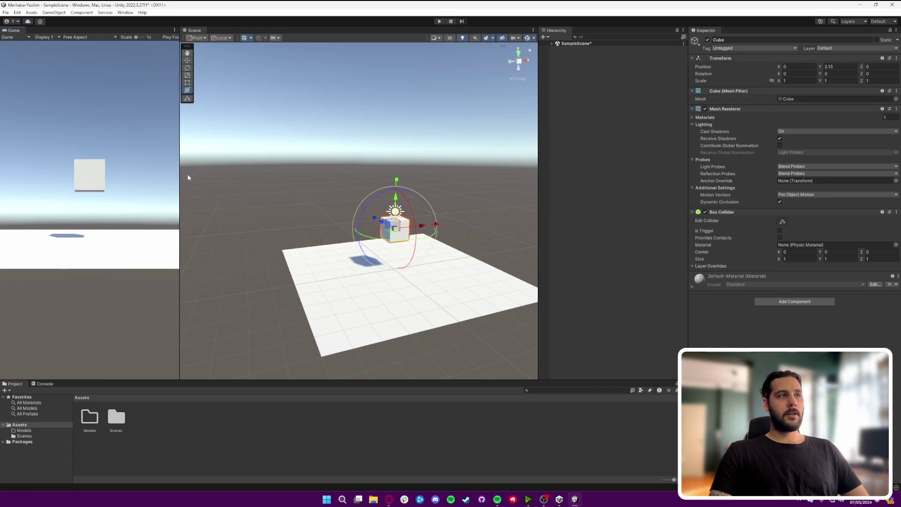
drag(180, 181, 196, 184)
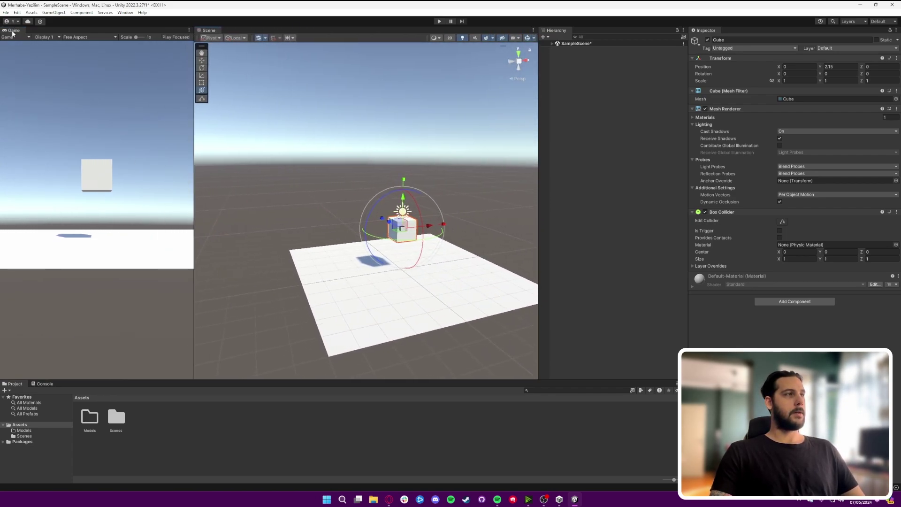
mouse_move(399, 131)
alt+mouse_down()
mouse_move(338, 131)
mouse_move(402, 137)
mouse_move(356, 139)
alt+mouse_up()
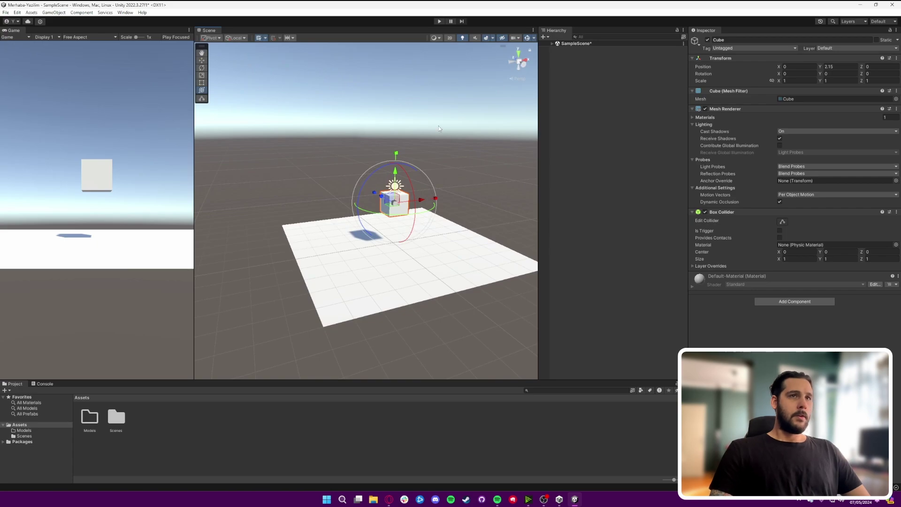
Expand SampleScene in the Hierarchy and select the Cube with the Move Tool (W).
click(613, 60)
click(552, 43)
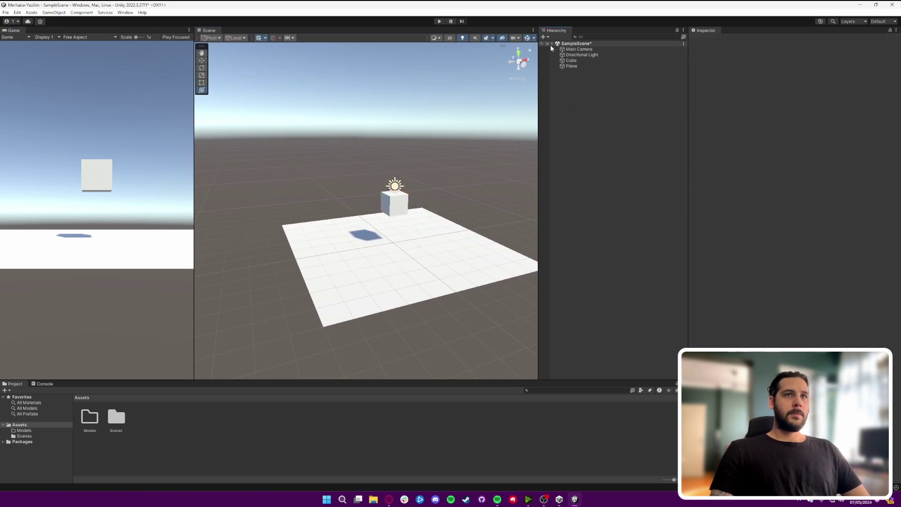
click(578, 49)
click(571, 60)
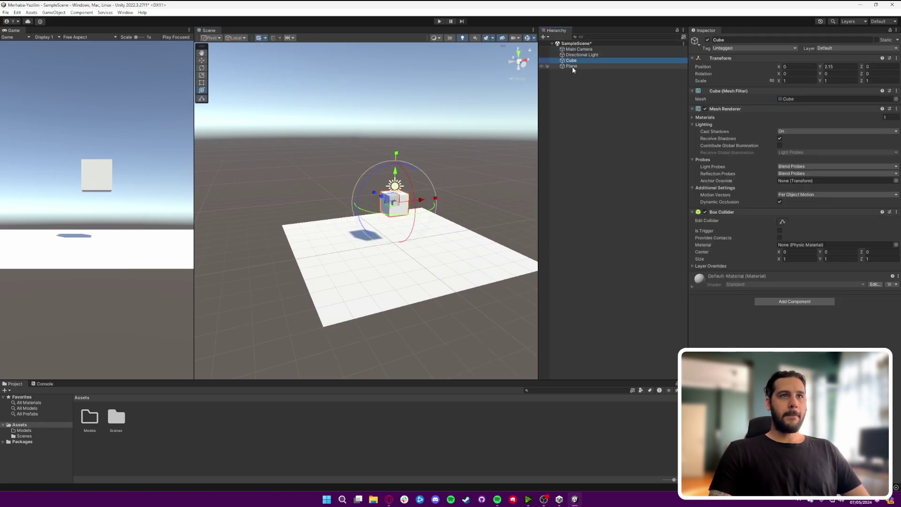
click(572, 65)
click(572, 61)
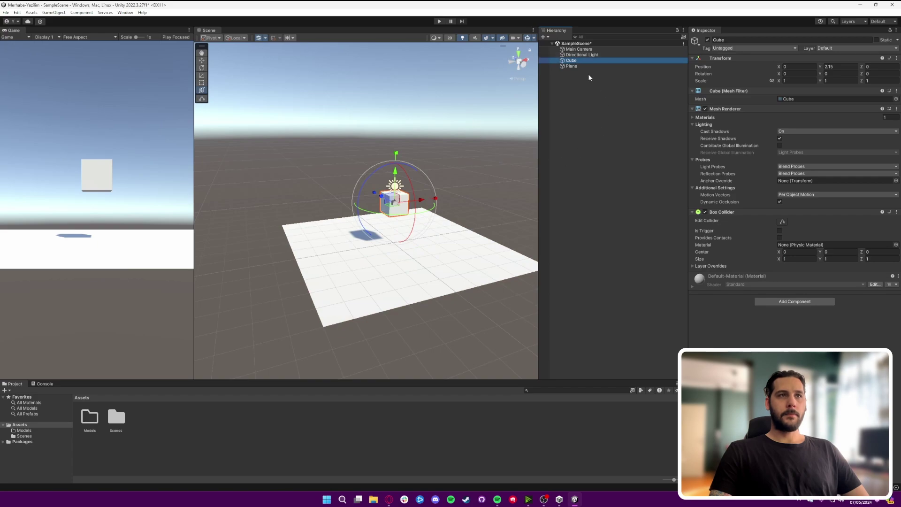
right_drag(399, 94, 428, 93)
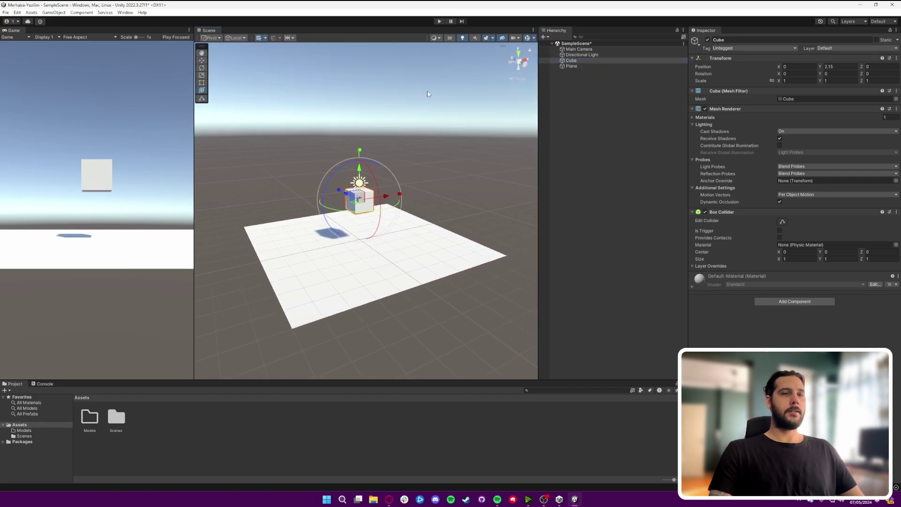
key(w)
click(563, 62)
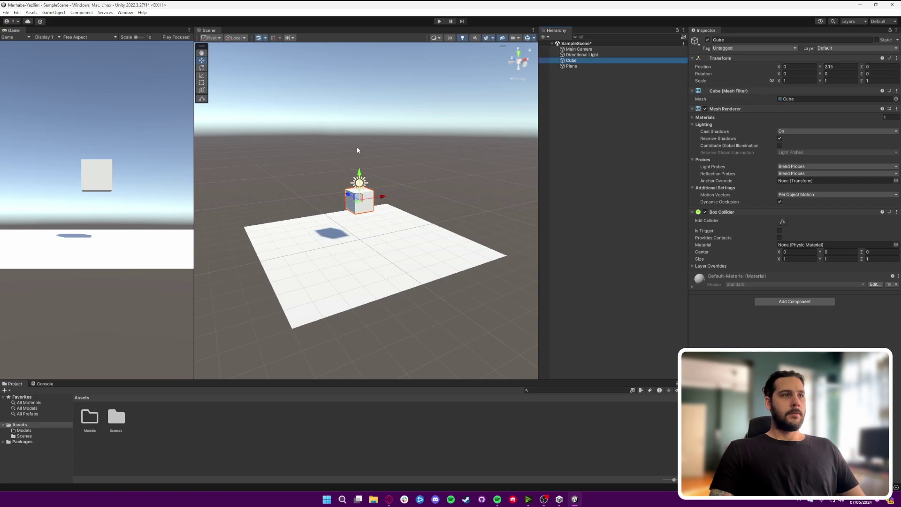
Try moving the cube along Z and tilting it, undoing both changes.
mouse_move(347, 196)
mouse_down()
mouse_move(364, 203)
mouse_move(327, 196)
mouse_up()
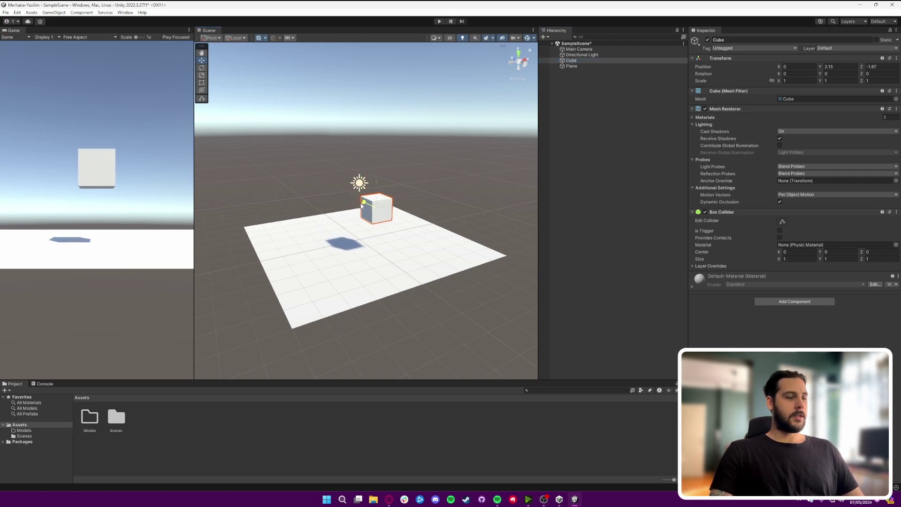
key(ctrl+z)
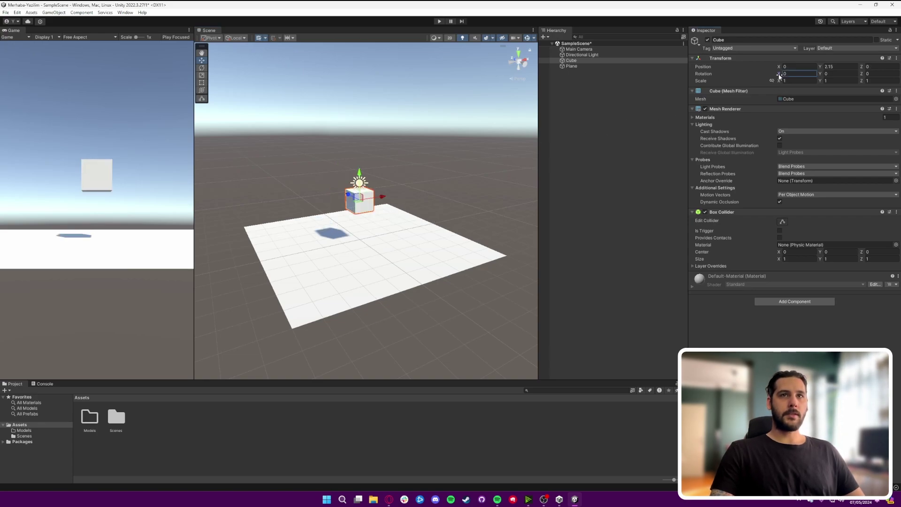
drag(779, 75, 240, 148)
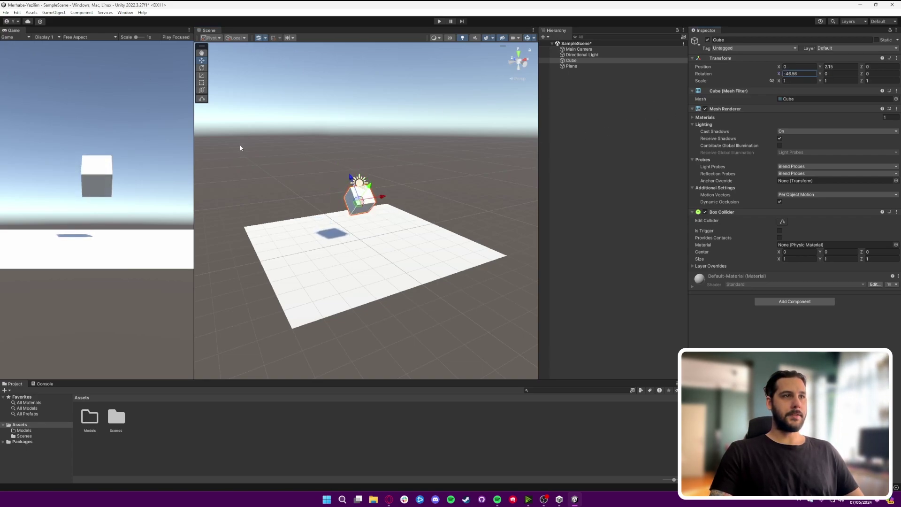
key(ctrl+z)
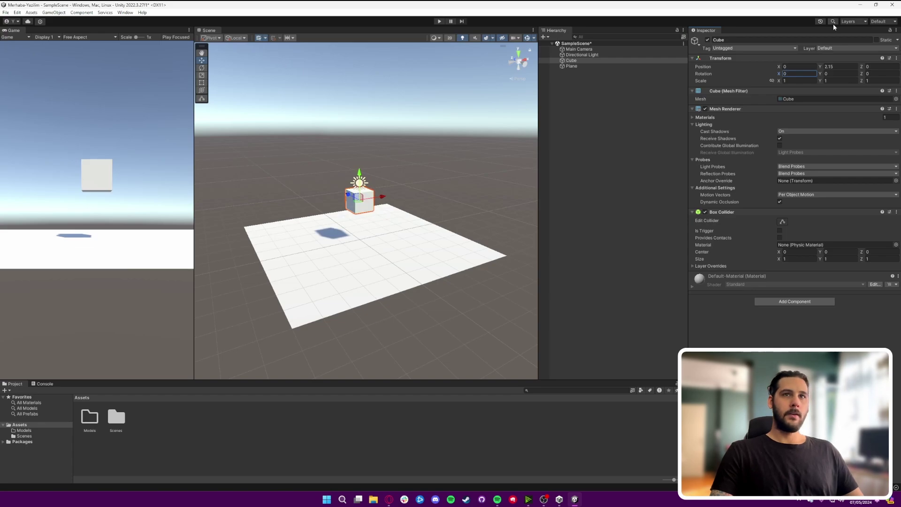
Set the Cube's Transform Position Y to 2.5.
click(844, 66)
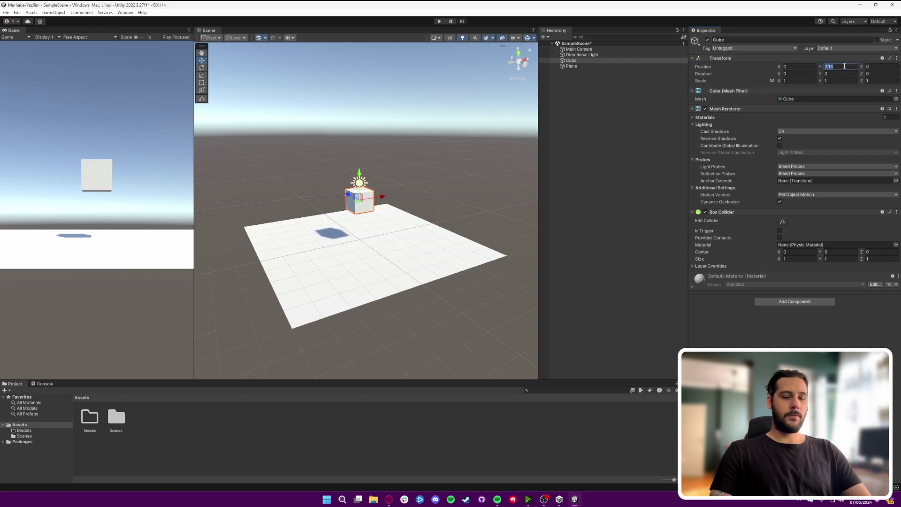
text(0)
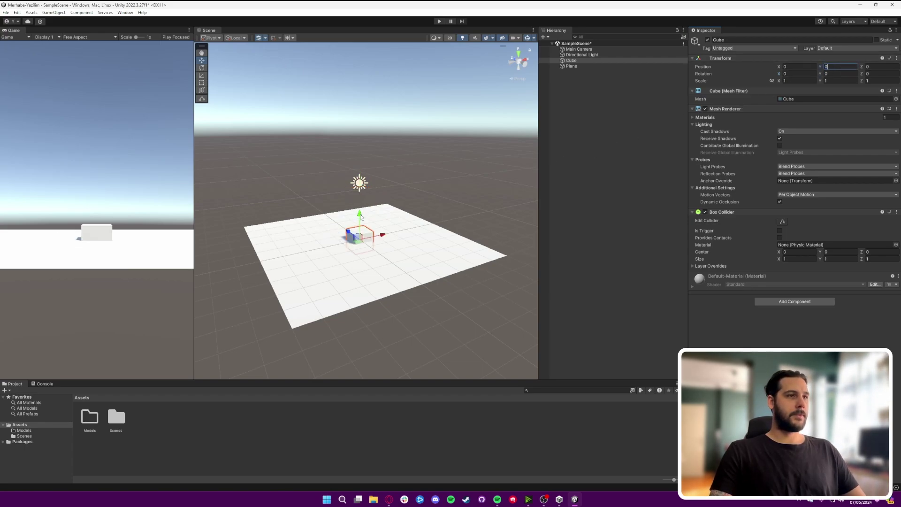
drag(360, 216, 362, 163)
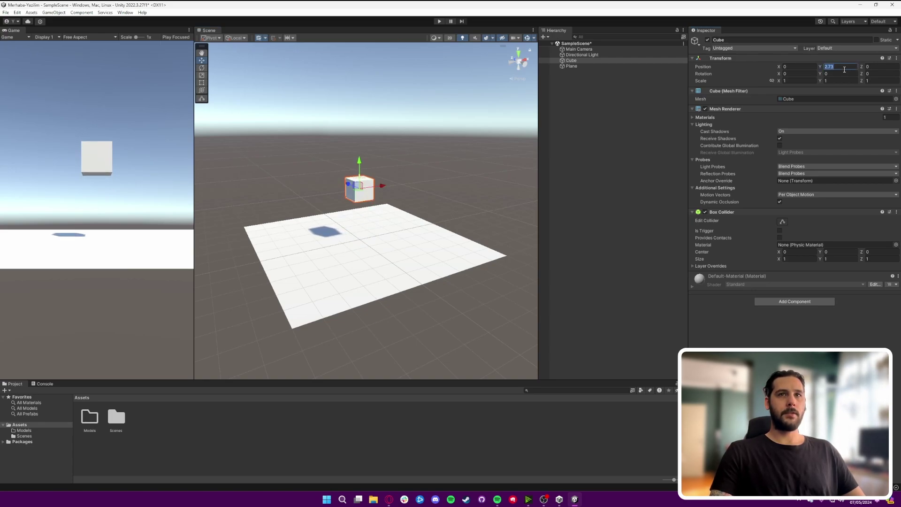
text(2.5)
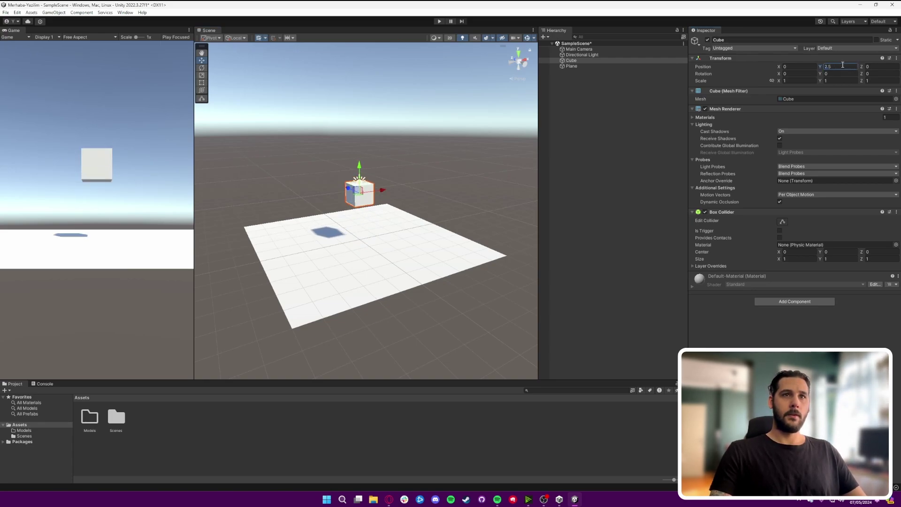
alt+drag(328, 281, 375, 272)
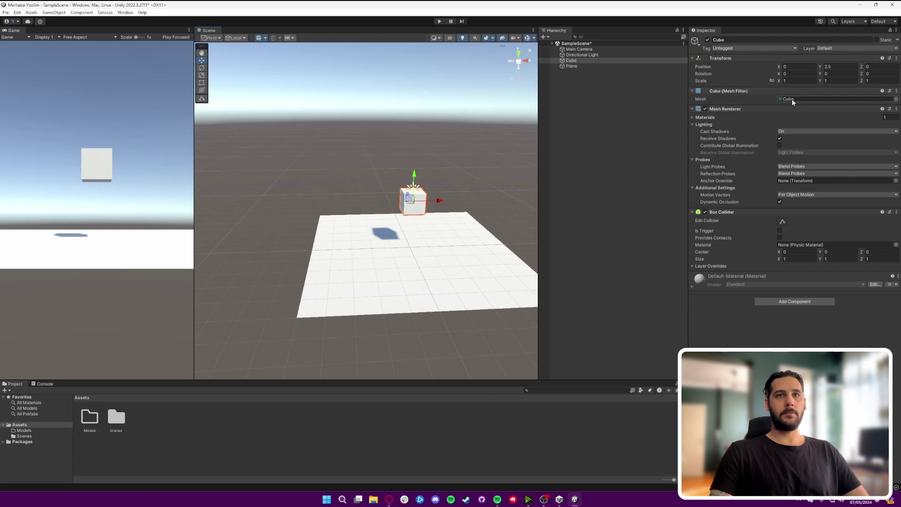
Preview Capsule, Cylinder, Plane and Sphere meshes, restore the Cube mesh, and show its materials.
click(895, 100)
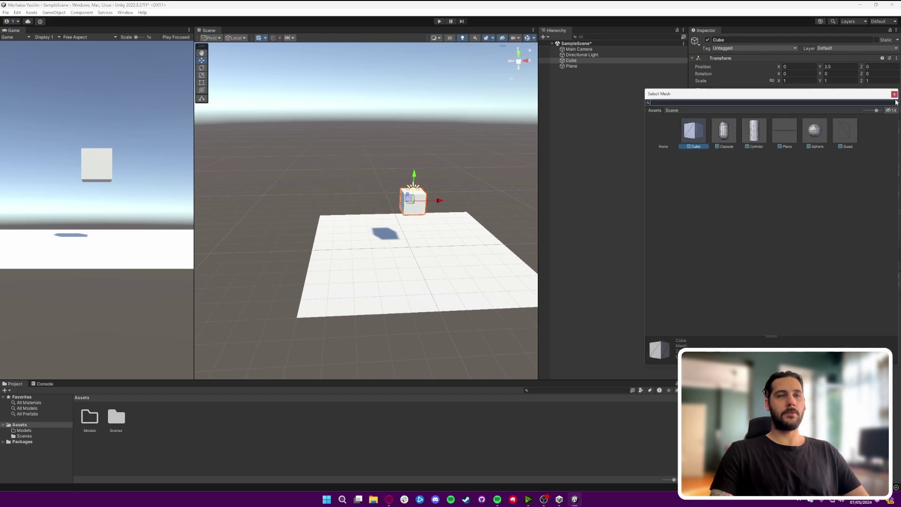
click(724, 131)
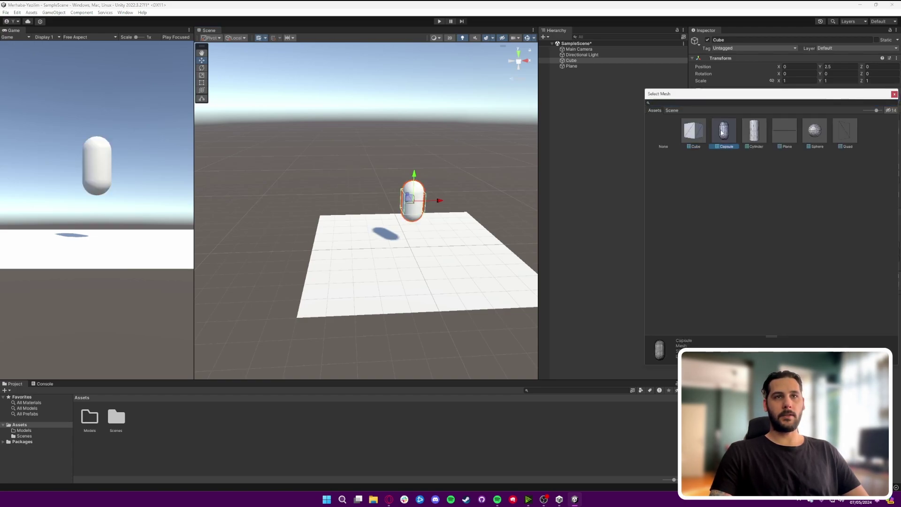
click(759, 136)
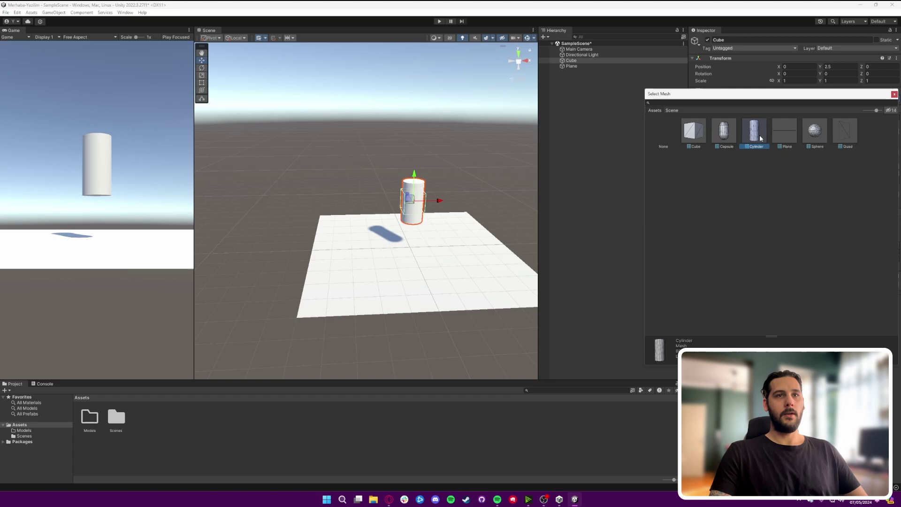
click(795, 131)
click(815, 133)
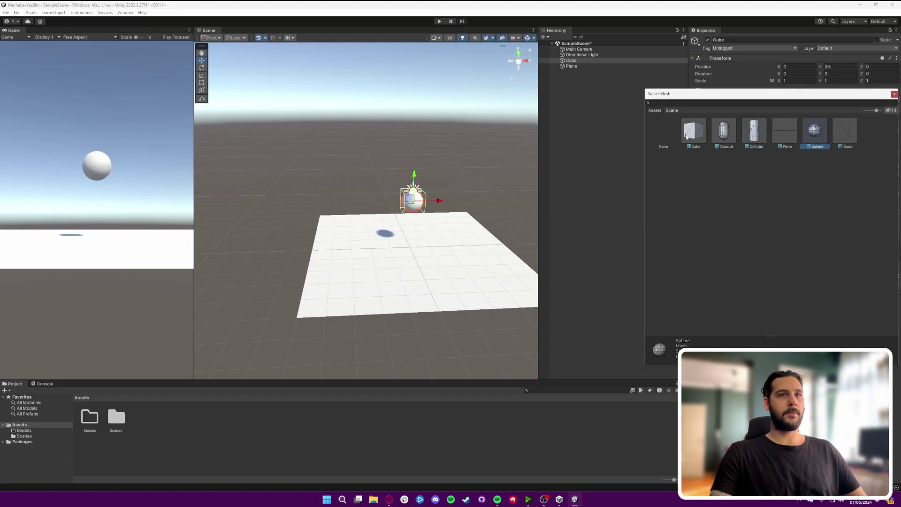
click(686, 137)
click(894, 95)
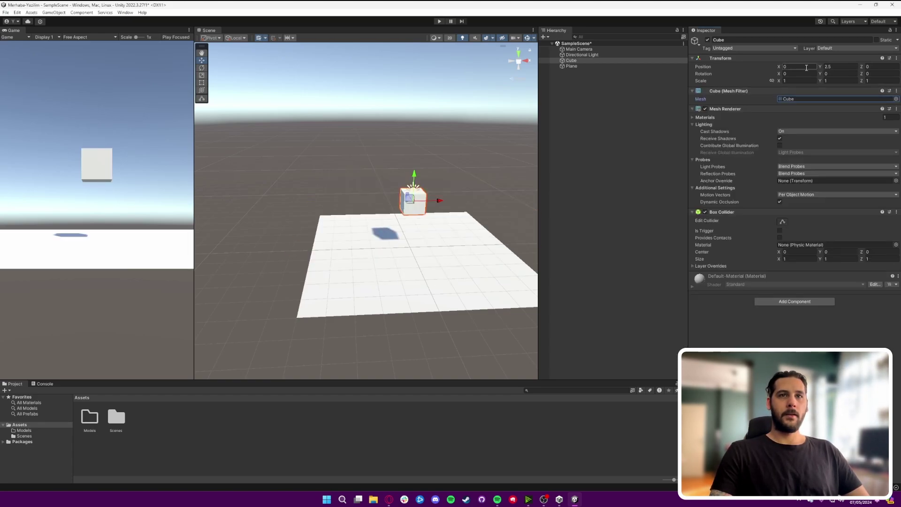
click(693, 119)
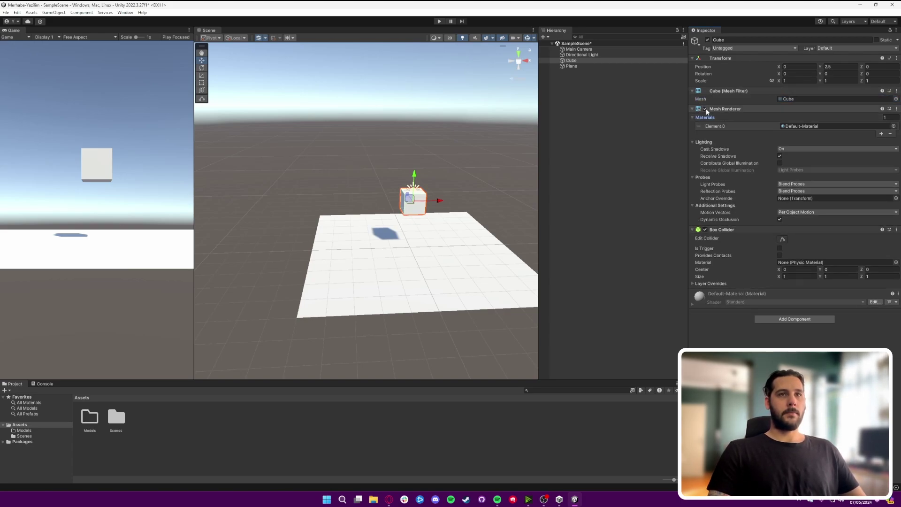
click(705, 109)
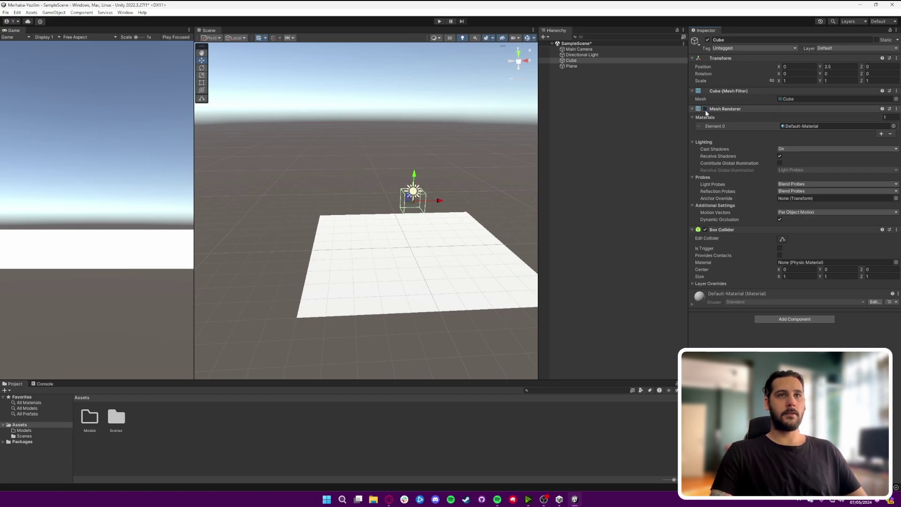
click(705, 110)
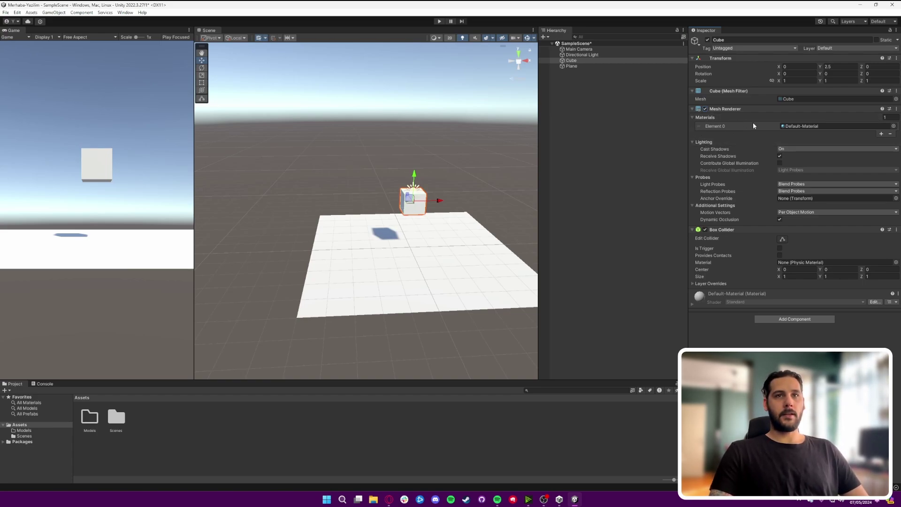
click(831, 127)
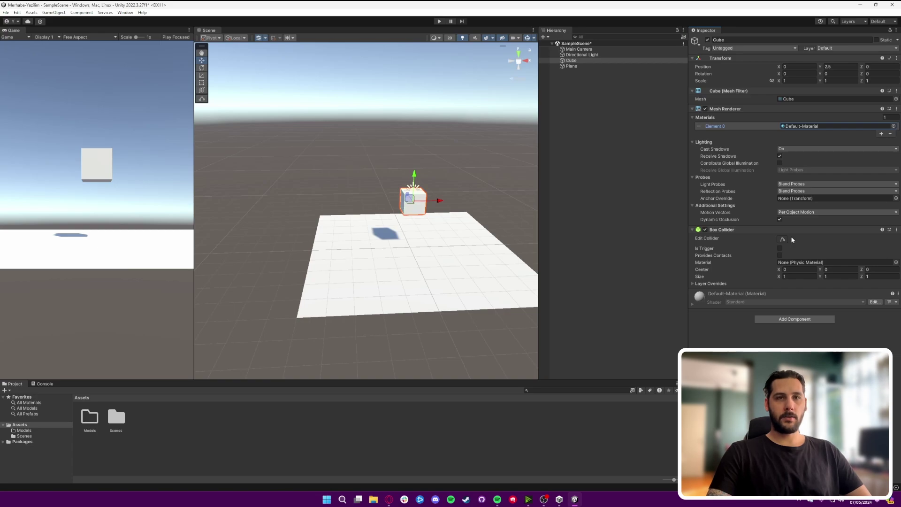
Test-shift the Box Collider Center X to 1.39, reset it to 0, then disable the collider.
mouse_move(428, 161)
alt+mouse_down()
mouse_move(438, 174)
mouse_move(471, 156)
mouse_move(470, 139)
alt+mouse_up()
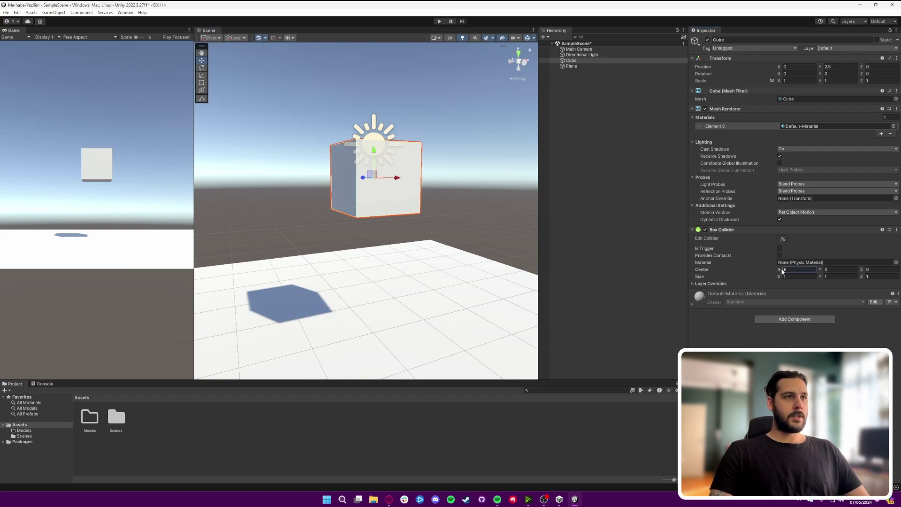
drag(783, 270, 798, 271)
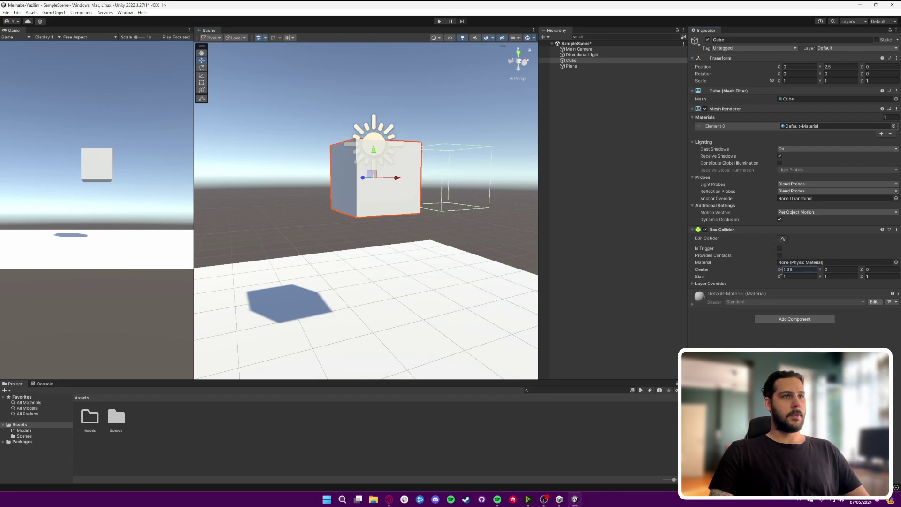
alt+drag(457, 218, 451, 178)
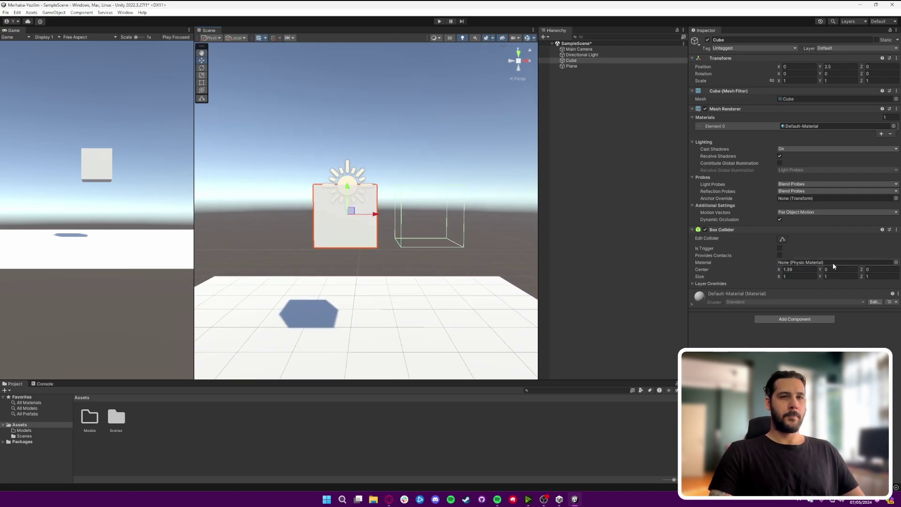
click(799, 268)
text(0)
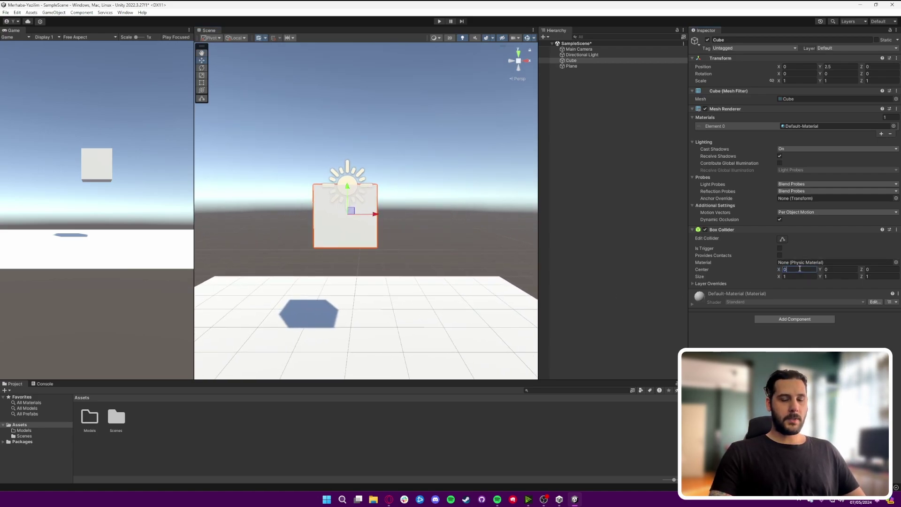
click(705, 230)
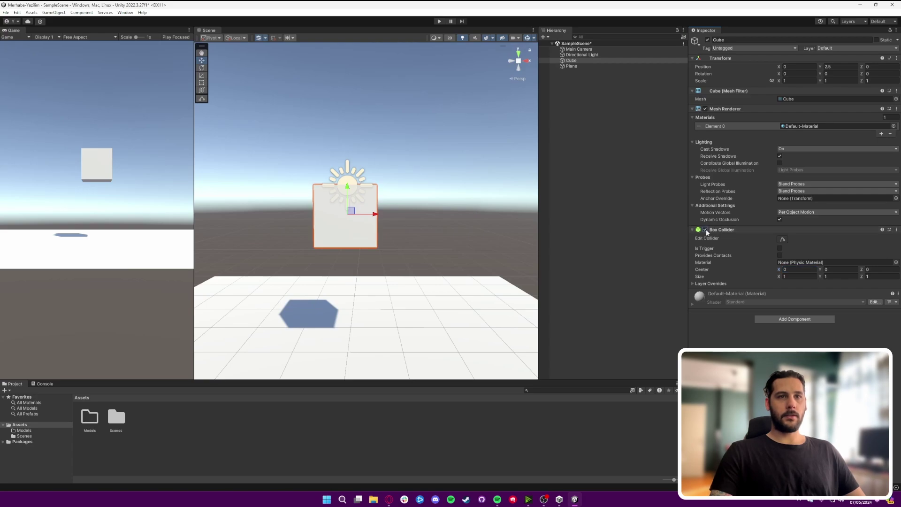
Play-test the scene to watch the collider-less cube fall through the Plane, then stop.
click(440, 21)
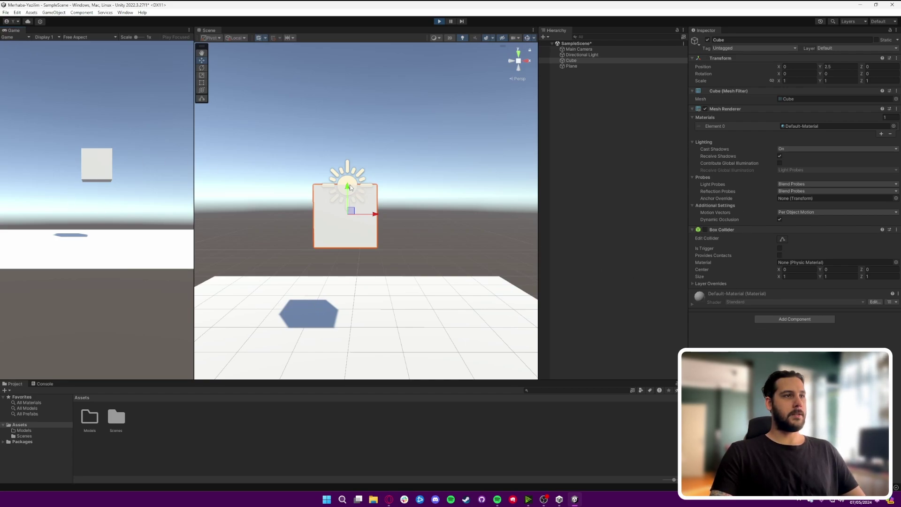
mouse_move(349, 186)
mouse_down()
mouse_move(351, 336)
mouse_move(412, 187)
mouse_move(414, 160)
mouse_up()
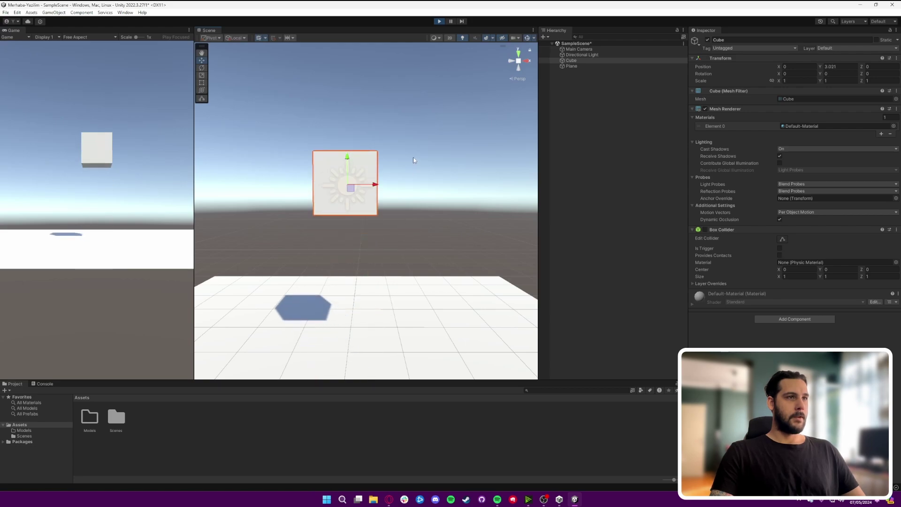
click(440, 22)
click(818, 320)
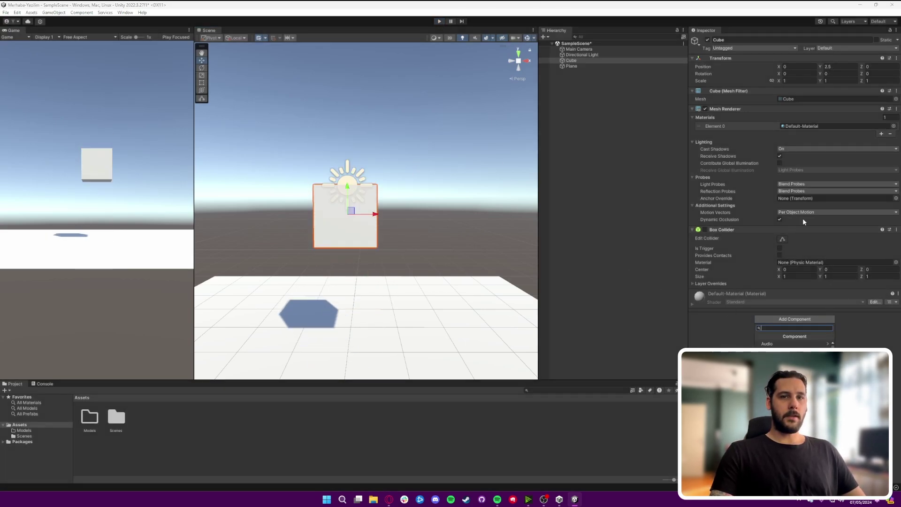
Add a Rigidbody component to the Cube by searching 'rigi'.
text(rigi)
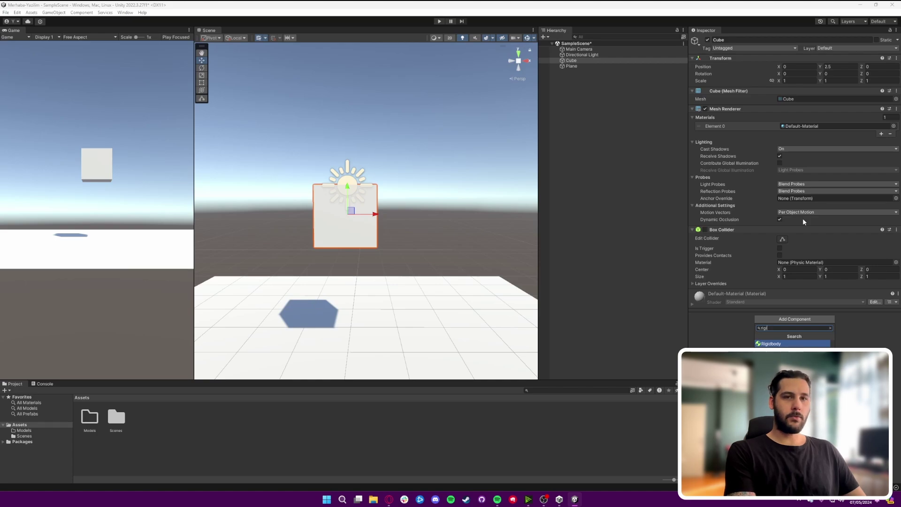
key(Return)
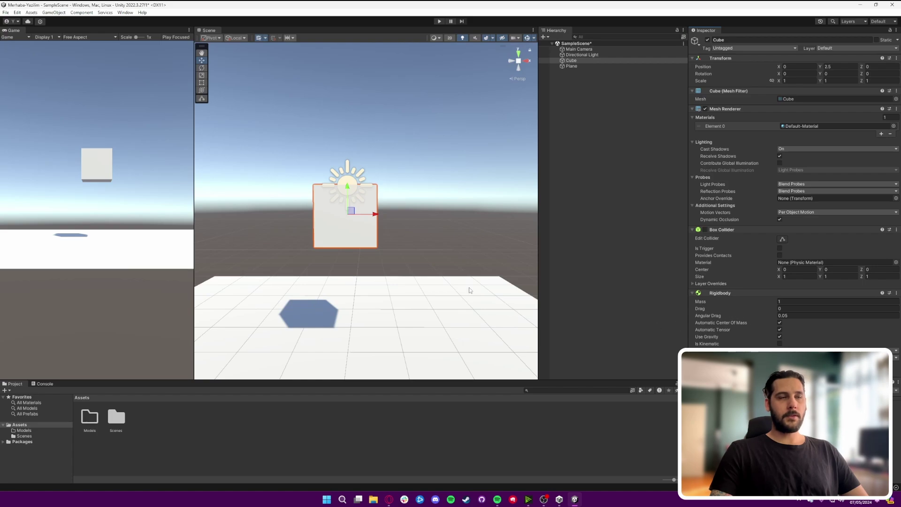
Run the scene twice to watch the Rigidbody cube fall and land on the Plane at Y 0.5.
click(441, 20)
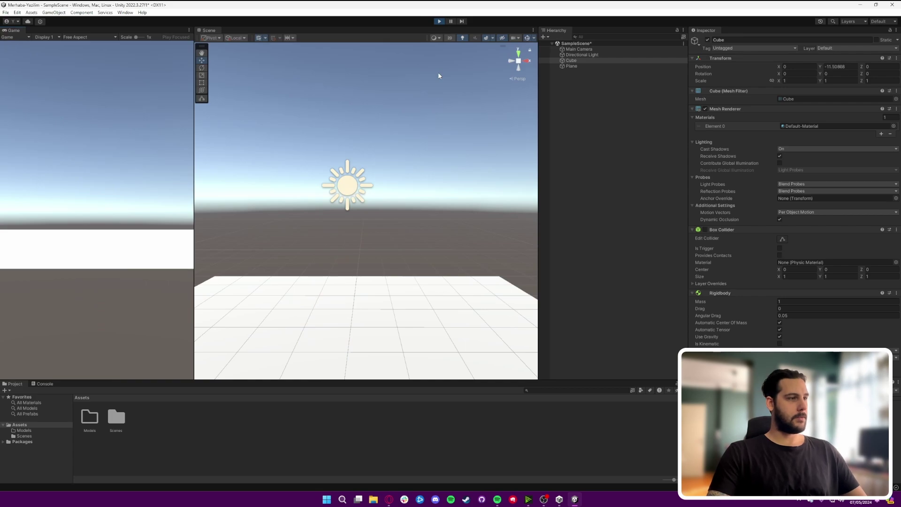
click(441, 21)
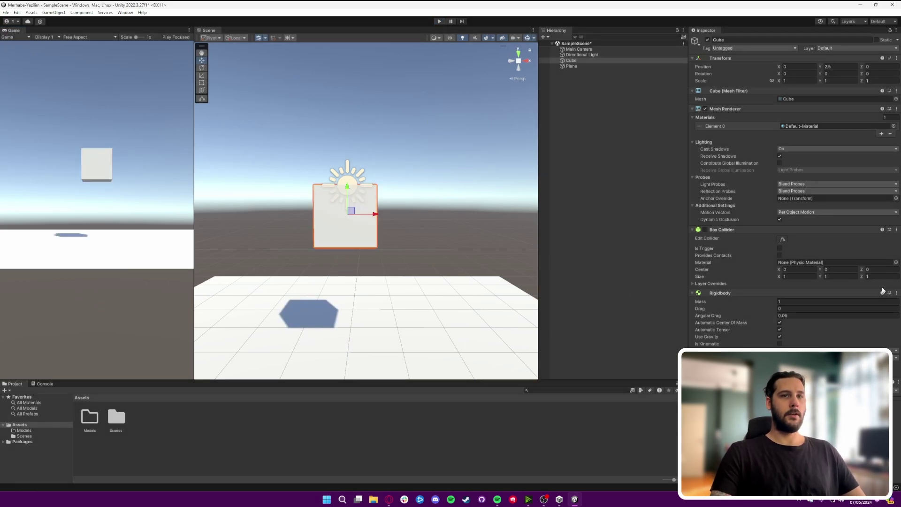
click(438, 22)
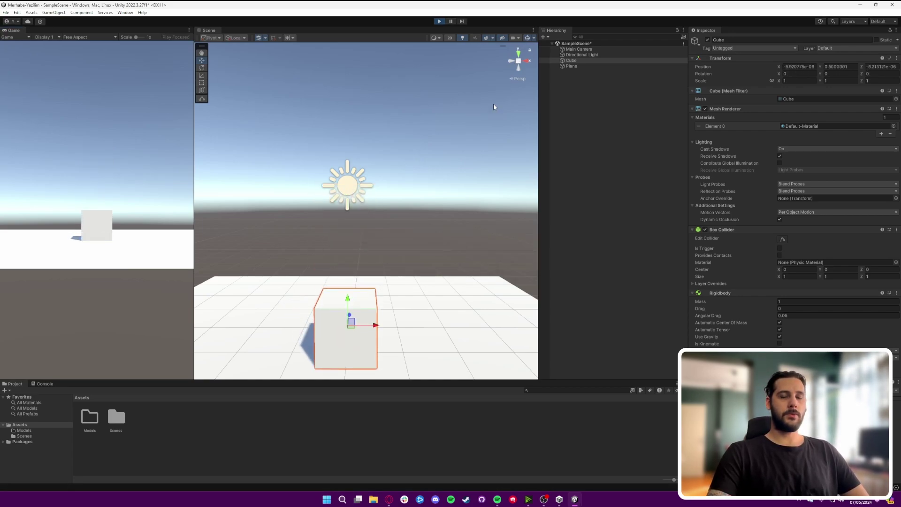
click(439, 21)
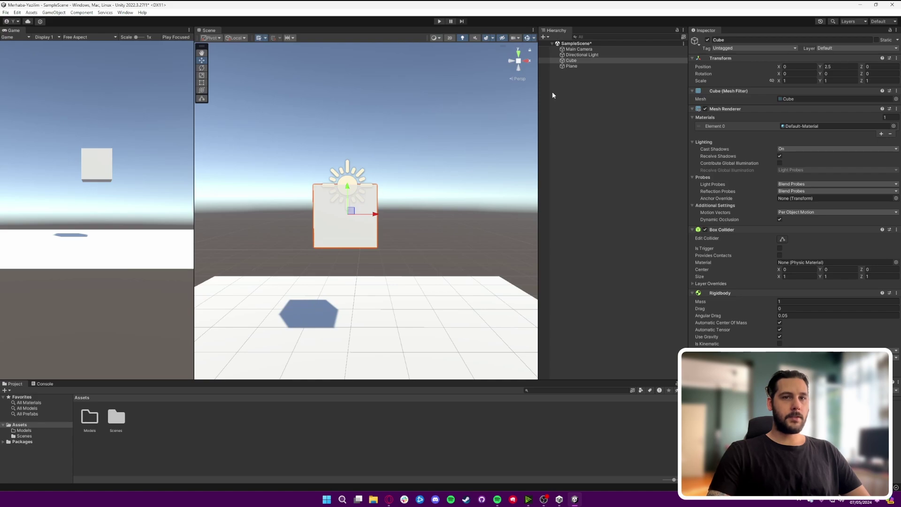
Compare the Plane's Mesh Collider with the Cube's components, then deselect everything.
click(571, 67)
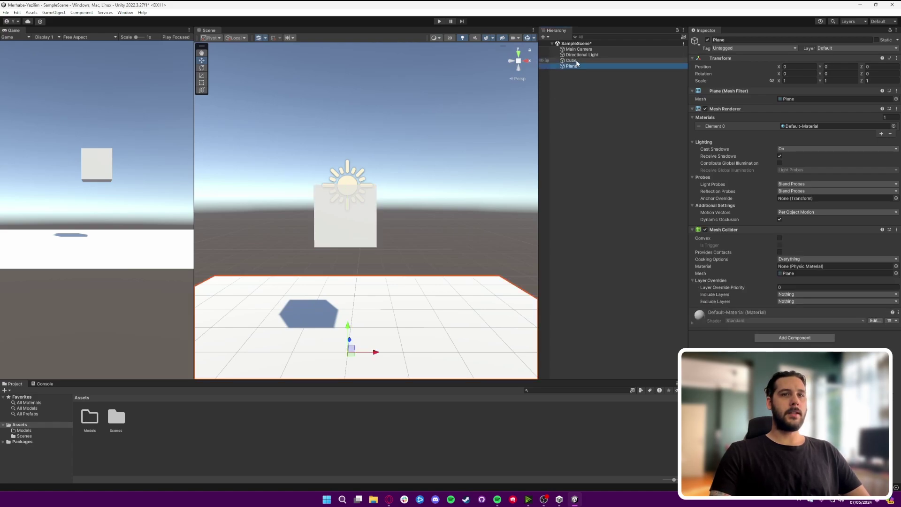
click(575, 60)
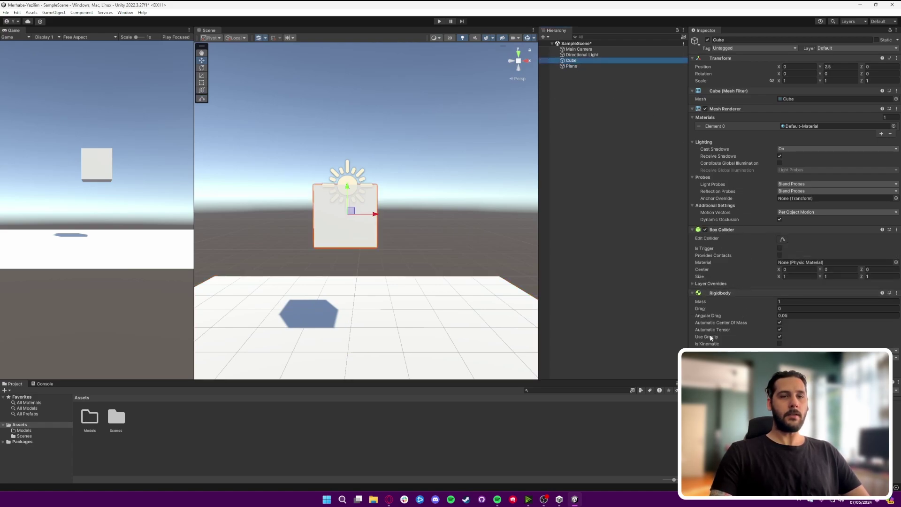
click(571, 66)
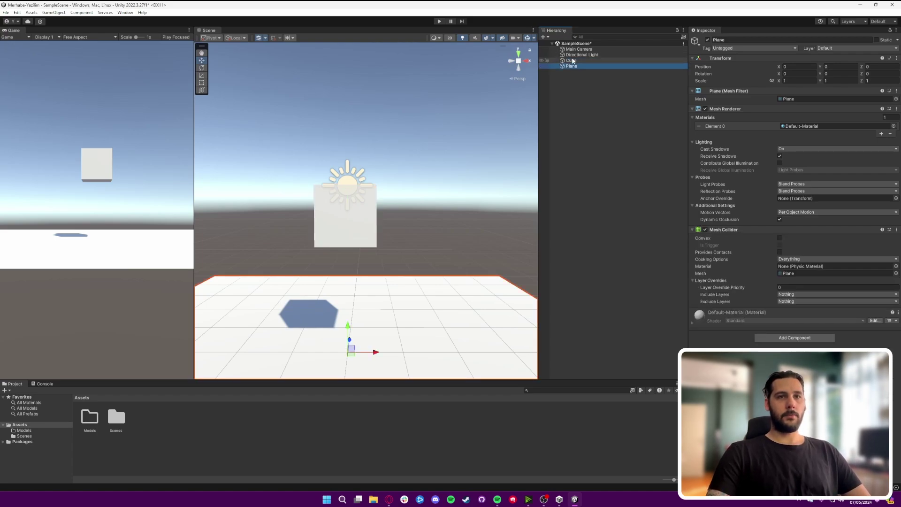
click(573, 60)
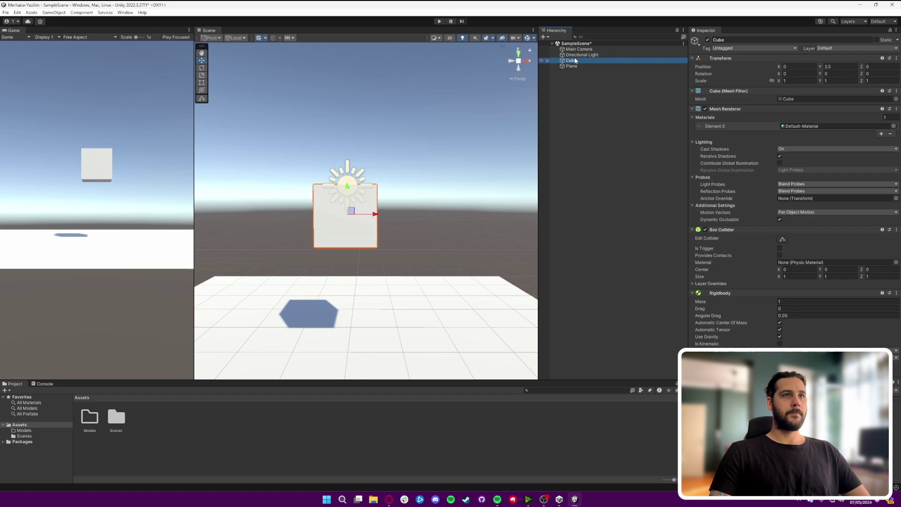
click(572, 282)
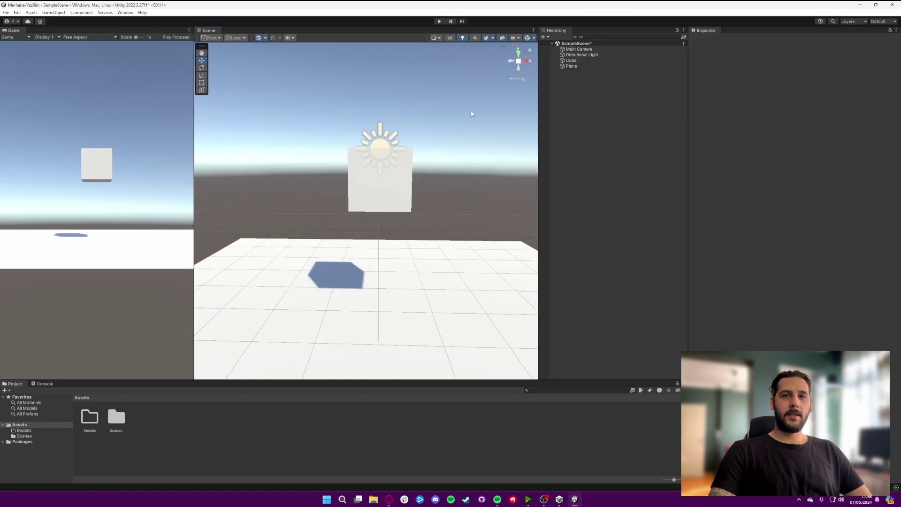